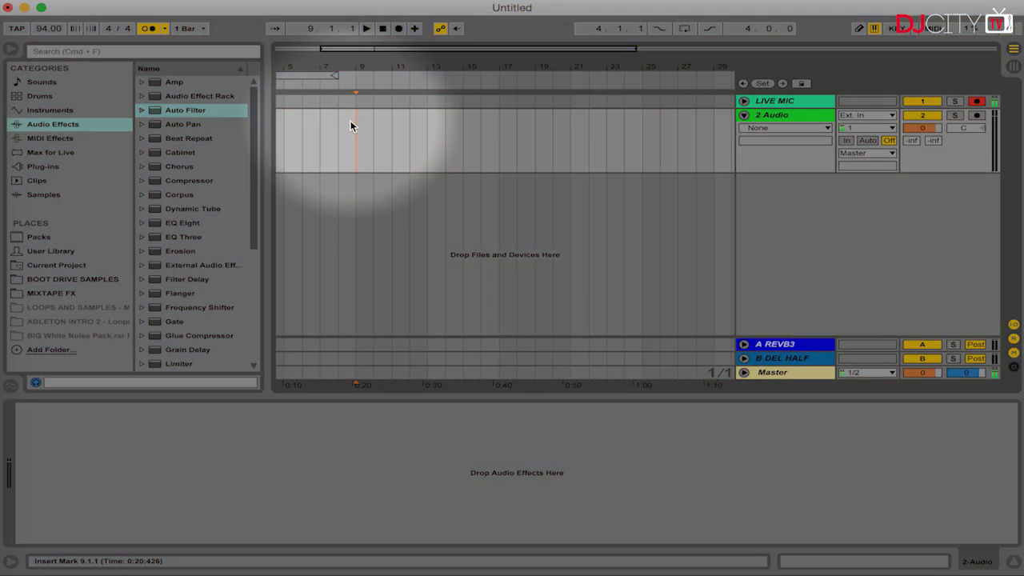
Switch to Serato DJ and select both Hypnotize tracks, the clean radio version and the dirty acapella.
{"action": "key", "text": "super+Tab"}
{"action": "key", "text": "super+Tab"}
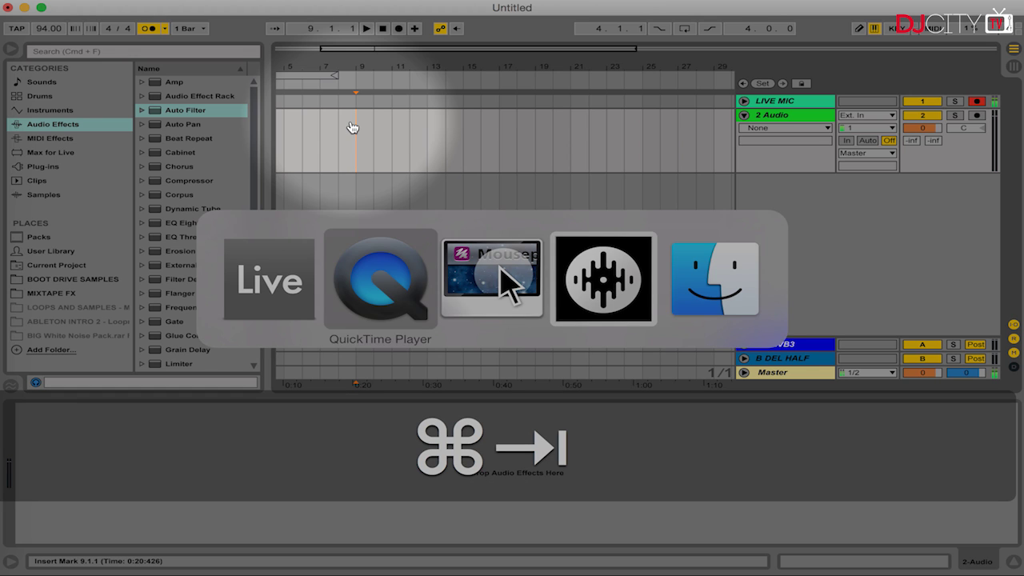
{"action": "key", "text": "super+Tab"}
{"action": "key", "text": "Down"}
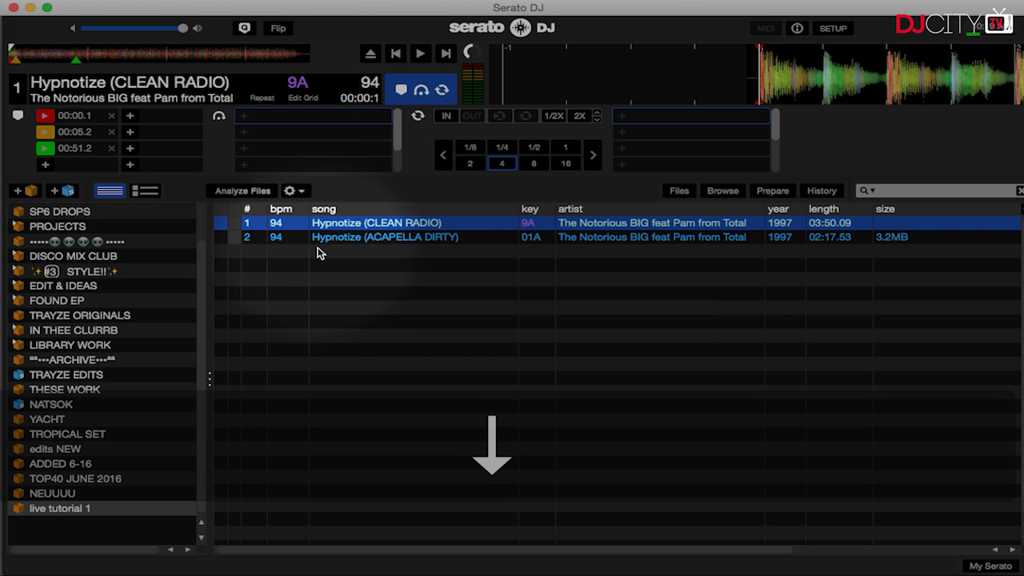
{"action": "key", "text": "Up"}
{"action": "key", "text": "Down"}
{"action": "key", "text": "Up"}
{"action": "key", "text": "shift+Down"}
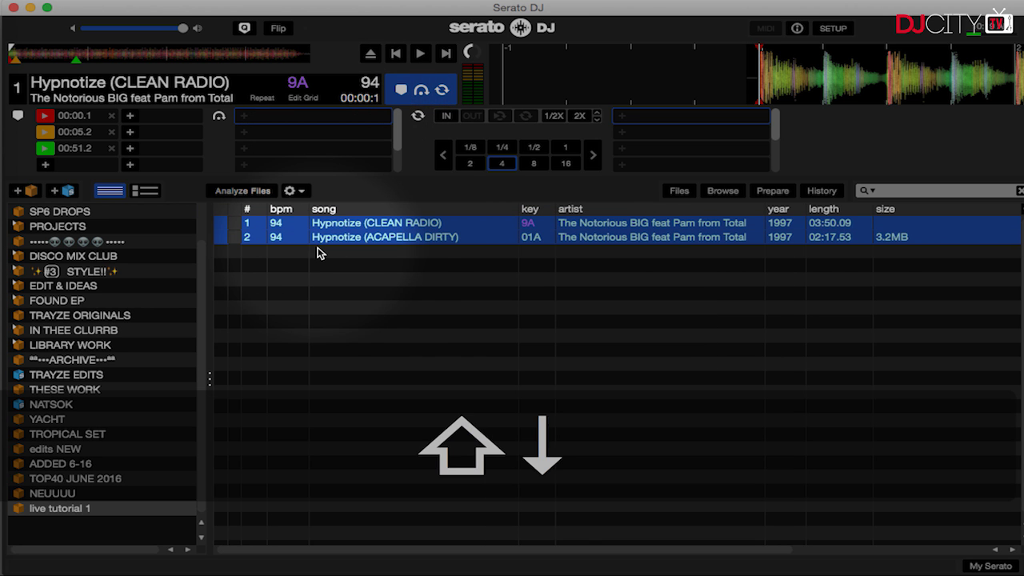
{"action": "key", "text": "Up"}
{"action": "key", "text": "Down"}
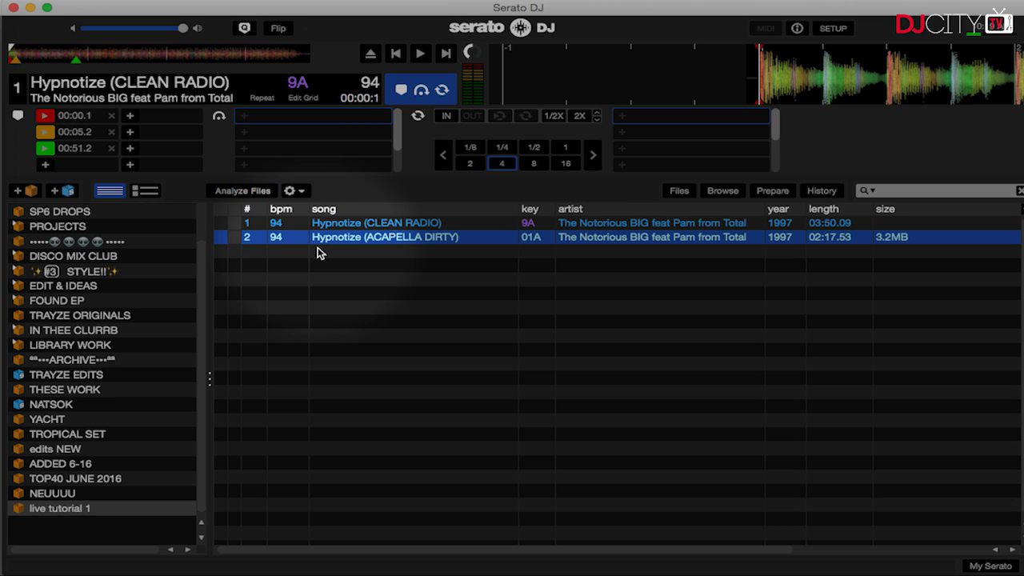
{"action": "key", "text": "Up"}
{"action": "key", "text": "Down"}
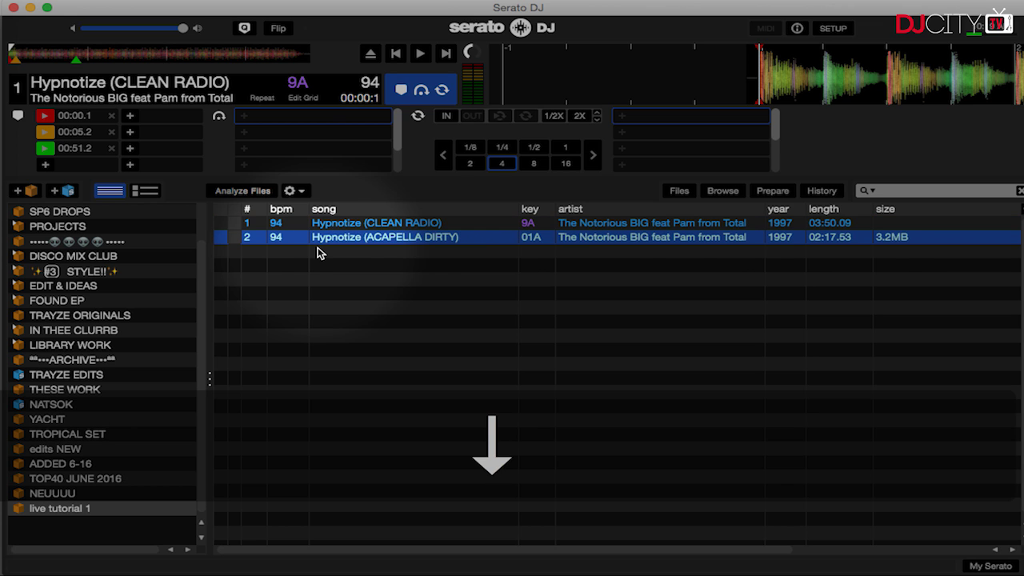
{"action": "key", "text": "Up"}
{"action": "key", "text": "shift+Down"}
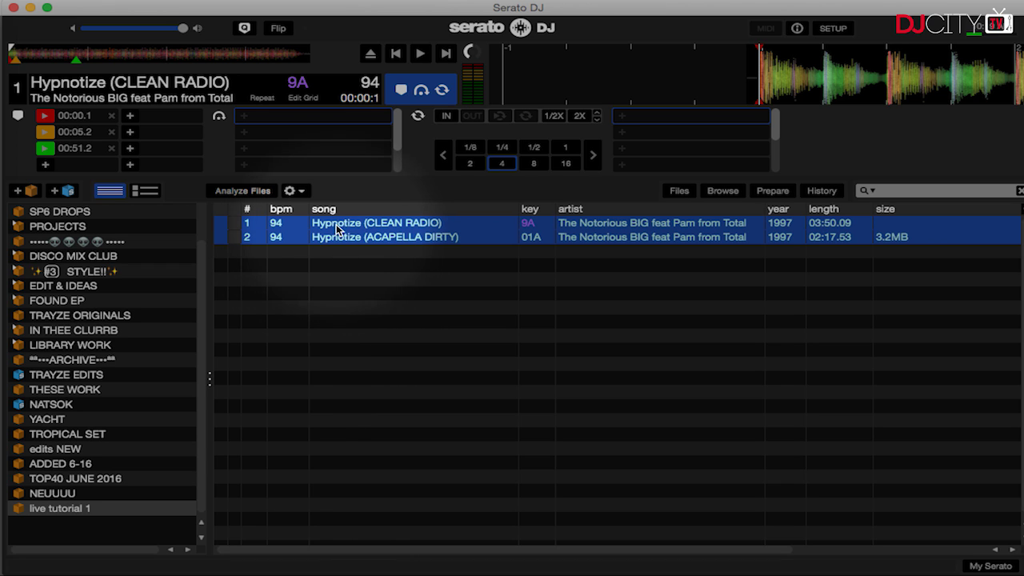
Bring the two selected tracks into Ableton Live's arrangement on separate audio tracks, both starting at 4.1.1.
{"action": "left_click_drag", "start_coordinate": [336, 230], "coordinate": [337, 141]}
{"action": "key", "text": "super+Tab"}
{"action": "key", "text": "super"}
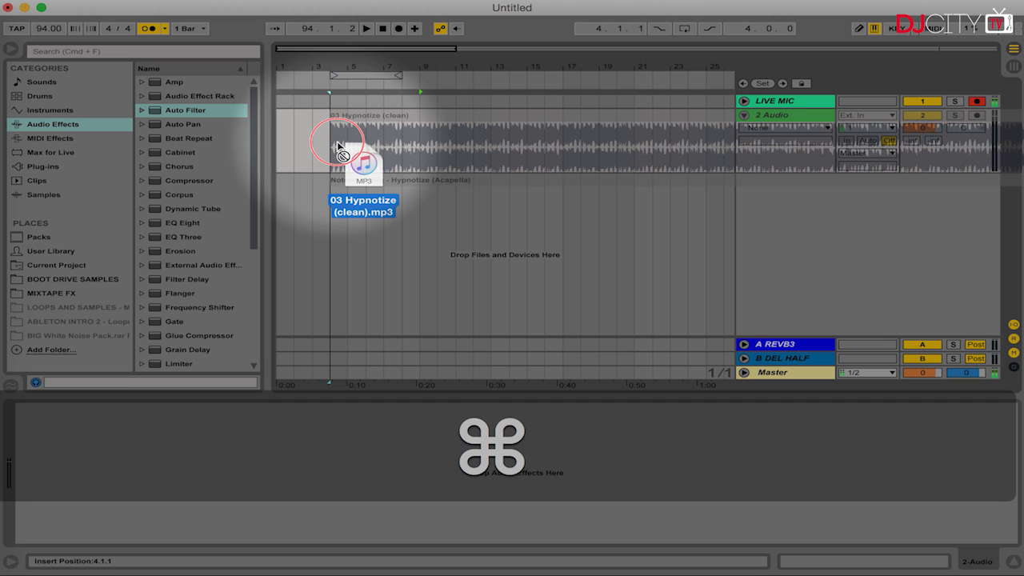
{"action": "left_click_drag", "start_coordinate": [336, 141], "coordinate": [337, 140]}
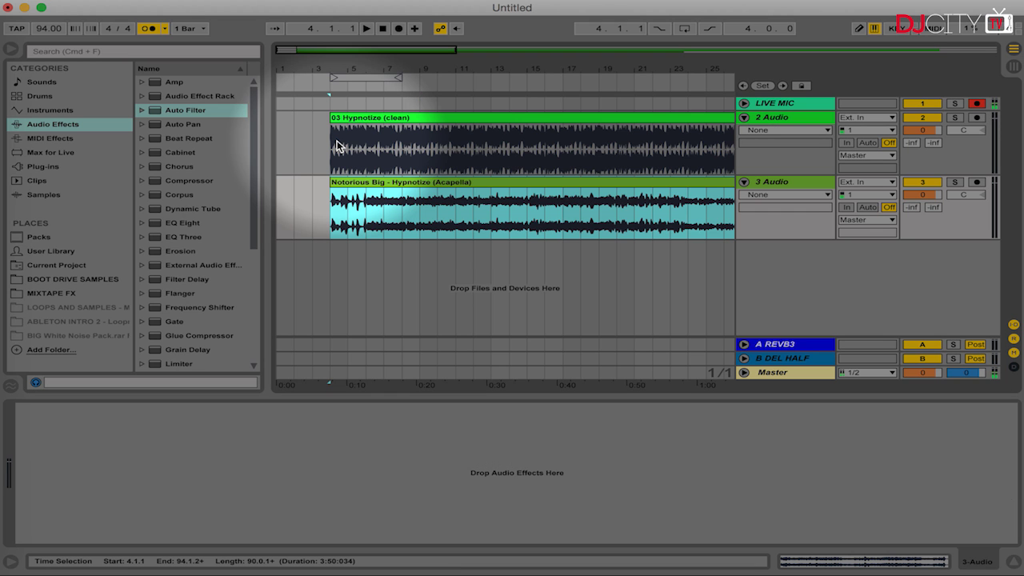
{"action": "left_click", "coordinate": [303, 144]}
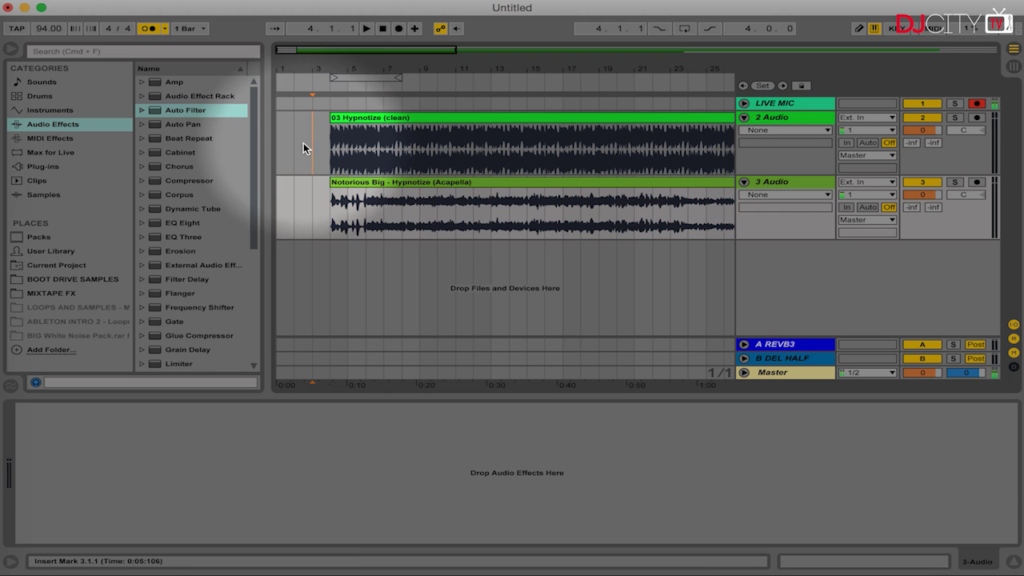
{"action": "left_click_drag", "start_coordinate": [306, 70], "coordinate": [290, 24]}
{"action": "left_click", "coordinate": [336, 117]}
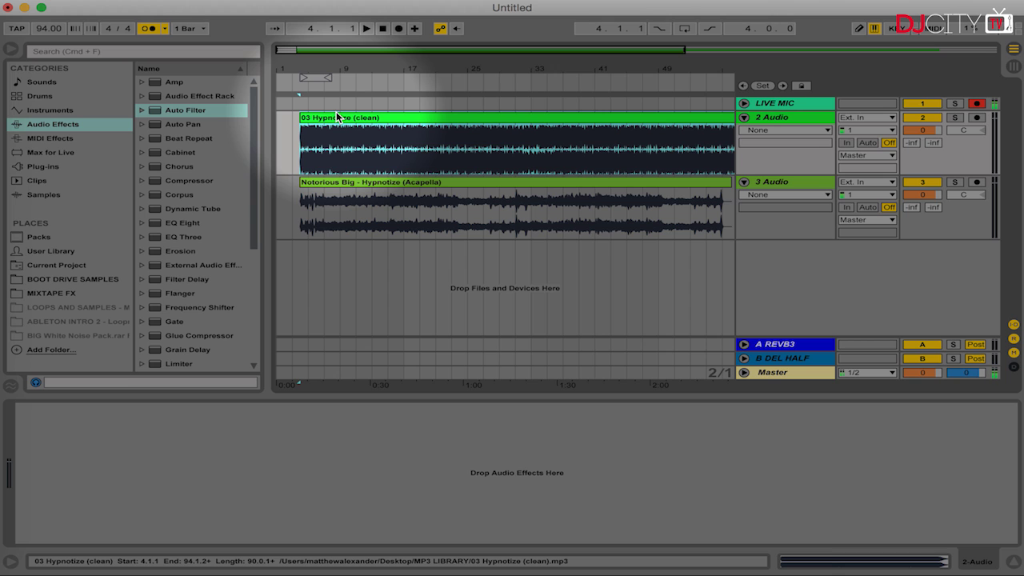
Switch to Serato DJ and check the exact BPM of the Hypnotize clean radio track without changing it.
{"action": "key", "text": "super+Tab"}
{"action": "key", "text": "Down"}
{"action": "key", "text": "Up"}
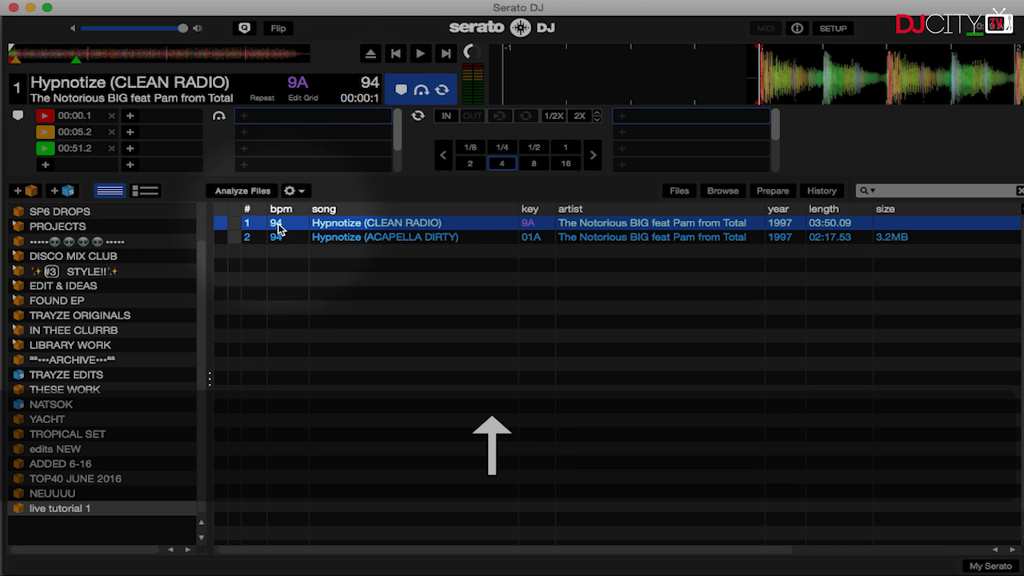
{"action": "double_click", "coordinate": [278, 224]}
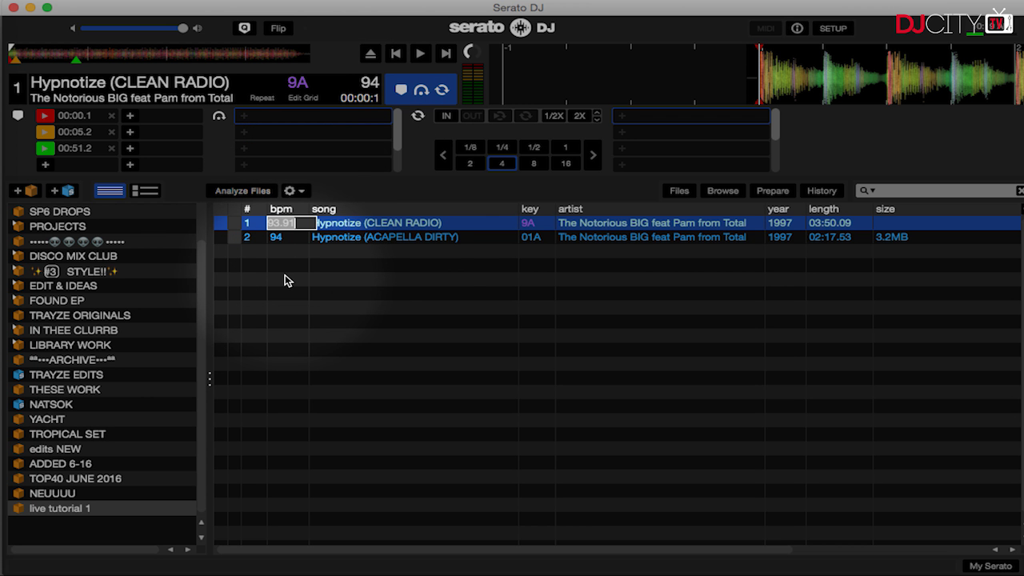
{"action": "key", "text": "Escape"}
Back in Ableton Live, move the clean Hypnotize clip to bar 1 and set the project tempo to 93.91 BPM.
{"action": "key", "text": "super+Tab"}
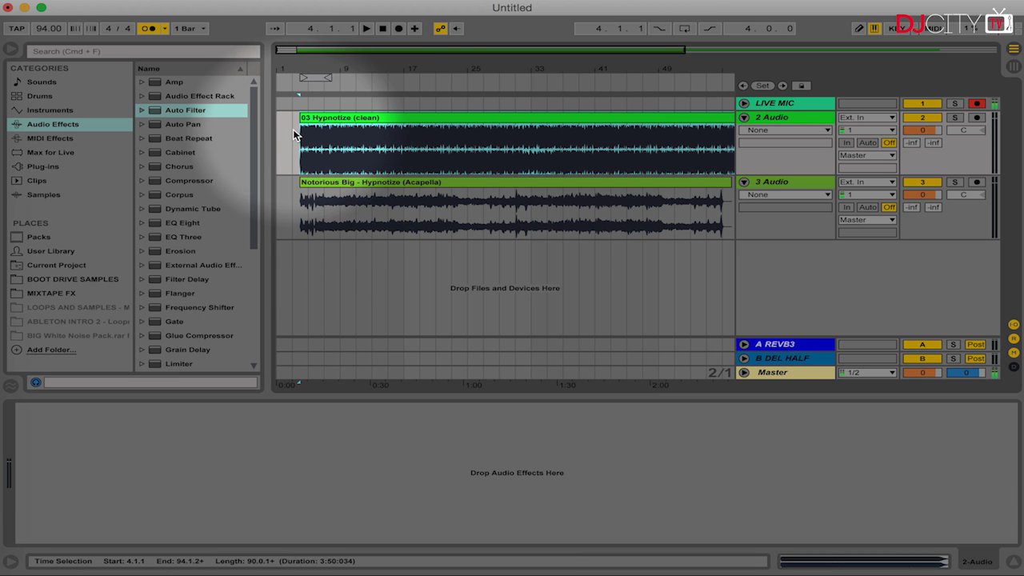
{"action": "left_click", "coordinate": [317, 117]}
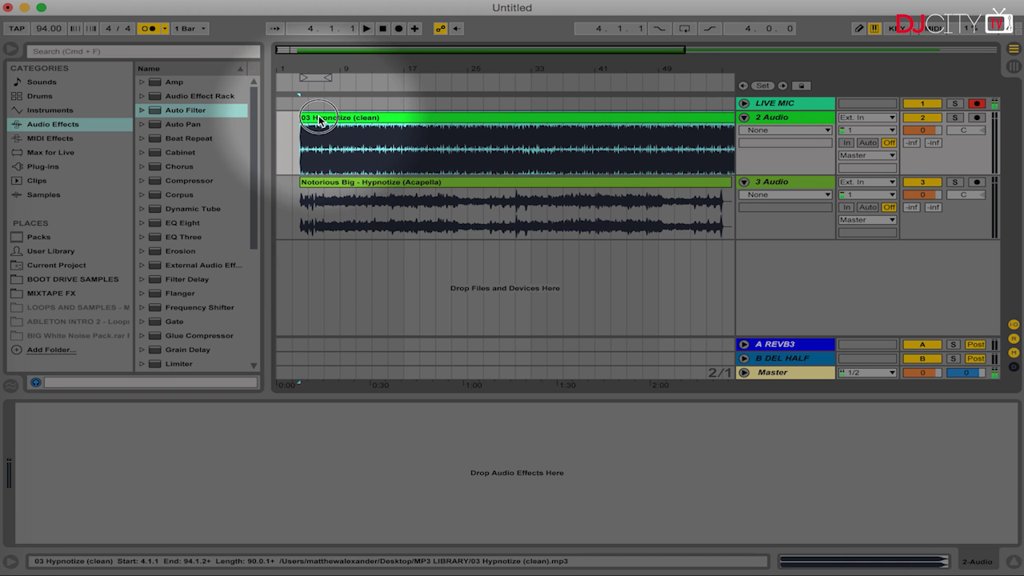
{"action": "left_click_drag", "start_coordinate": [317, 118], "coordinate": [285, 118]}
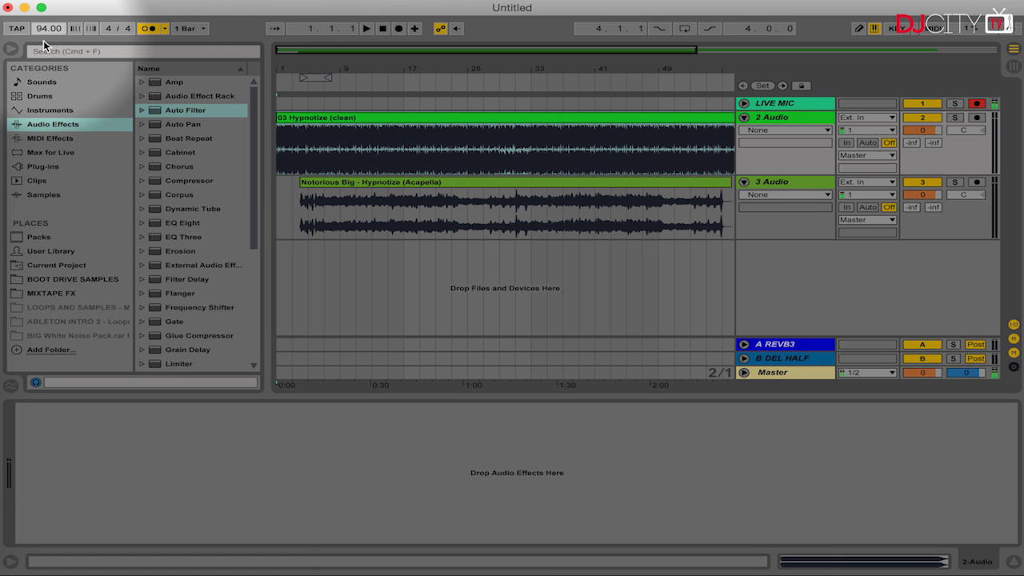
{"action": "type", "text": "93.91"}
{"action": "key", "text": "Return"}
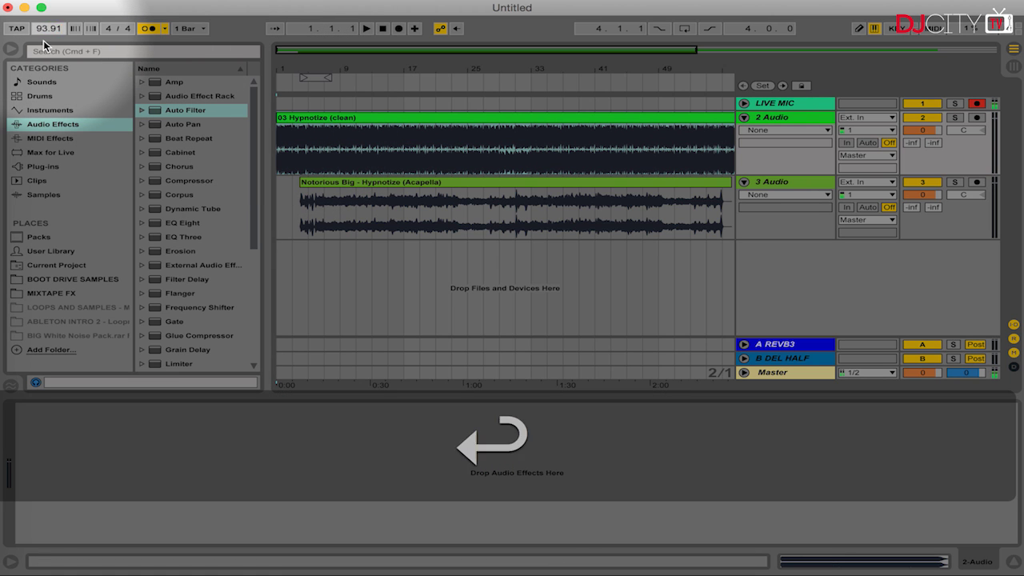
Open the clean Hypnotize clip's sample view and set its start marker on the first beat, at about 0:00:133.
{"action": "left_click", "coordinate": [298, 120]}
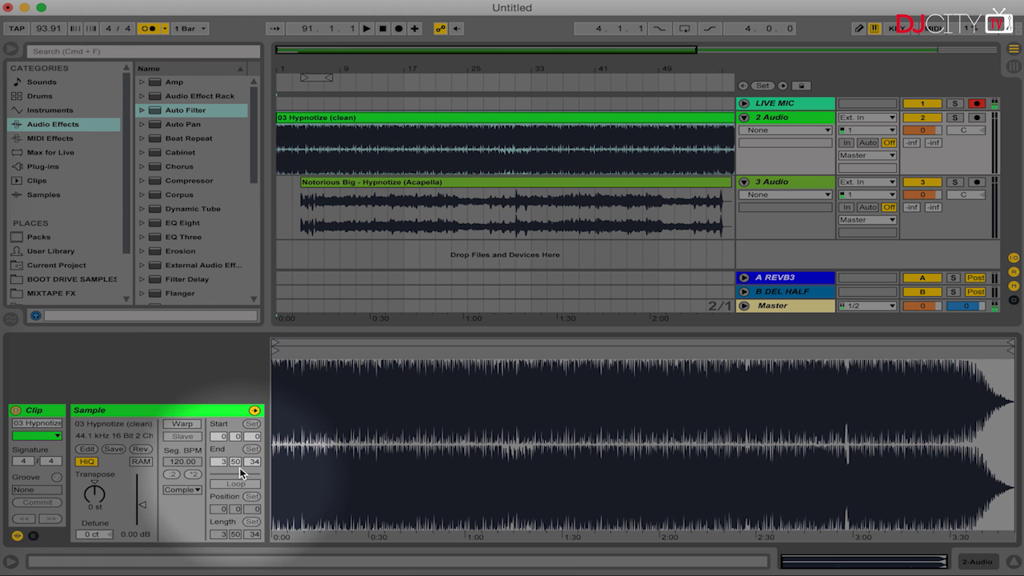
{"action": "left_click_drag", "start_coordinate": [276, 360], "coordinate": [272, 445]}
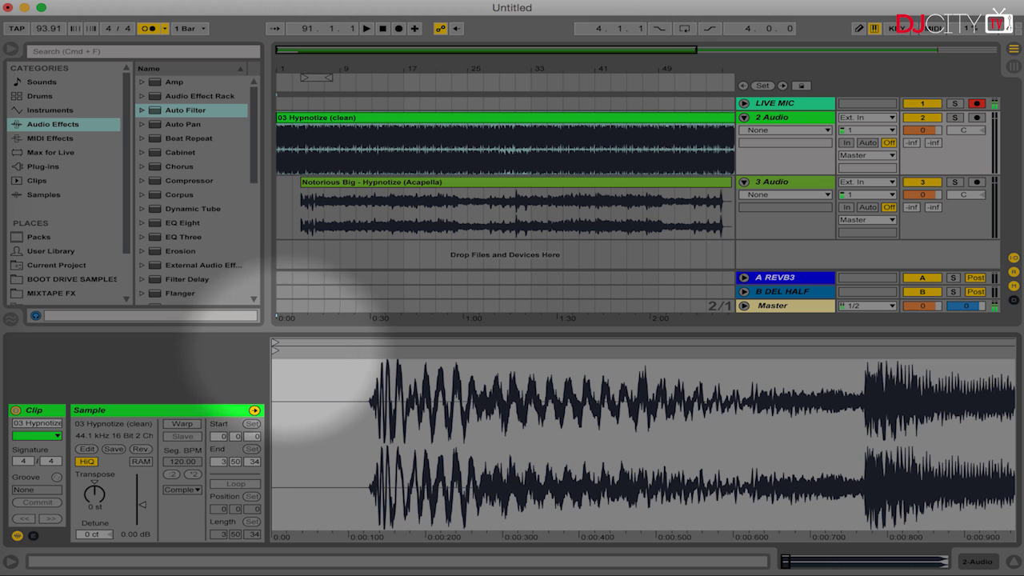
{"action": "left_click_drag", "start_coordinate": [279, 371], "coordinate": [279, 405]}
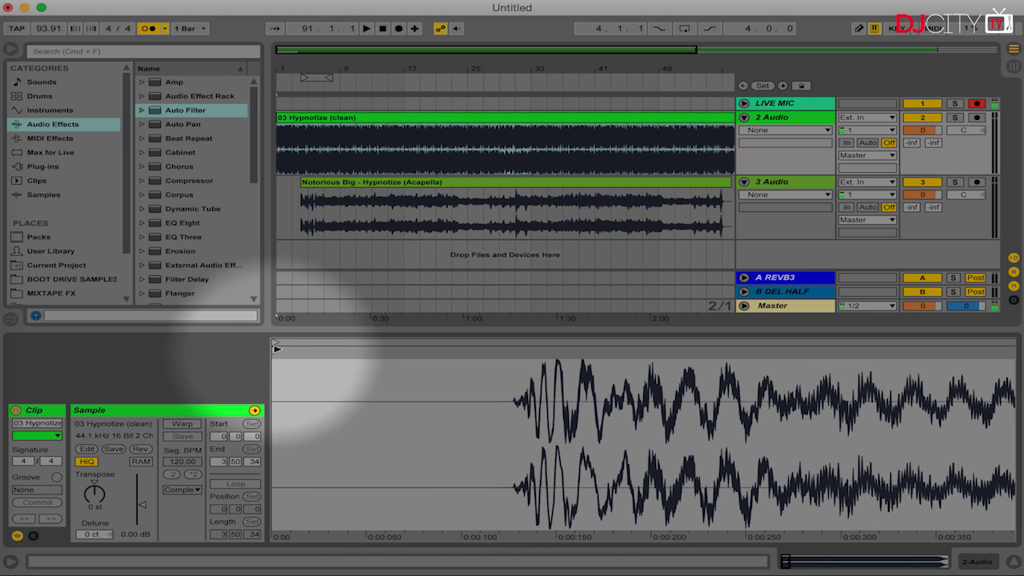
{"action": "left_click_drag", "start_coordinate": [275, 351], "coordinate": [524, 362]}
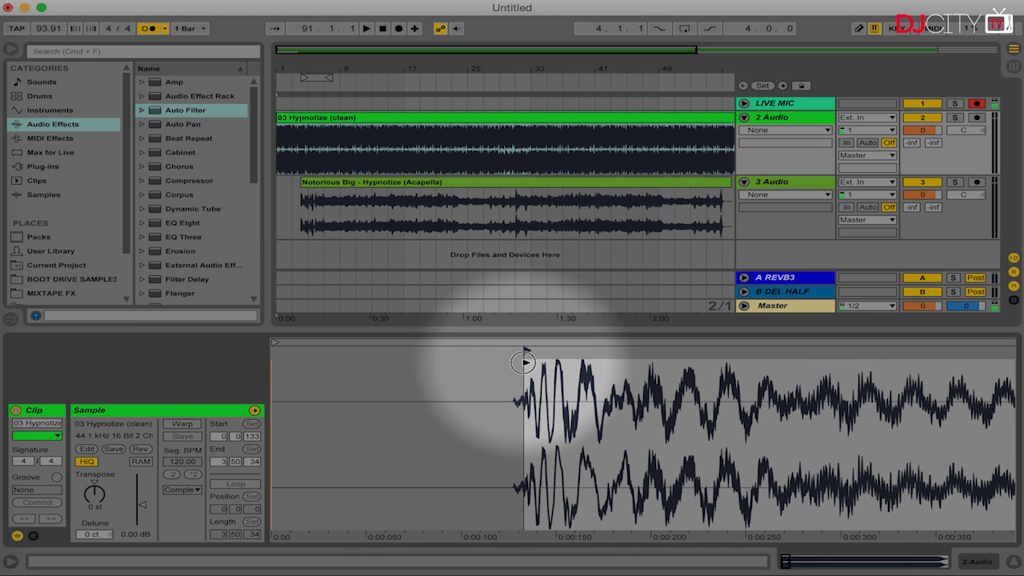
Play the clean Hypnotize clip from the beginning to check its new start point.
{"action": "left_click", "coordinate": [292, 122]}
{"action": "key", "text": "space"}
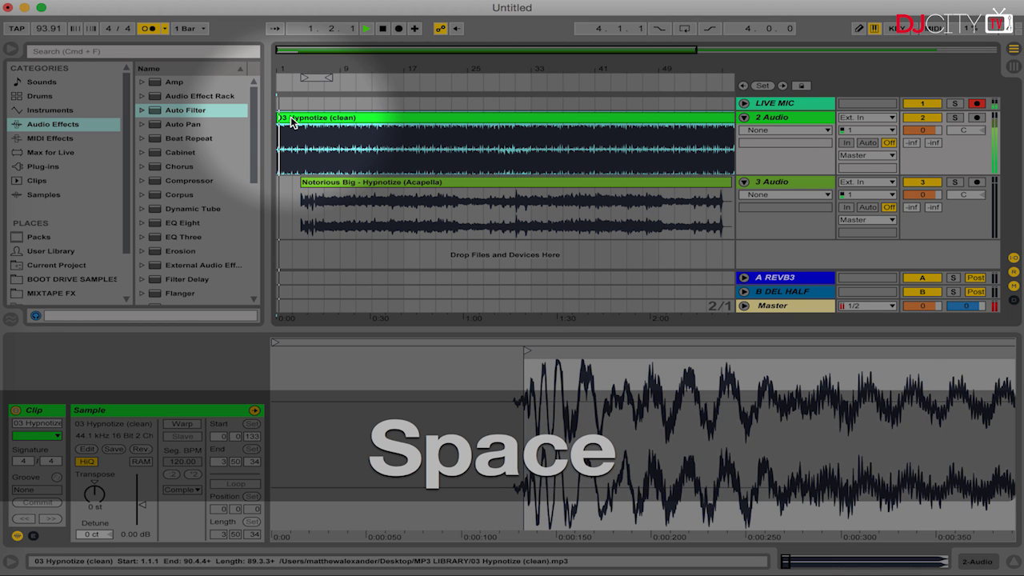
{"action": "key", "text": "space"}
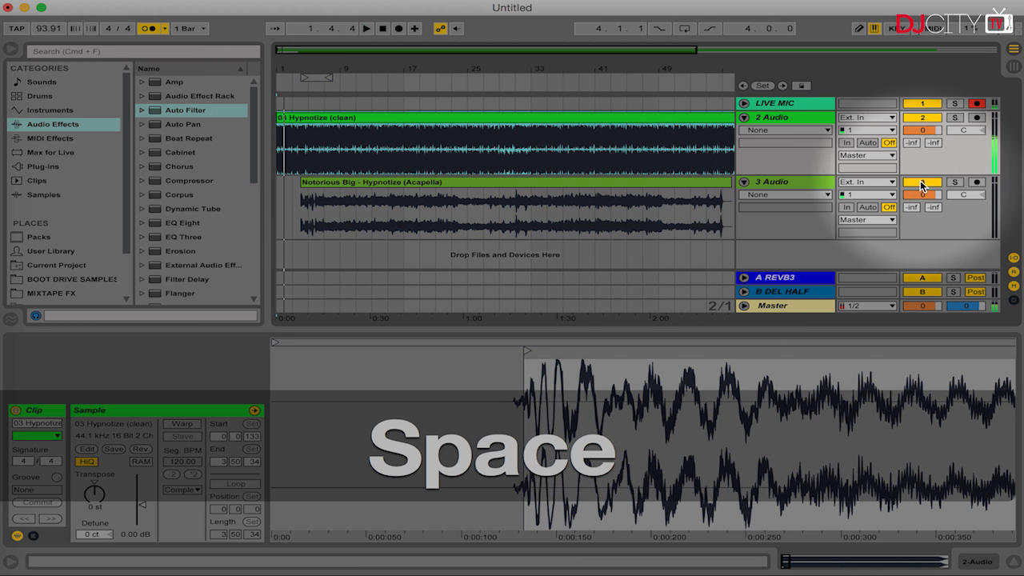
Mute the third audio track and rename it ACAPELLA.
{"action": "left_click", "coordinate": [922, 181]}
{"action": "left_click", "coordinate": [773, 184]}
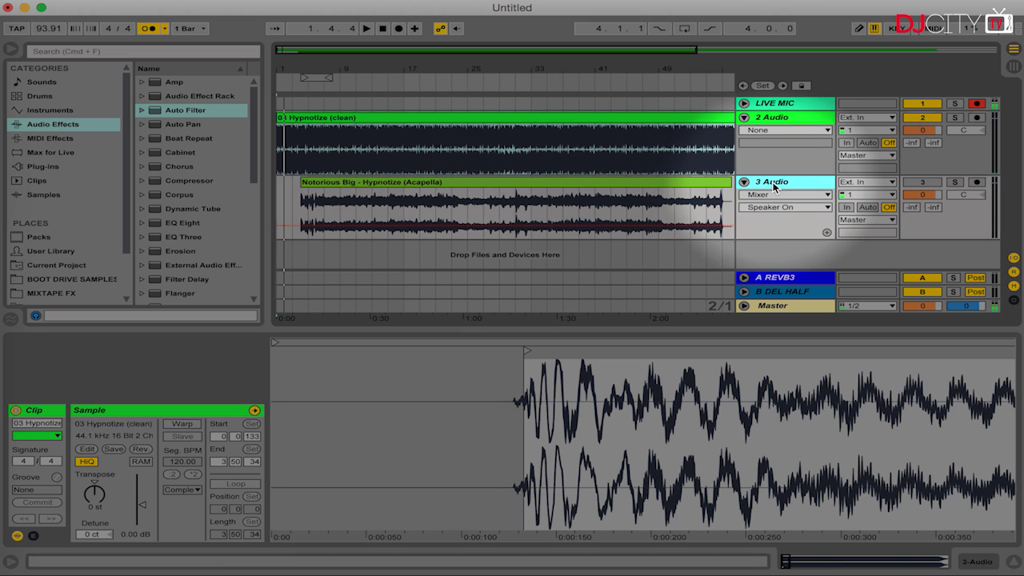
{"action": "key", "text": "super+r"}
{"action": "type", "text": "ACAPELLA"}
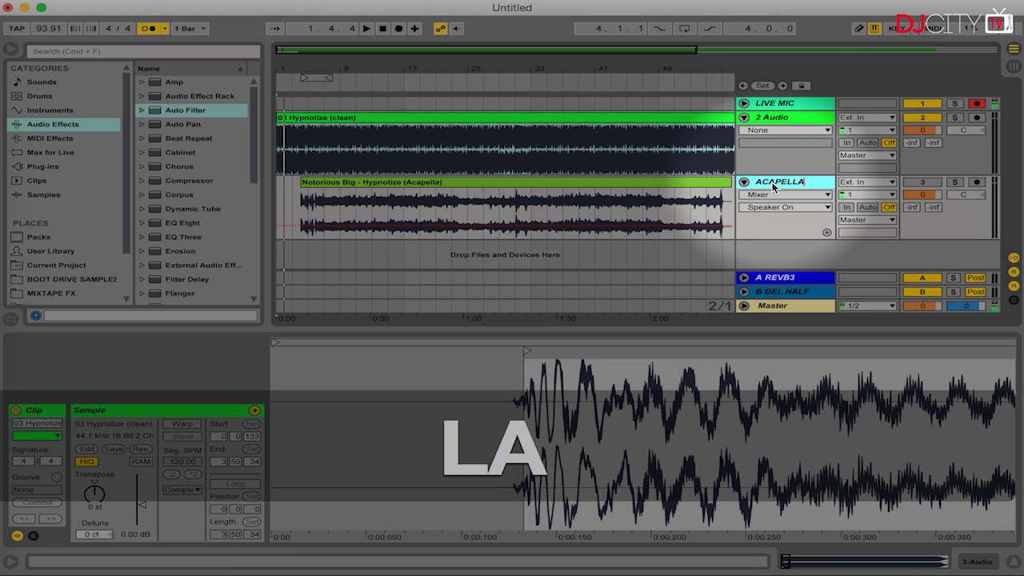
{"action": "key", "text": "Return"}
Rename the second audio track SONG.
{"action": "left_click", "coordinate": [760, 118]}
{"action": "key", "text": "super+r"}
{"action": "type", "text": "SONG"}
{"action": "key", "text": "Return"}
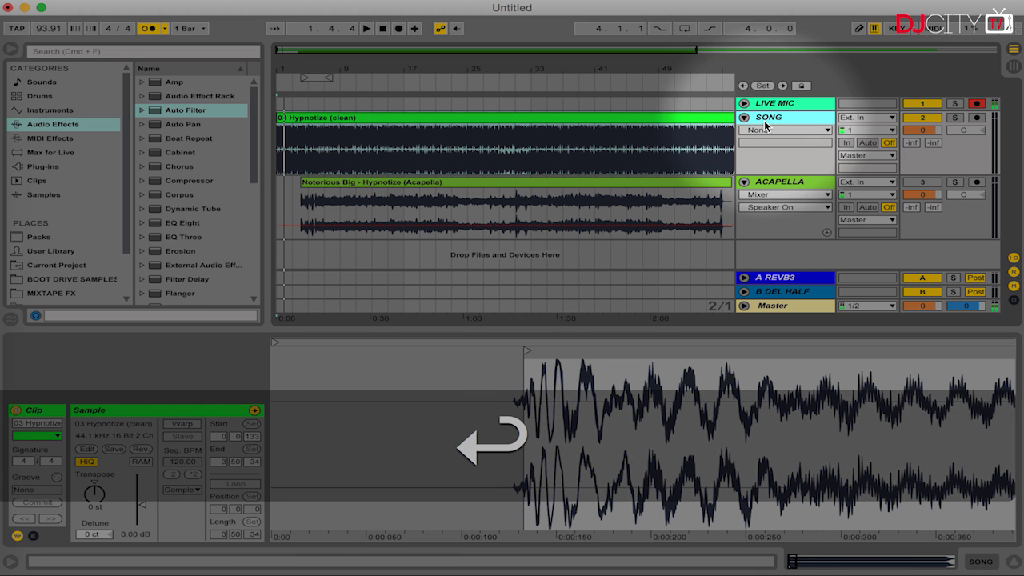
Play the SONG track from bar 69 to check its timing against the grid near the end.
{"action": "left_click_drag", "start_coordinate": [629, 71], "coordinate": [629, 32]}
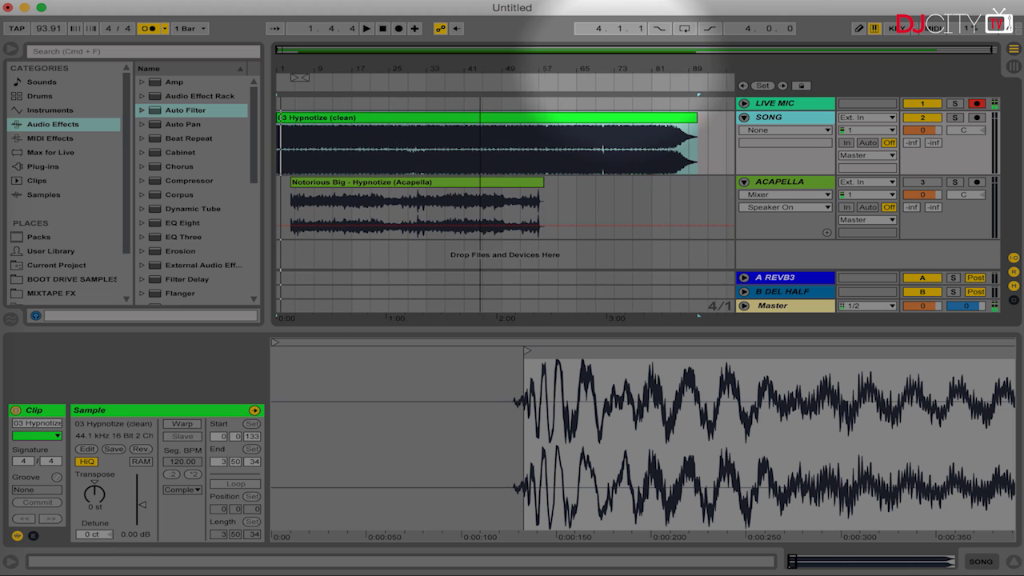
{"action": "left_click", "coordinate": [305, 121]}
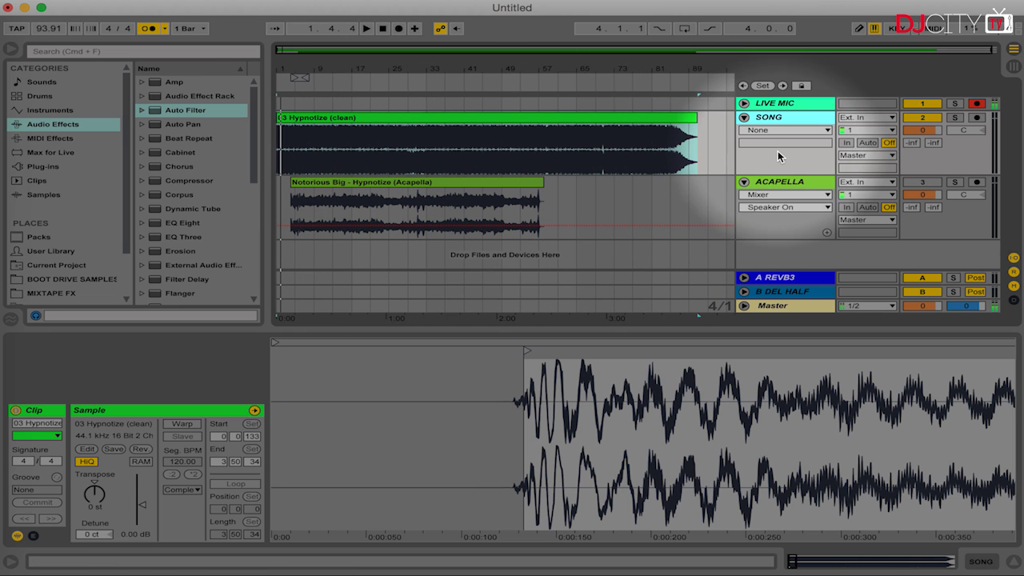
{"action": "left_click", "coordinate": [596, 150]}
{"action": "key", "text": "space"}
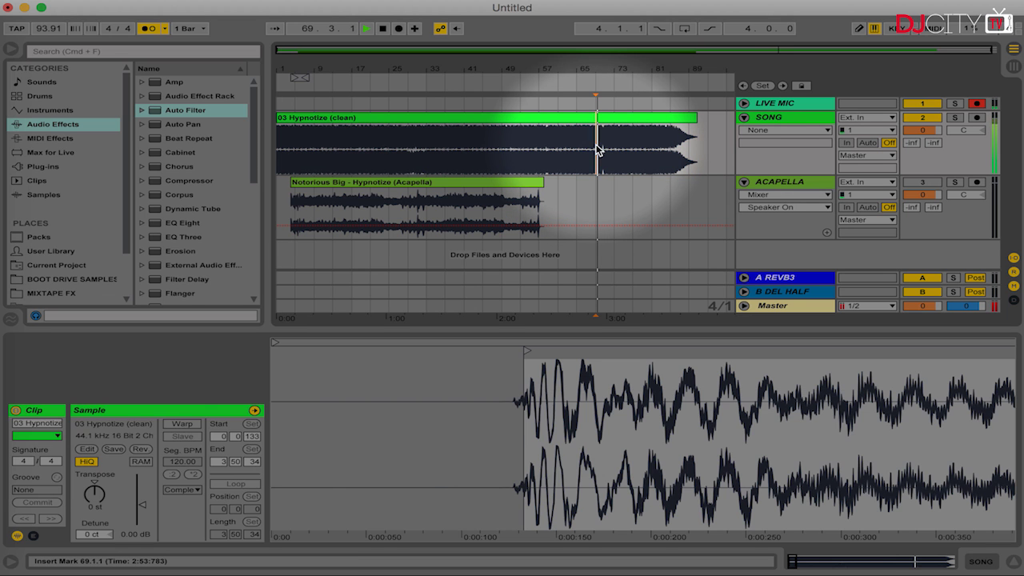
{"action": "key", "text": "space"}
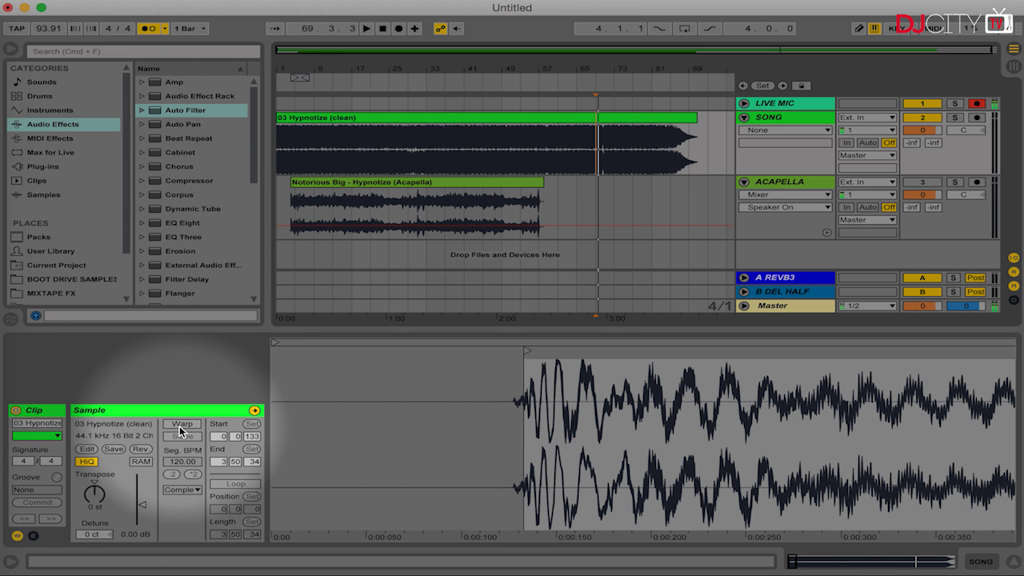
Turn on Warp for the clean Hypnotize clip and set the project tempo to 94 BPM.
{"action": "left_click", "coordinate": [182, 424]}
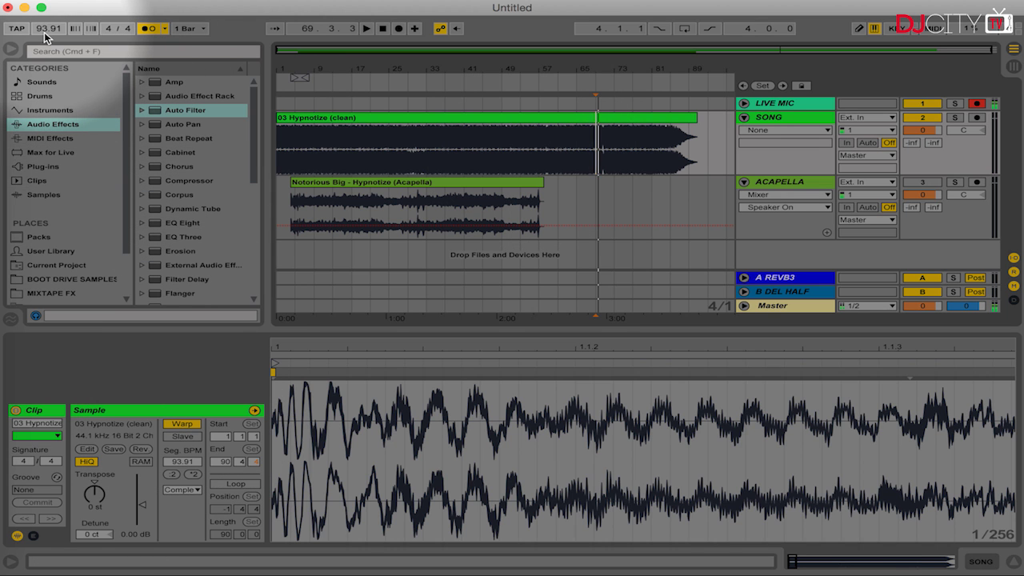
{"action": "left_click", "coordinate": [45, 31]}
{"action": "type", "text": "94"}
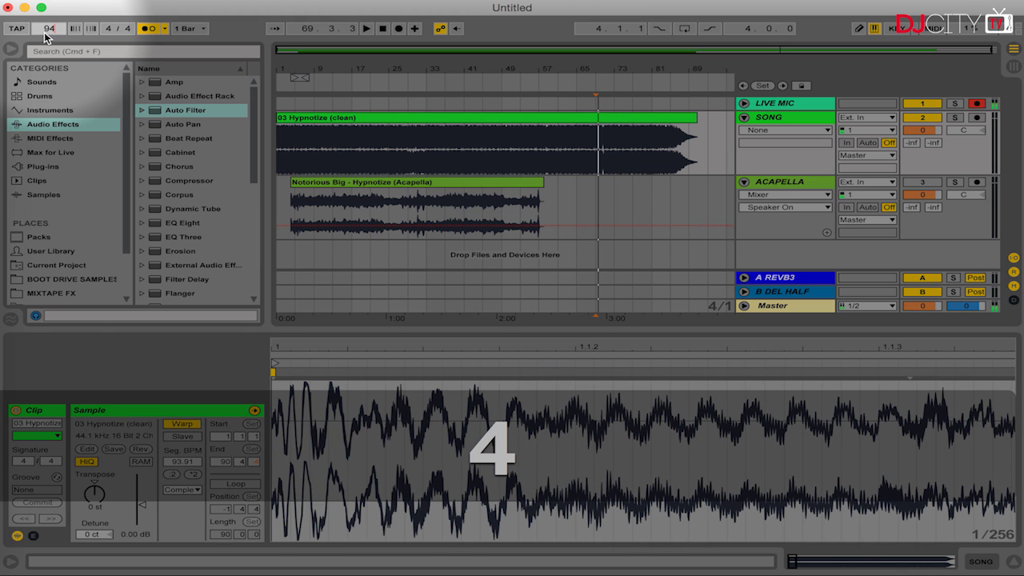
{"action": "key", "text": "Return"}
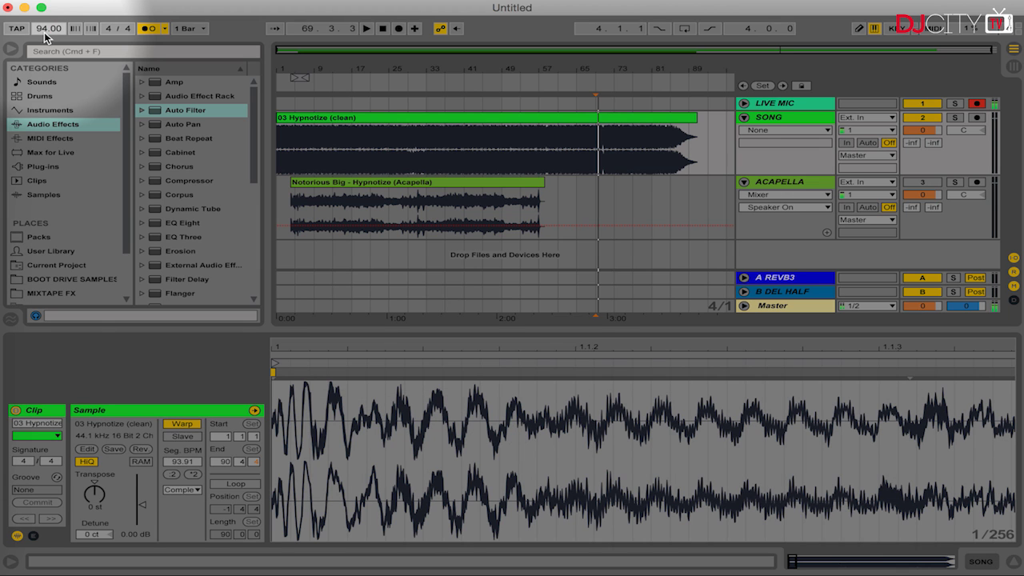
Play the clean Hypnotize clip from bar 3, then split it there and delete its first two bars.
{"action": "left_click", "coordinate": [281, 117]}
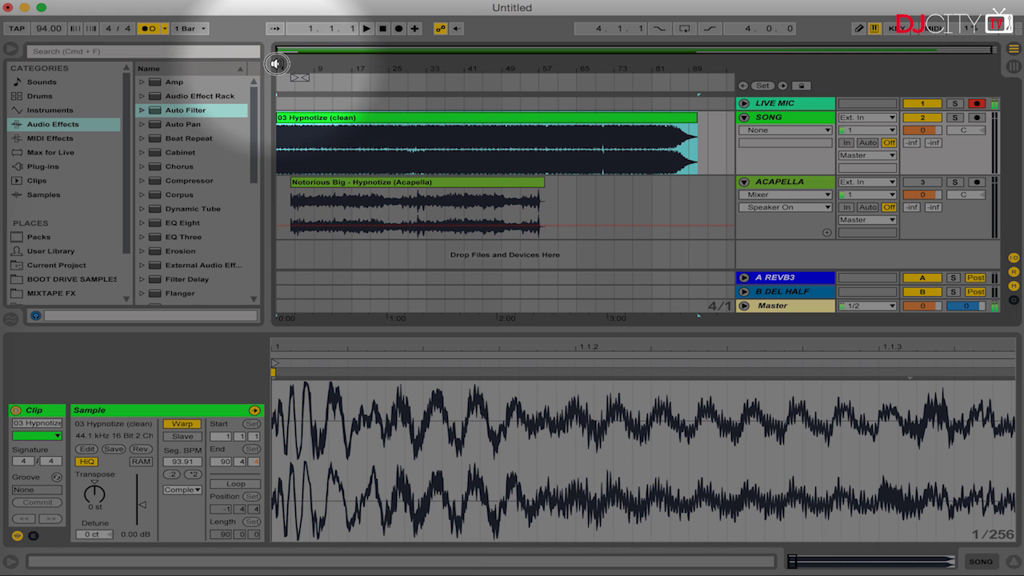
{"action": "left_click_drag", "start_coordinate": [276, 64], "coordinate": [277, 134]}
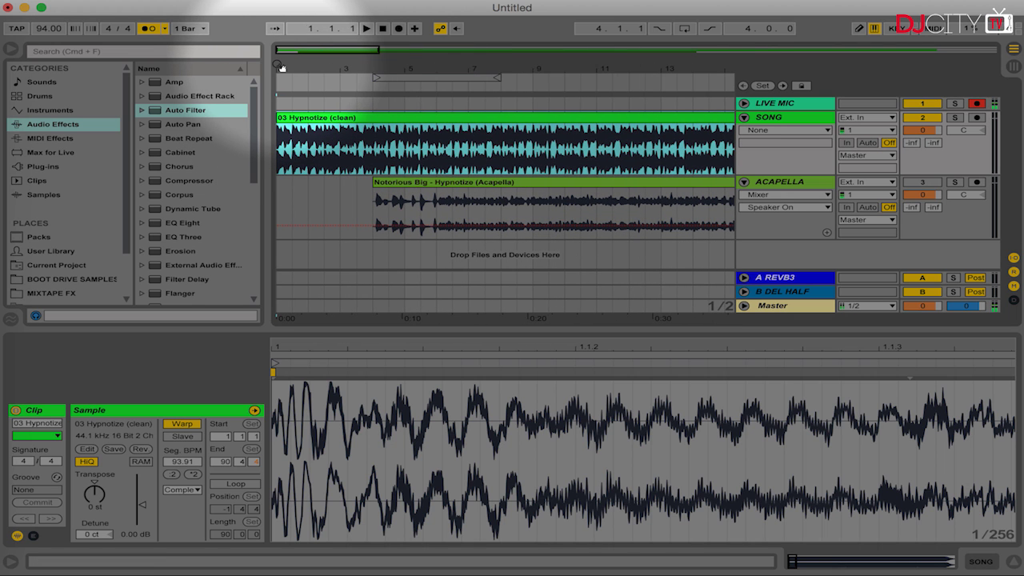
{"action": "left_click", "coordinate": [342, 134]}
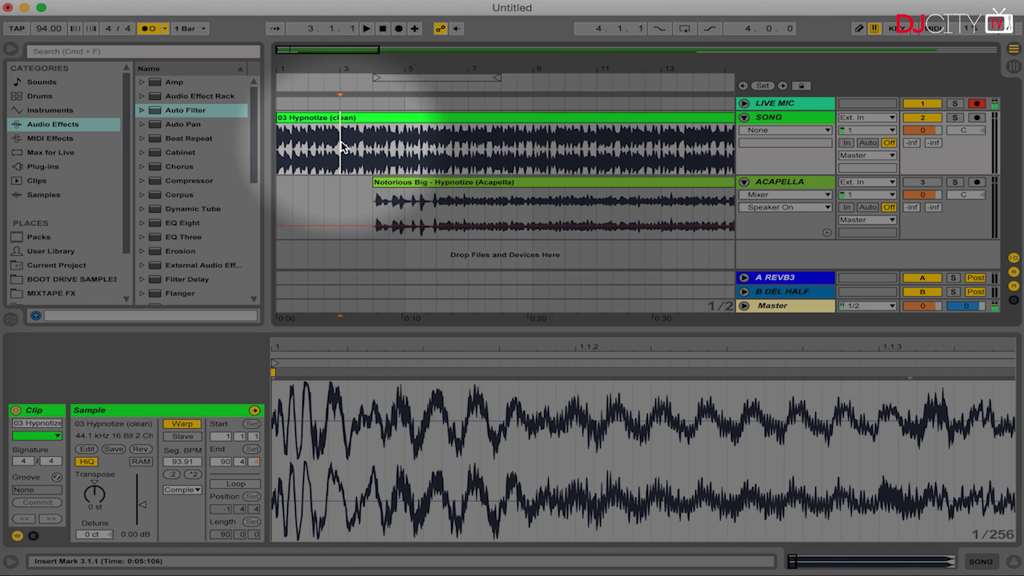
{"action": "key", "text": "space"}
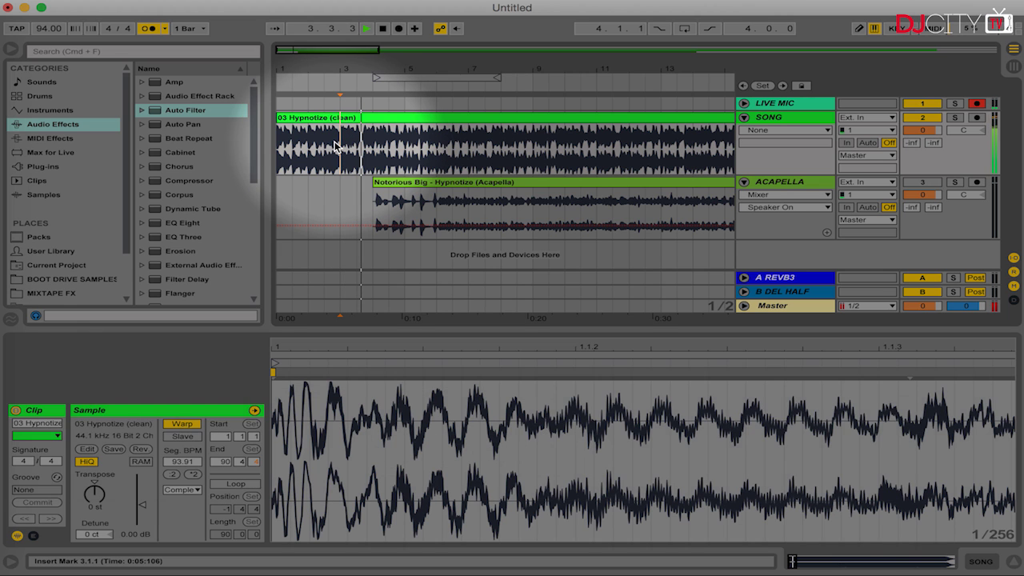
{"action": "key", "text": "space"}
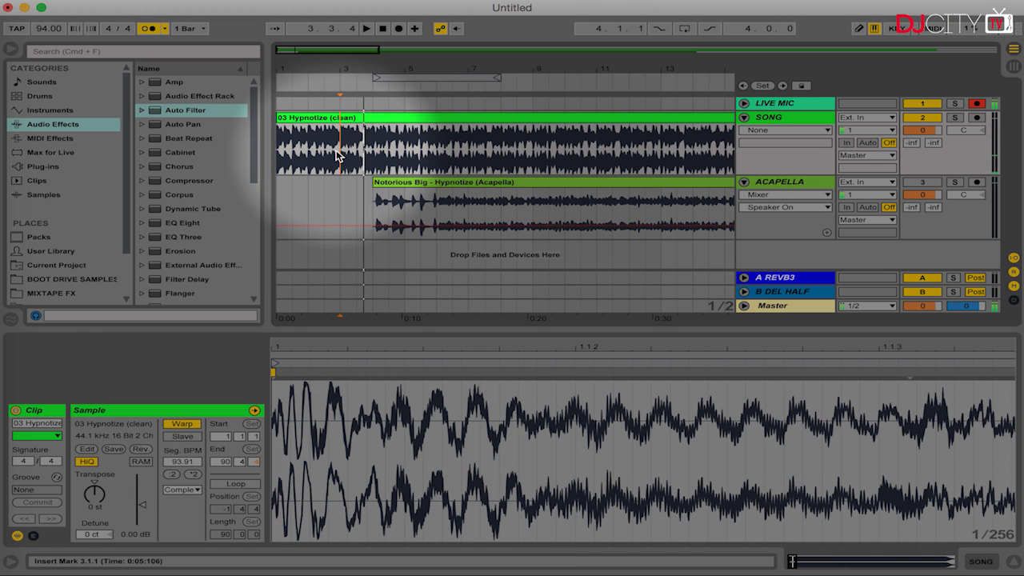
{"action": "key", "text": "super+e"}
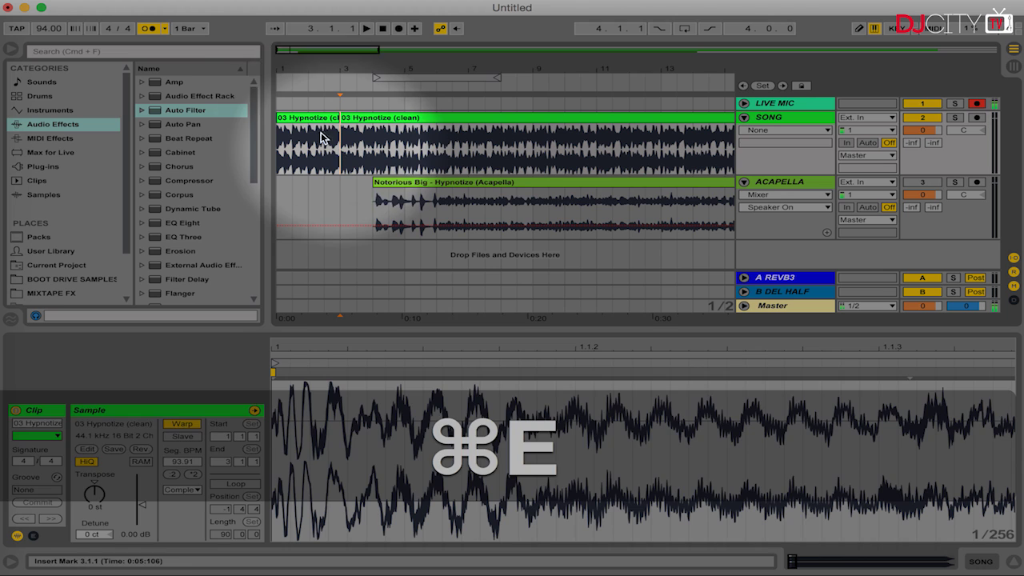
{"action": "left_click", "coordinate": [312, 168]}
{"action": "key", "text": "BackSpace"}
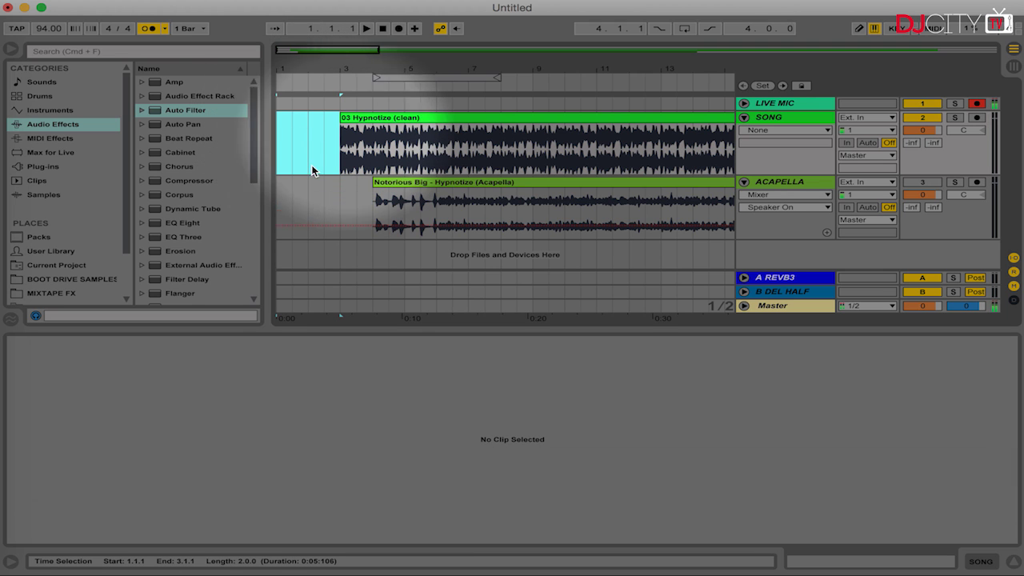
Move the trimmed clean Hypnotize clip to start at bar 9 and the acapella clip to start at bar 1.
{"action": "left_click", "coordinate": [323, 153]}
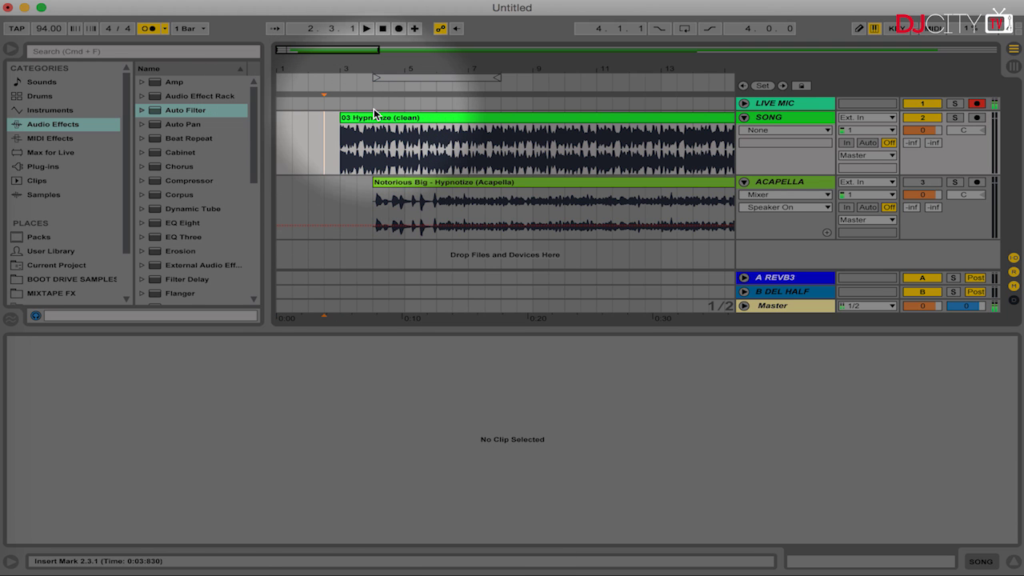
{"action": "left_click_drag", "start_coordinate": [374, 122], "coordinate": [286, 152]}
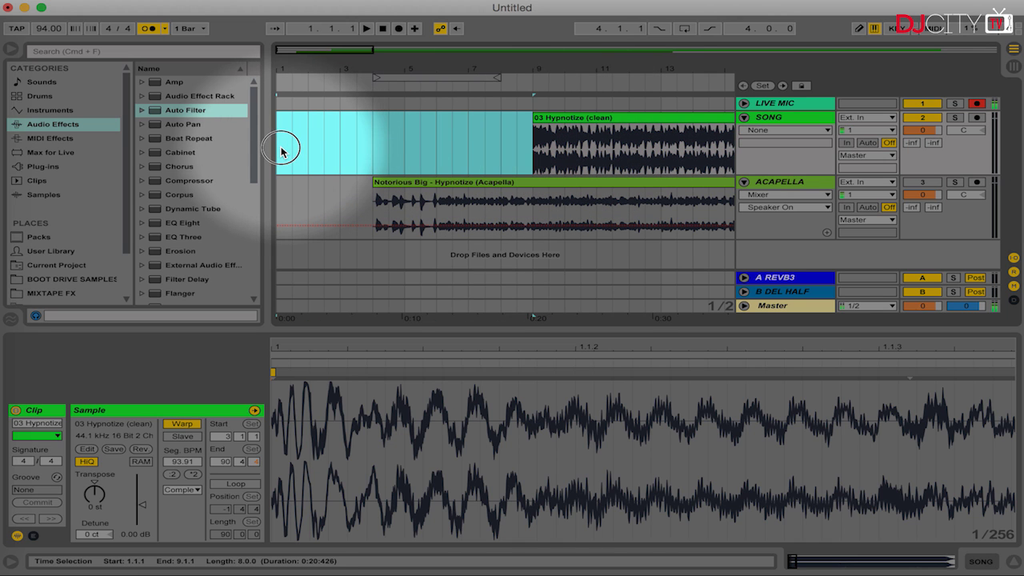
{"action": "left_click", "coordinate": [338, 143]}
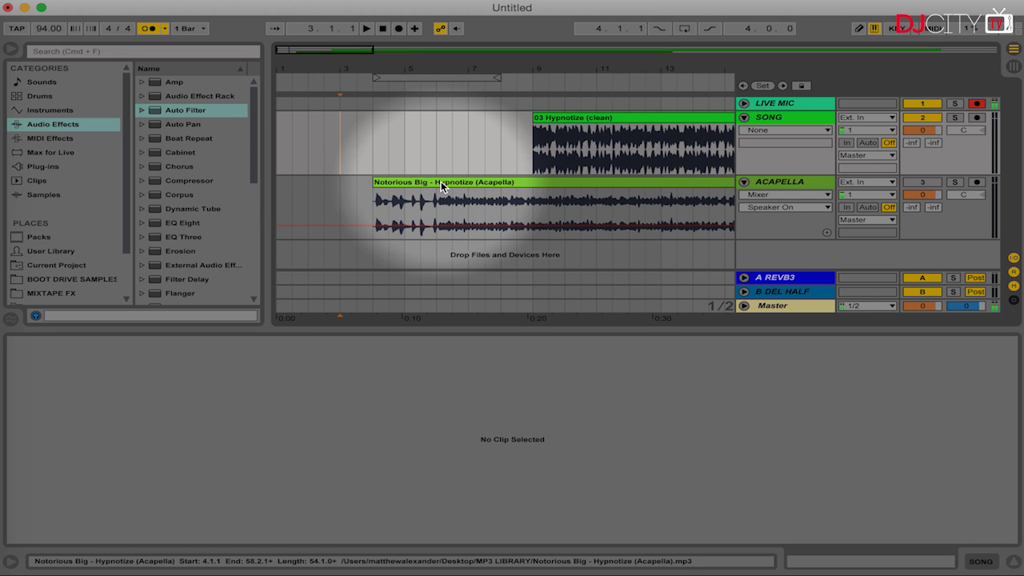
{"action": "left_click_drag", "start_coordinate": [441, 184], "coordinate": [339, 196]}
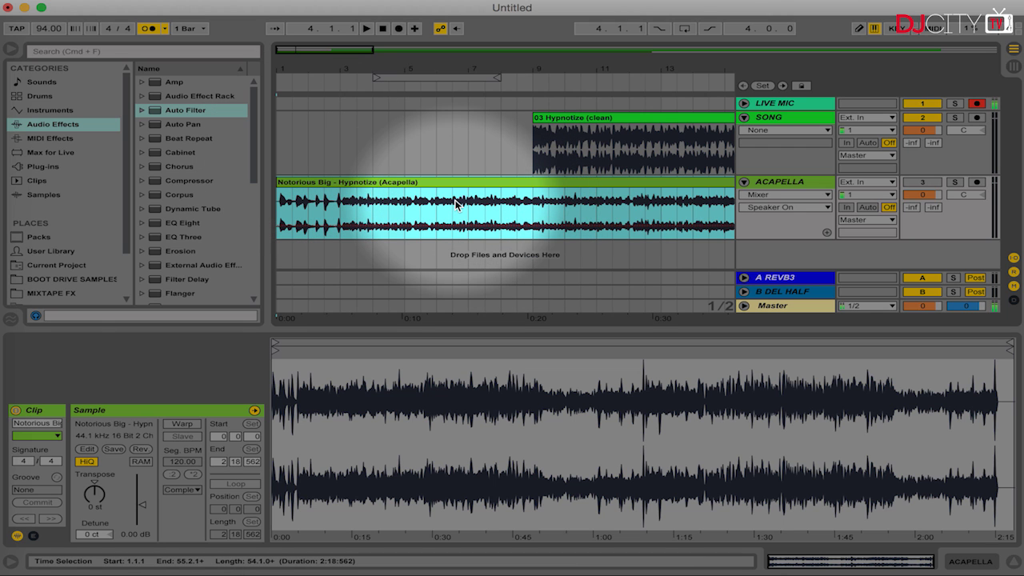
Mute the SONG track and unmute the ACAPELLA track.
{"action": "scroll", "coordinate": [456, 204], "scroll_direction": "right", "scroll_amount": 4}
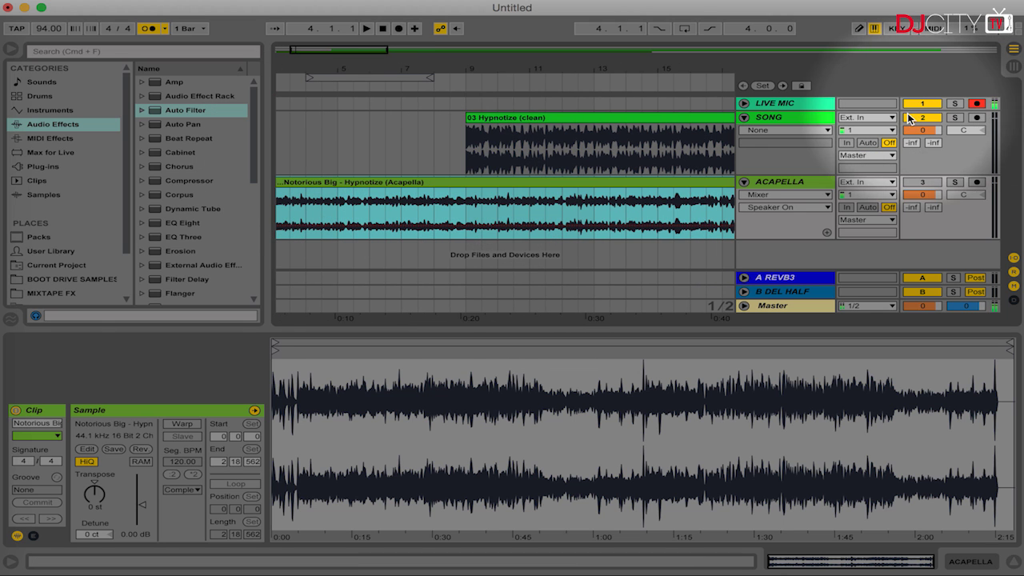
{"action": "left_click", "coordinate": [915, 118]}
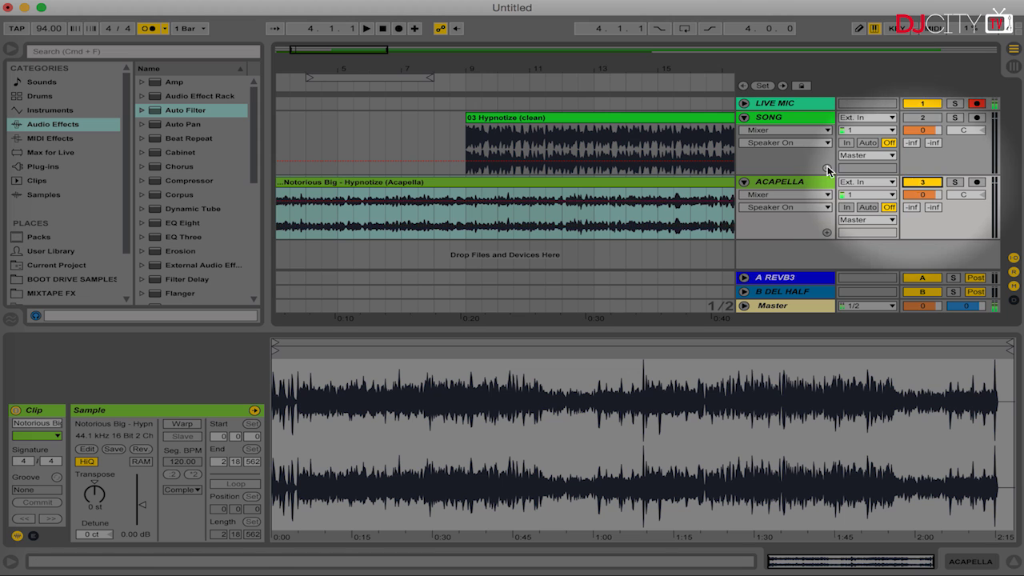
{"action": "left_click", "coordinate": [474, 210]}
With grid snapping off, split the acapella clip at about 20.3.3, where the vocal phrase starts, and delete everything before it.
{"action": "scroll", "coordinate": [474, 210], "scroll_direction": "right", "scroll_amount": 15}
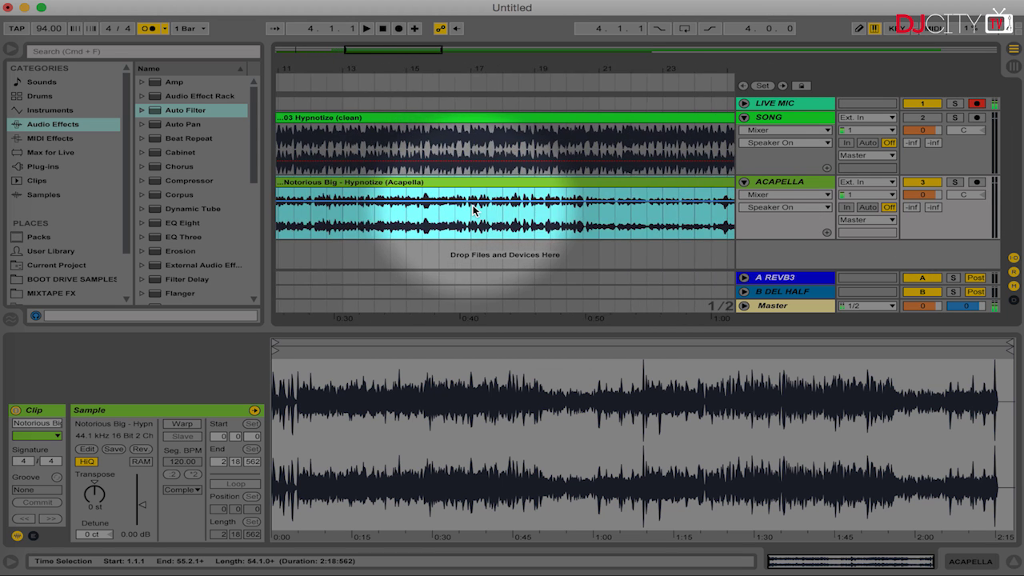
{"action": "scroll", "coordinate": [472, 210], "scroll_direction": "right", "scroll_amount": 8}
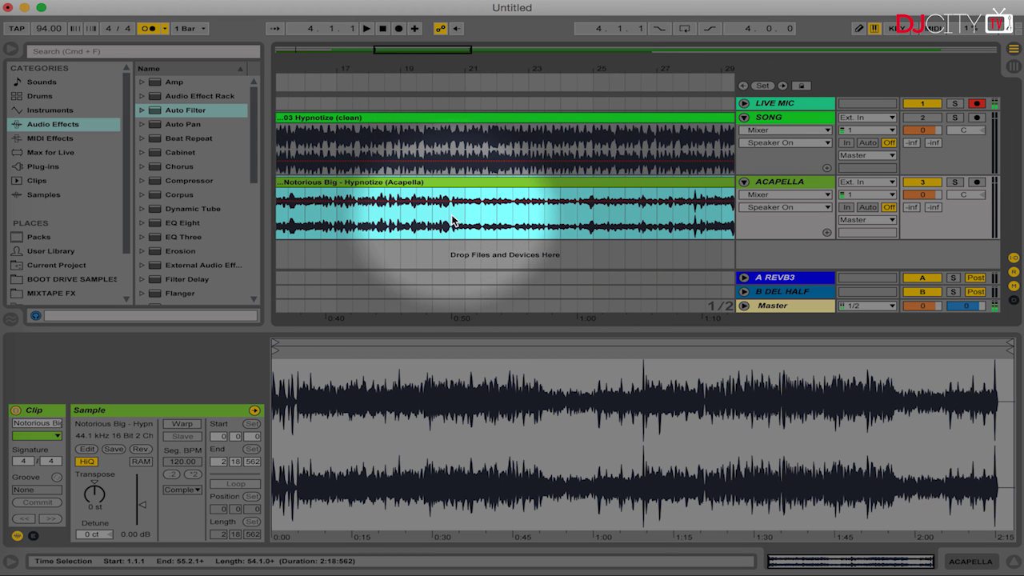
{"action": "left_click_drag", "start_coordinate": [455, 68], "coordinate": [453, 95]}
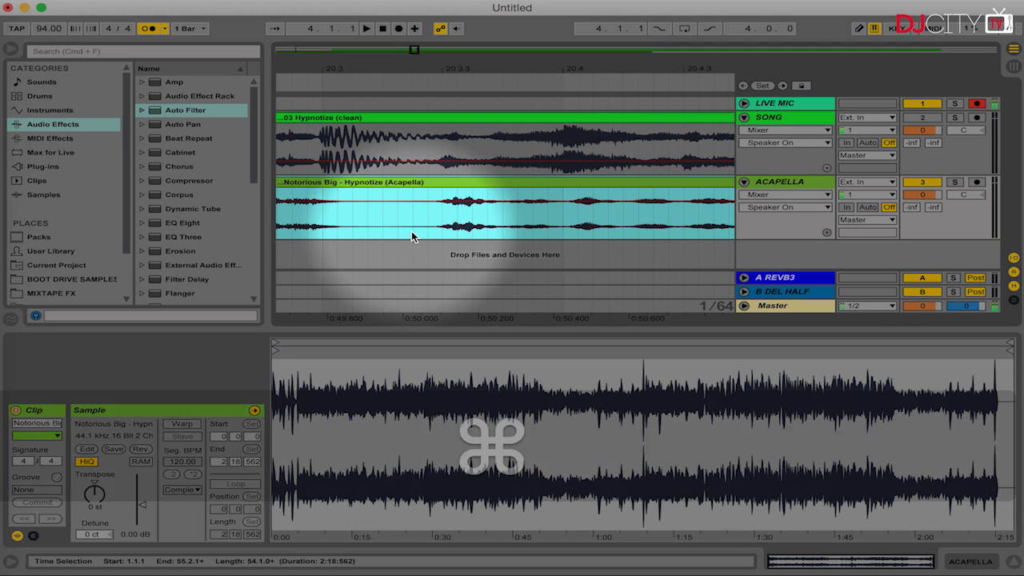
{"action": "key", "text": "super+4"}
{"action": "left_click", "coordinate": [444, 223]}
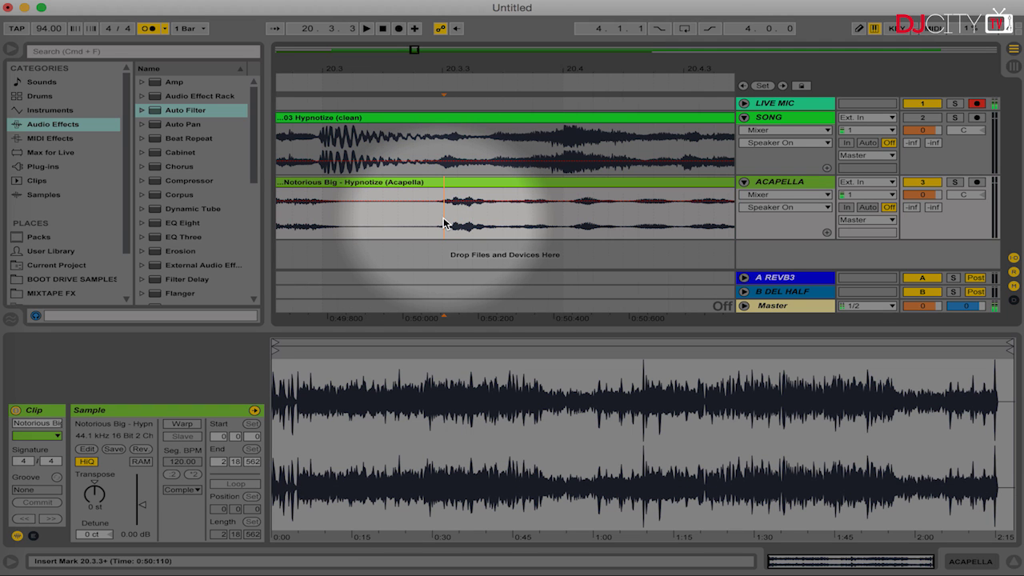
{"action": "key", "text": "space"}
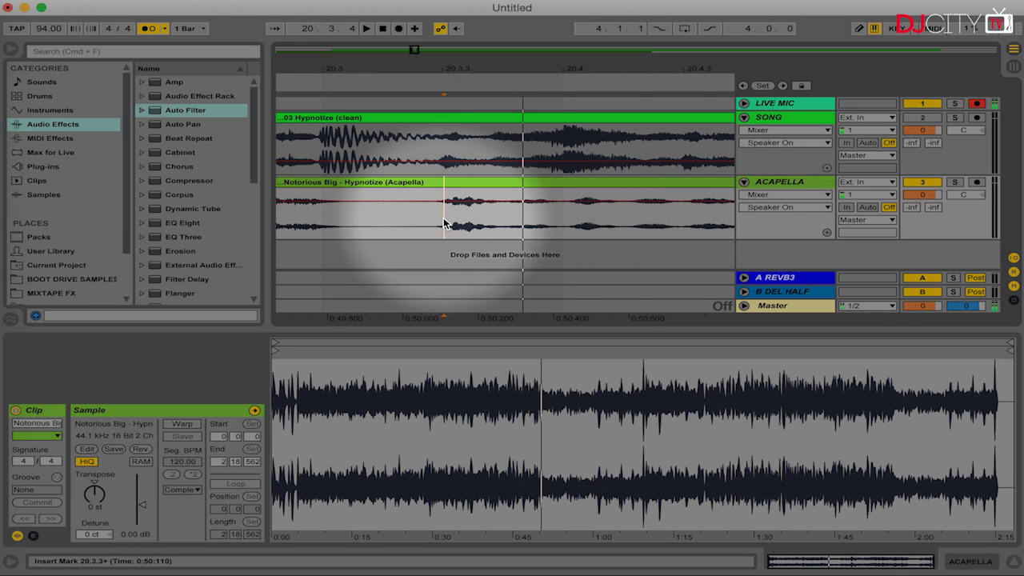
{"action": "key", "text": "super+e"}
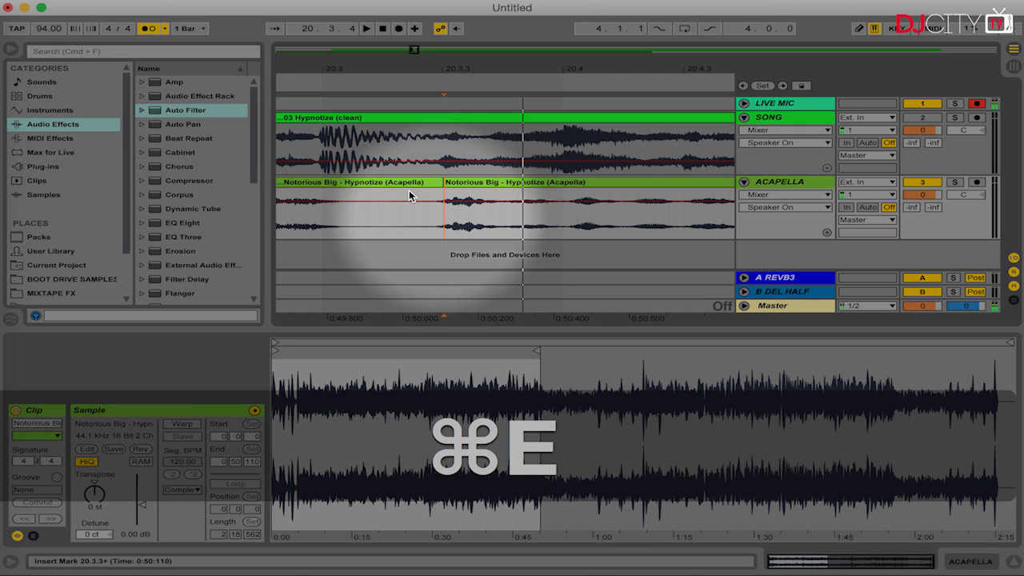
{"action": "left_click", "coordinate": [402, 188]}
{"action": "key", "text": "BackSpace"}
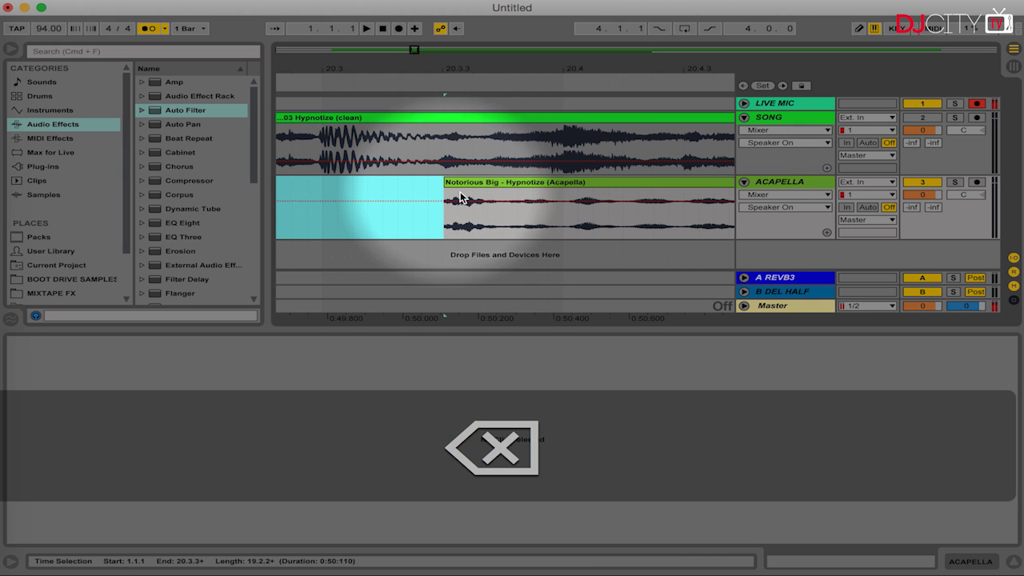
Cut the remaining acapella clip and paste it at bar 1 of the ACAPELLA track.
{"action": "left_click", "coordinate": [481, 183]}
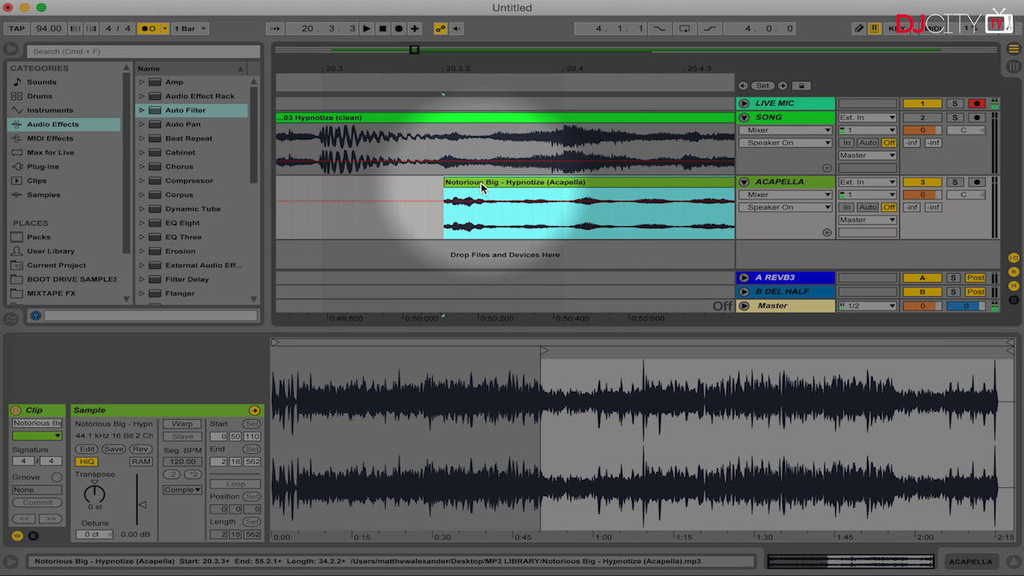
{"action": "key", "text": "super+x"}
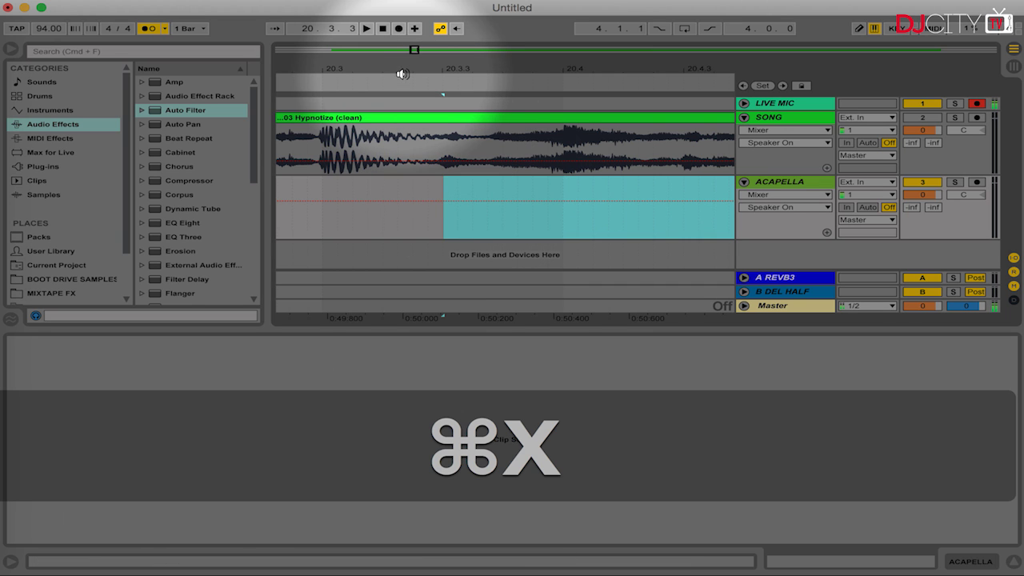
{"action": "left_click_drag", "start_coordinate": [400, 72], "coordinate": [478, 16]}
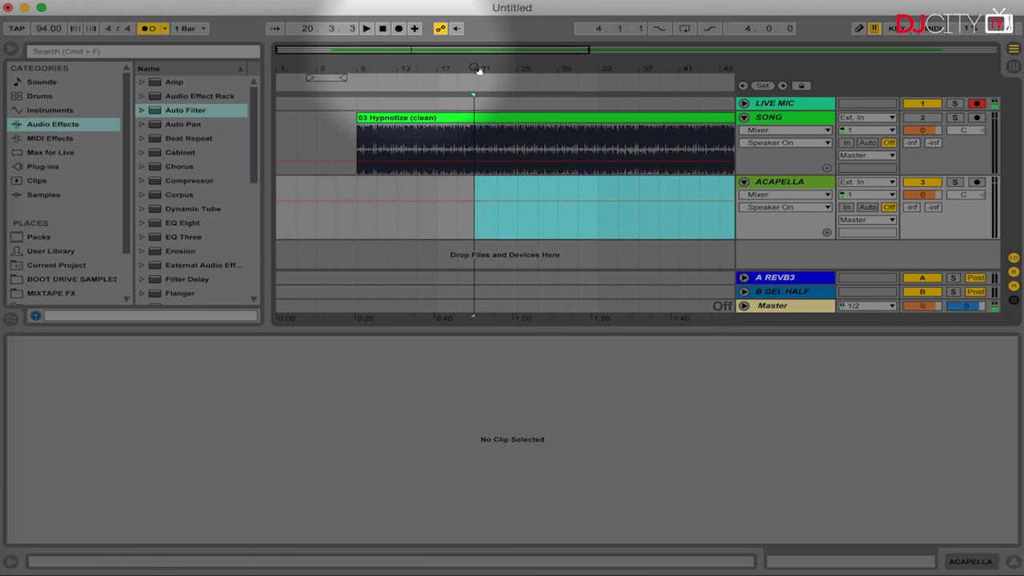
{"action": "left_click", "coordinate": [323, 208]}
{"action": "left_click", "coordinate": [284, 214], "text": "shift"}
{"action": "key", "text": "super+v"}
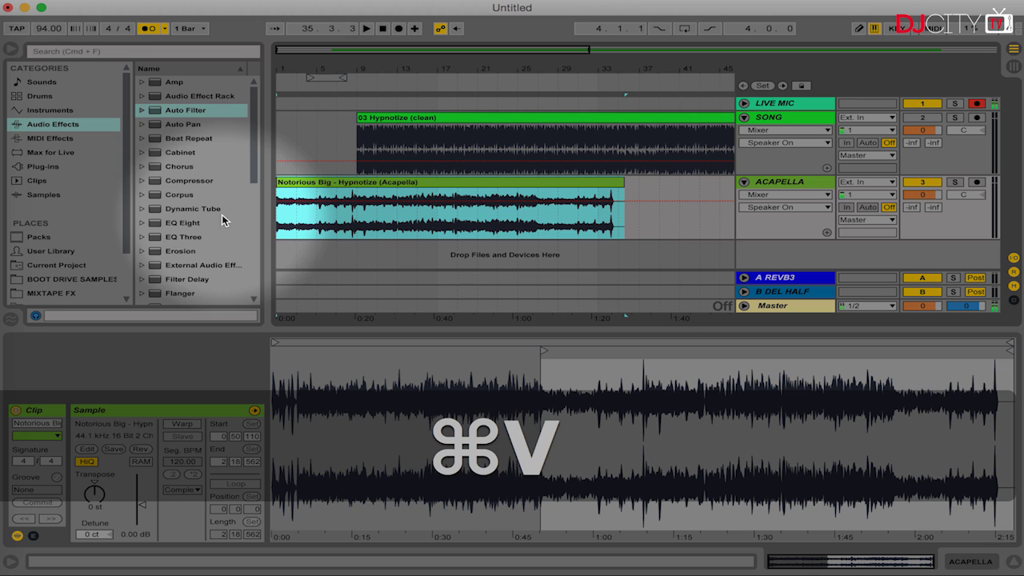
Turn grid snapping back on and play the acapella from bar 1 to about bar 5.
{"action": "mouse_move", "coordinate": [288, 71]}
{"action": "left_mouse_down"}
{"action": "mouse_move", "coordinate": [288, 128]}
{"action": "mouse_move", "coordinate": [282, 77]}
{"action": "left_mouse_up"}
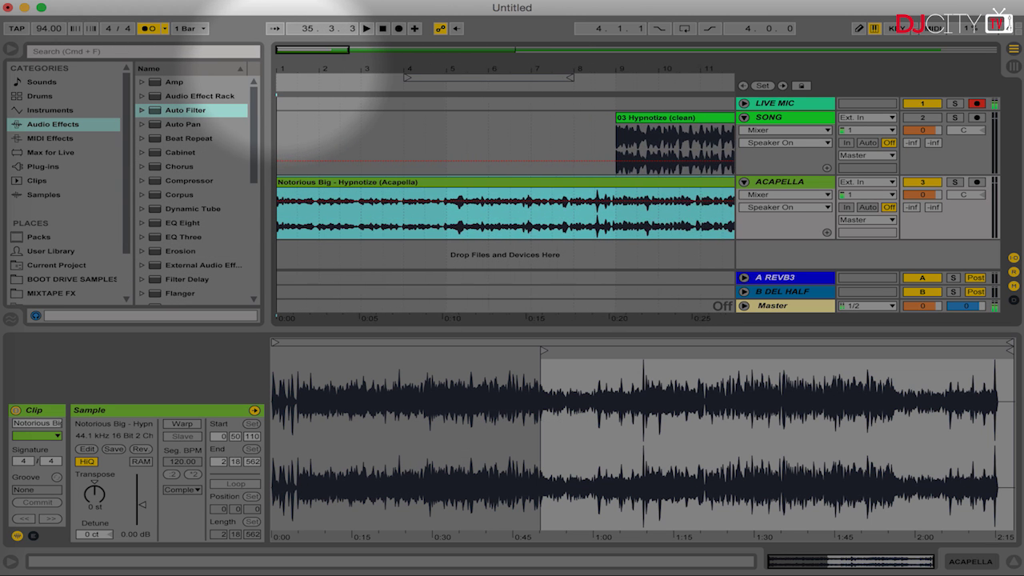
{"action": "left_click_drag", "start_coordinate": [284, 66], "coordinate": [284, 74]}
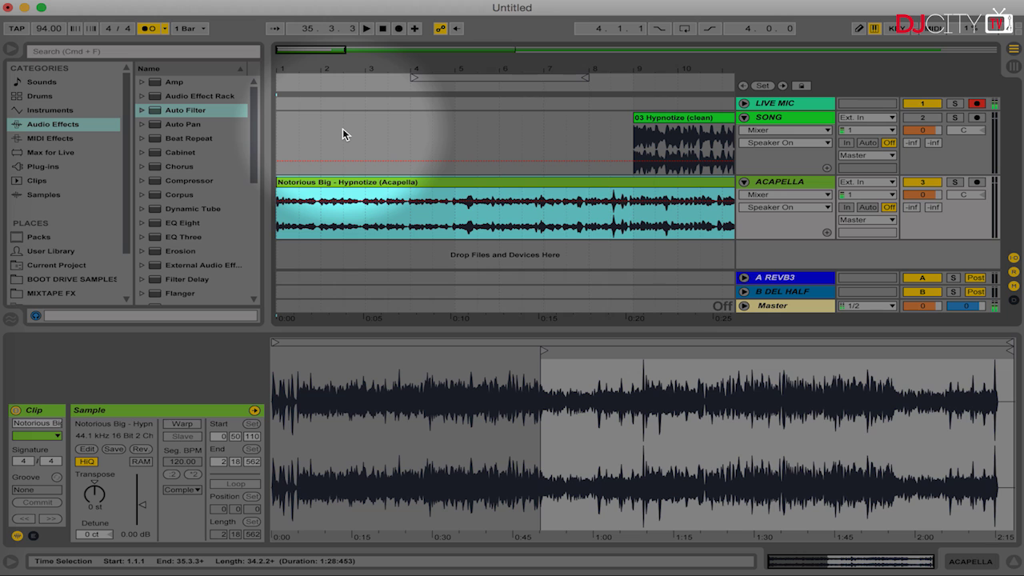
{"action": "key", "text": "super+4"}
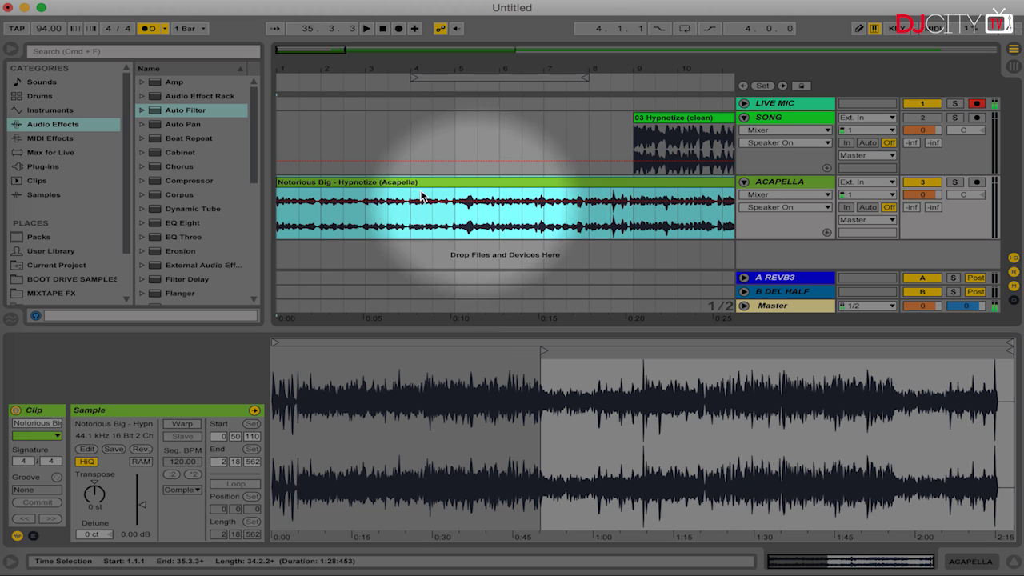
{"action": "key", "text": "space"}
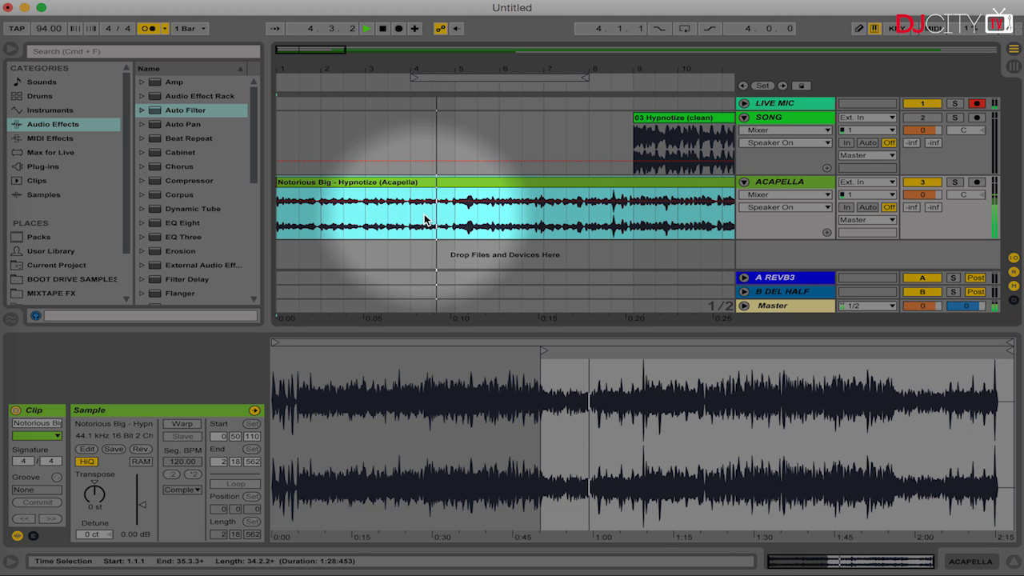
{"action": "key", "text": "space"}
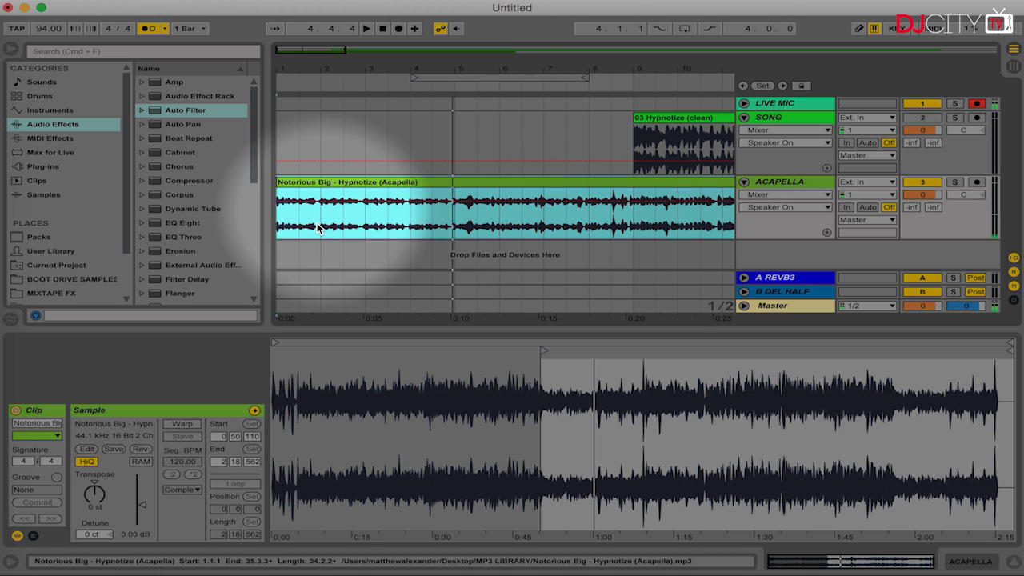
Split the acapella clip at bar 5 and delete the part after it, keeping a four-bar section.
{"action": "left_click_drag", "start_coordinate": [278, 231], "coordinate": [629, 222]}
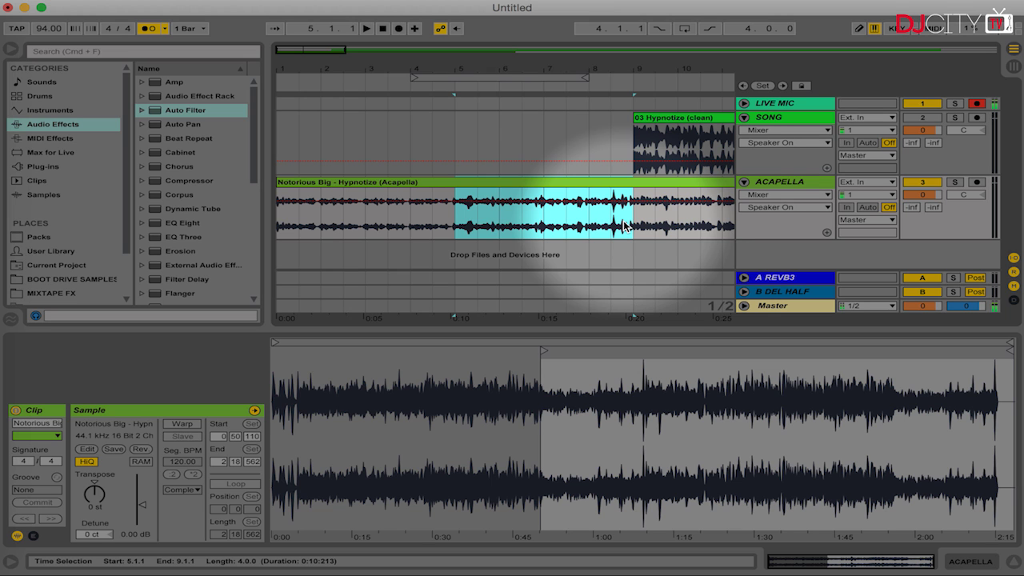
{"action": "left_click", "coordinate": [454, 226]}
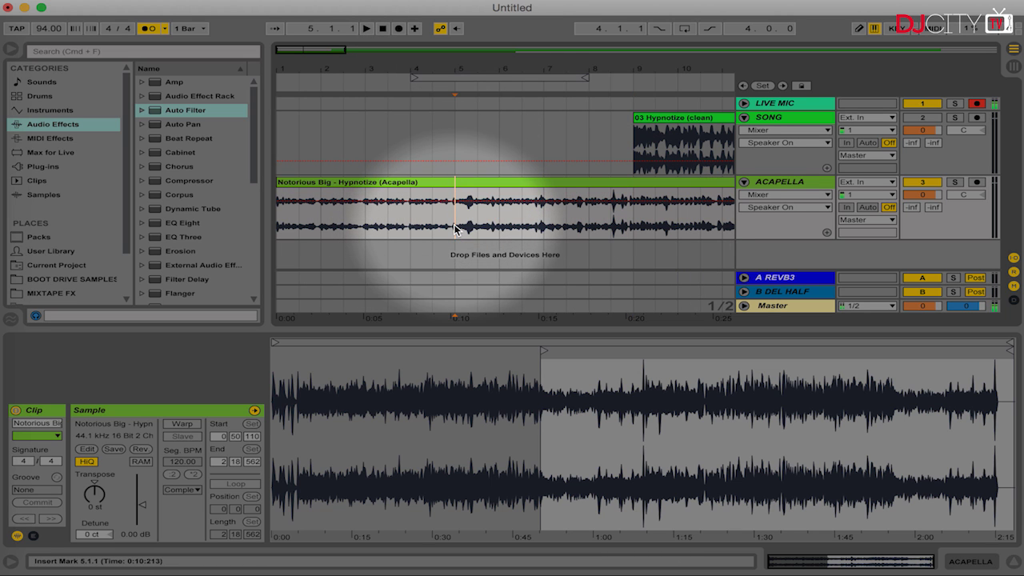
{"action": "key", "text": "super+e"}
{"action": "left_click", "coordinate": [473, 182]}
{"action": "key", "text": "BackSpace"}
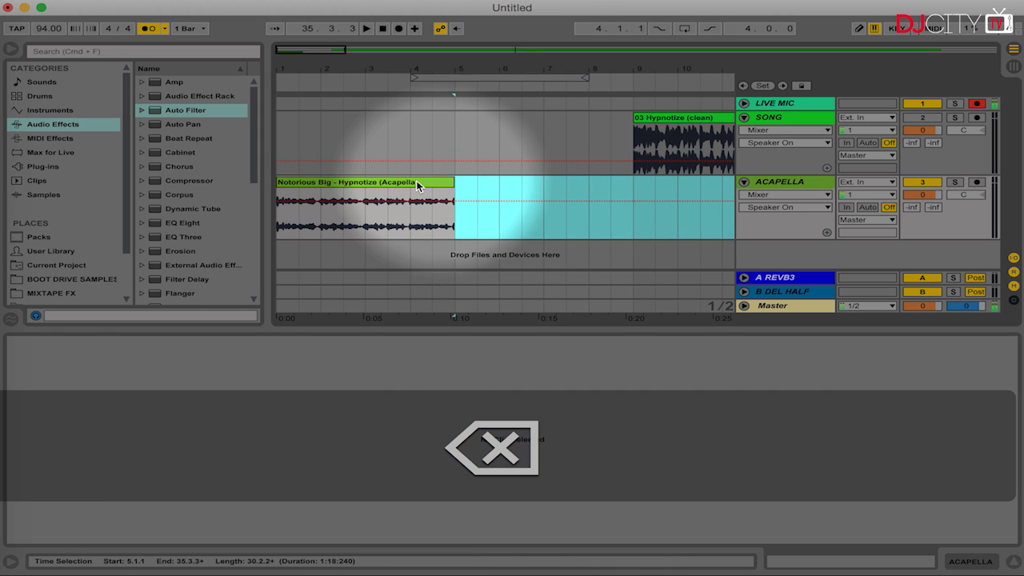
Turn on Warp for the four-bar acapella clip.
{"action": "left_click", "coordinate": [416, 182]}
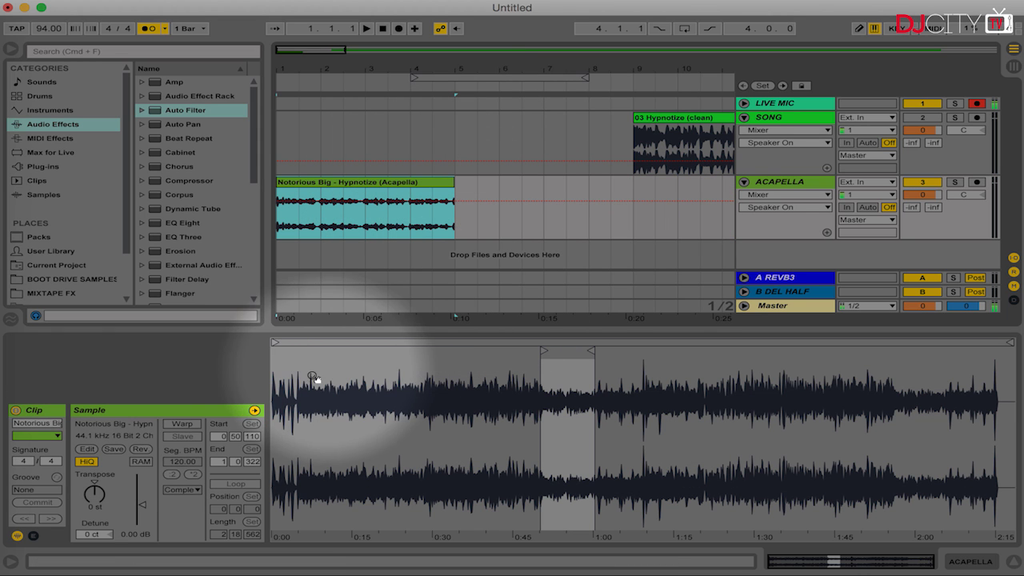
{"action": "left_click", "coordinate": [182, 424]}
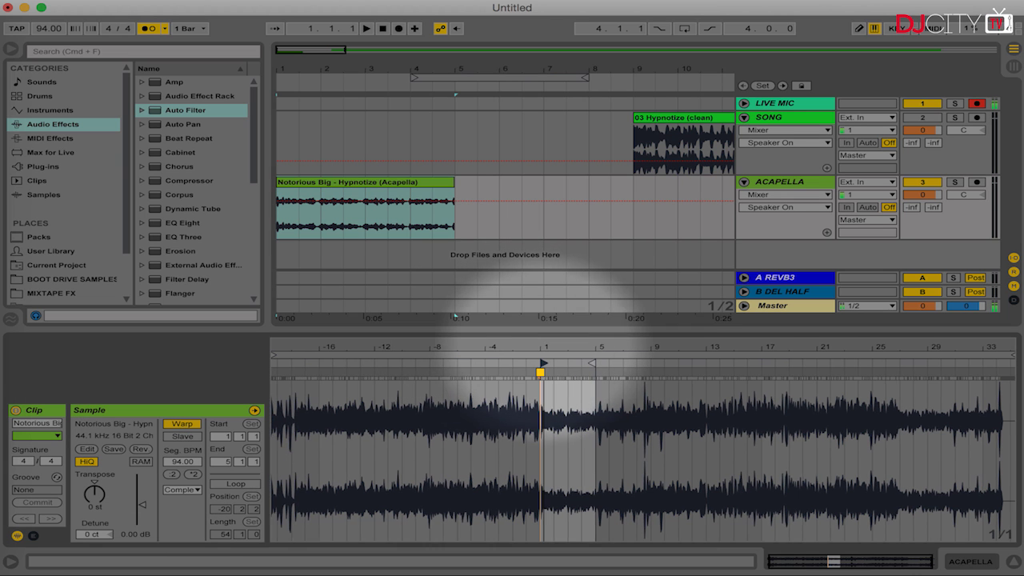
{"action": "left_click_drag", "start_coordinate": [541, 350], "coordinate": [537, 368]}
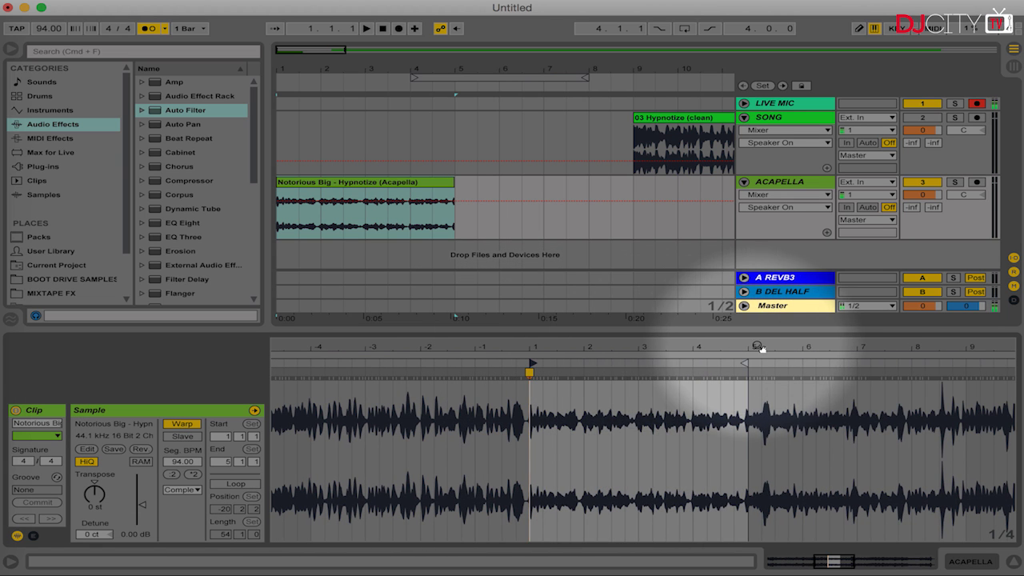
Add a warp marker at the acapella's transient just before bar 5 and move it onto the bar 5 line.
{"action": "left_click_drag", "start_coordinate": [755, 349], "coordinate": [759, 370]}
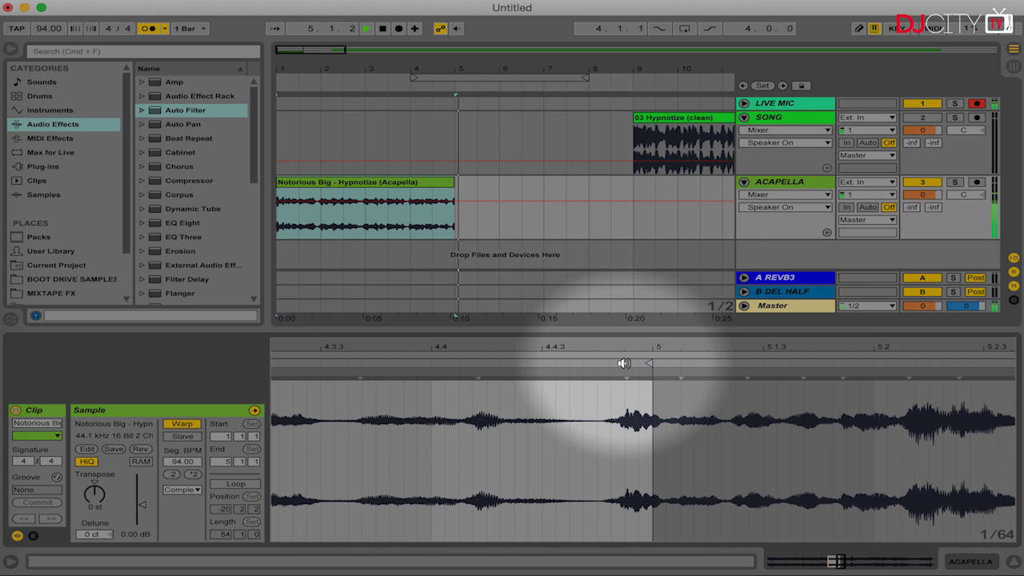
{"action": "key", "text": "space"}
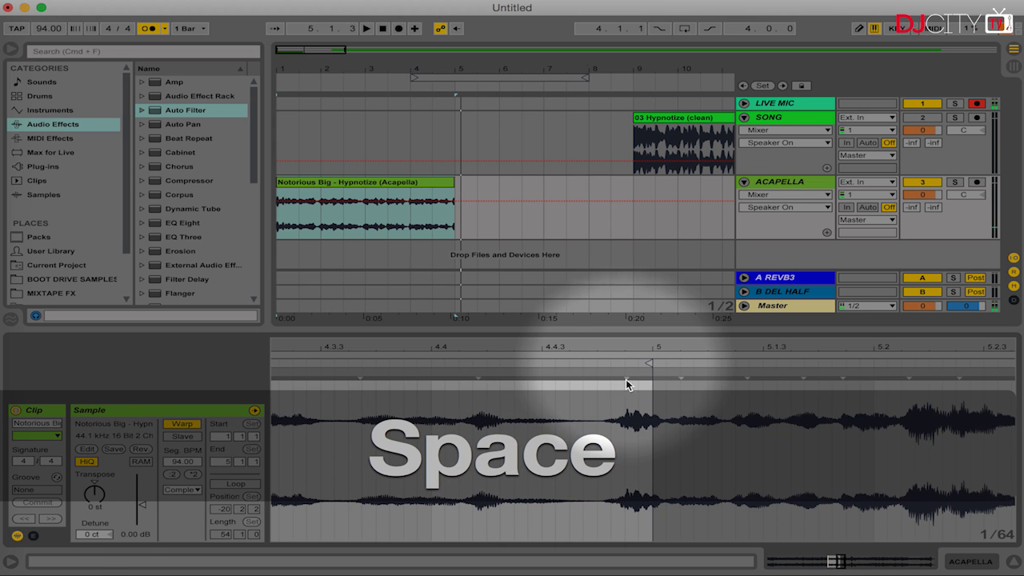
{"action": "left_click", "coordinate": [625, 378]}
{"action": "left_click", "coordinate": [625, 376]}
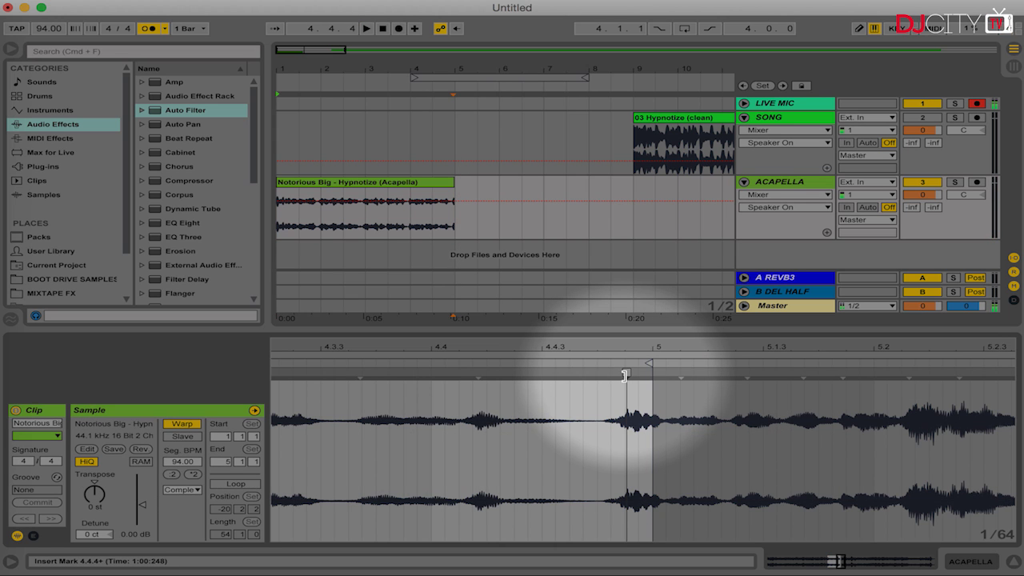
{"action": "left_click_drag", "start_coordinate": [629, 372], "coordinate": [651, 375]}
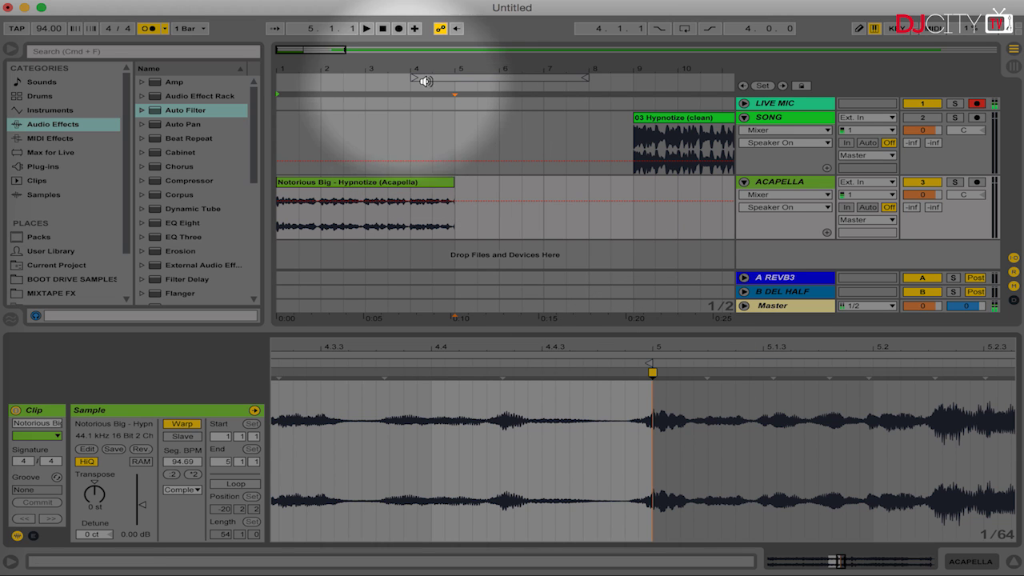
Delete the sliver between 4.4.4 and bar 5 at the end of the acapella clip.
{"action": "left_click_drag", "start_coordinate": [444, 71], "coordinate": [443, 274]}
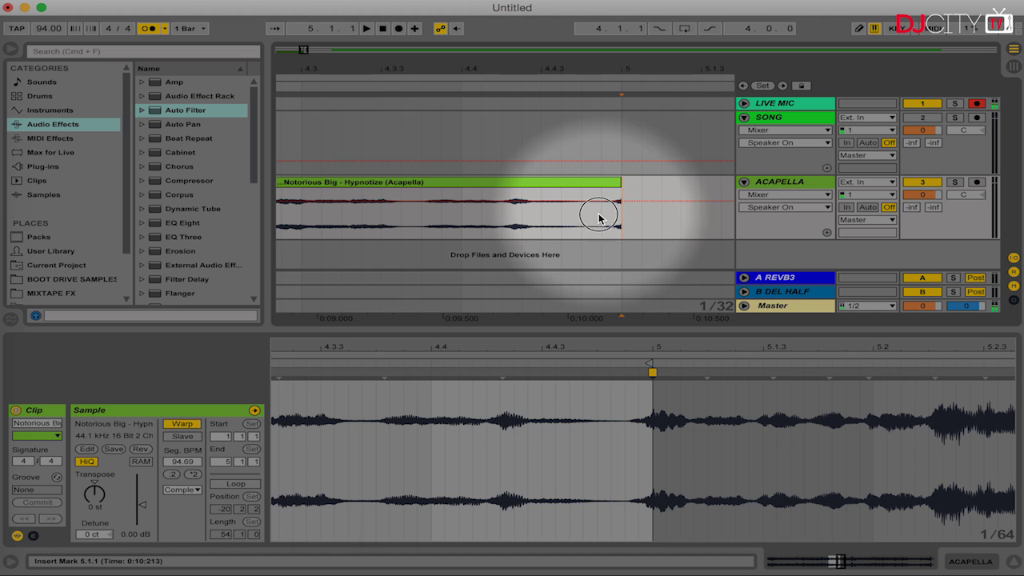
{"action": "left_click_drag", "start_coordinate": [601, 214], "coordinate": [619, 218]}
{"action": "left_click", "coordinate": [600, 217]}
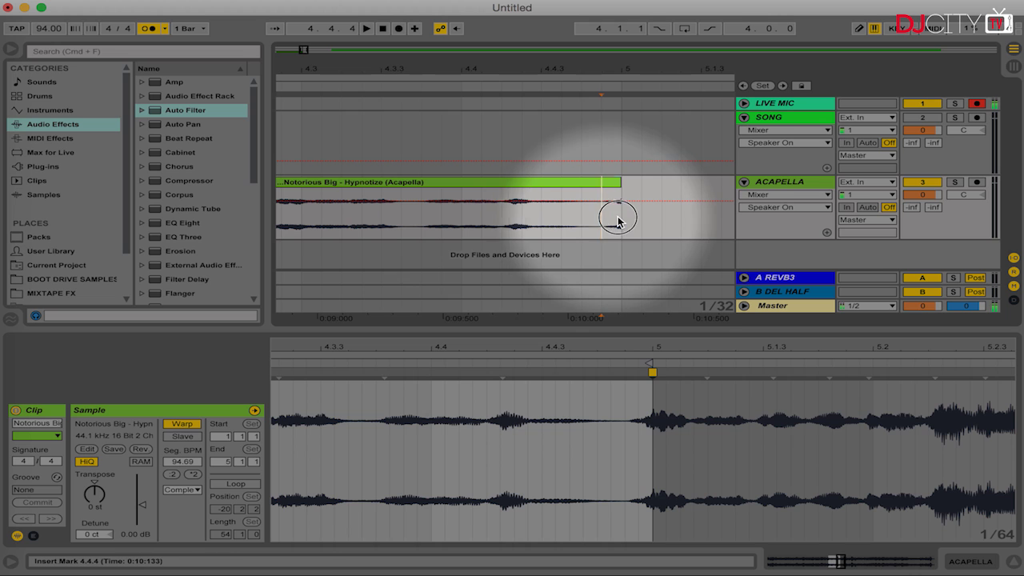
{"action": "left_click_drag", "start_coordinate": [613, 217], "coordinate": [621, 218]}
{"action": "key", "text": "BackSpace"}
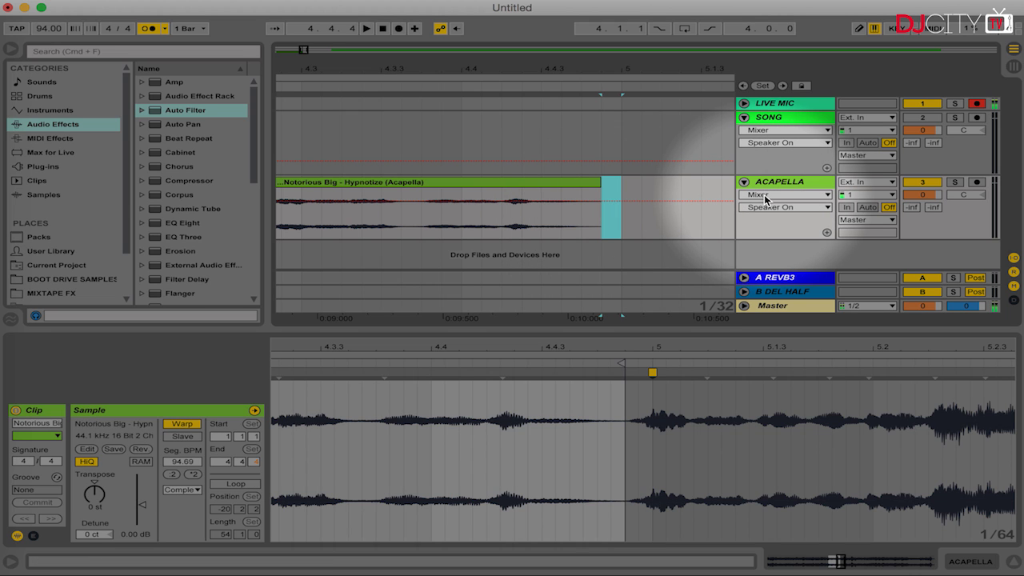
Show Fades on the ACAPELLA track and add a very short fade-out at the end of the clip.
{"action": "left_click", "coordinate": [766, 195]}
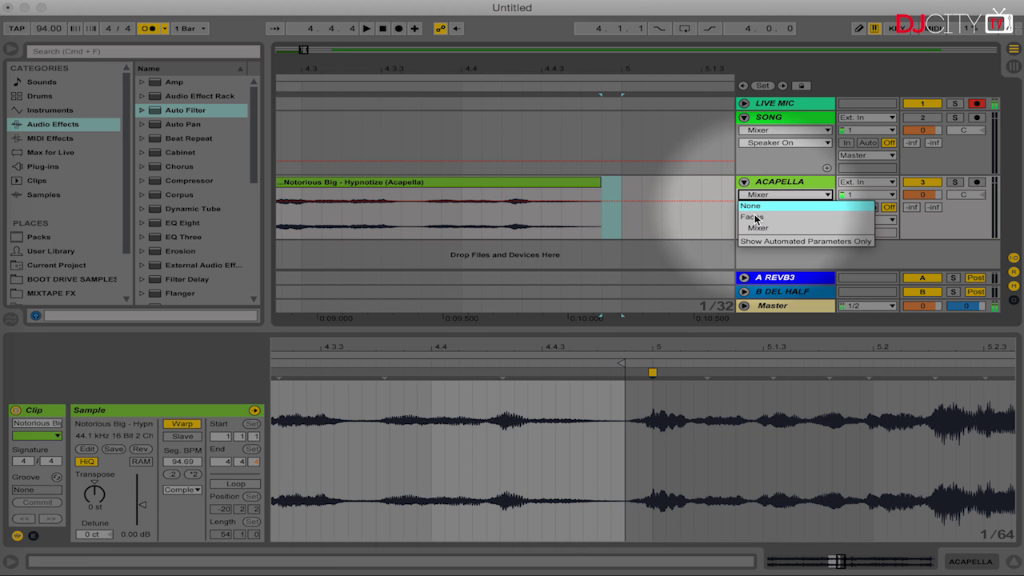
{"action": "left_click", "coordinate": [753, 217]}
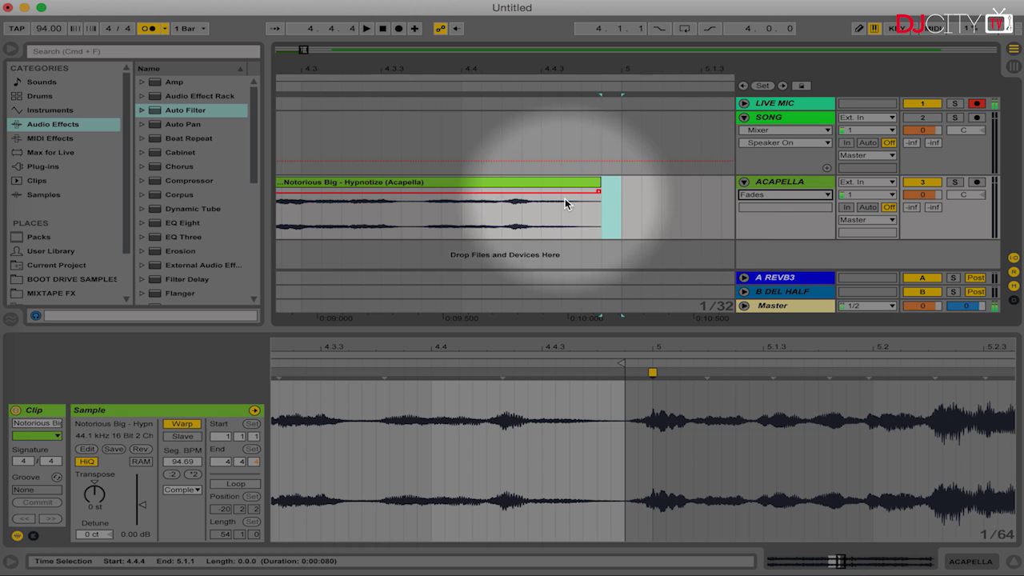
{"action": "left_click_drag", "start_coordinate": [599, 192], "coordinate": [592, 195]}
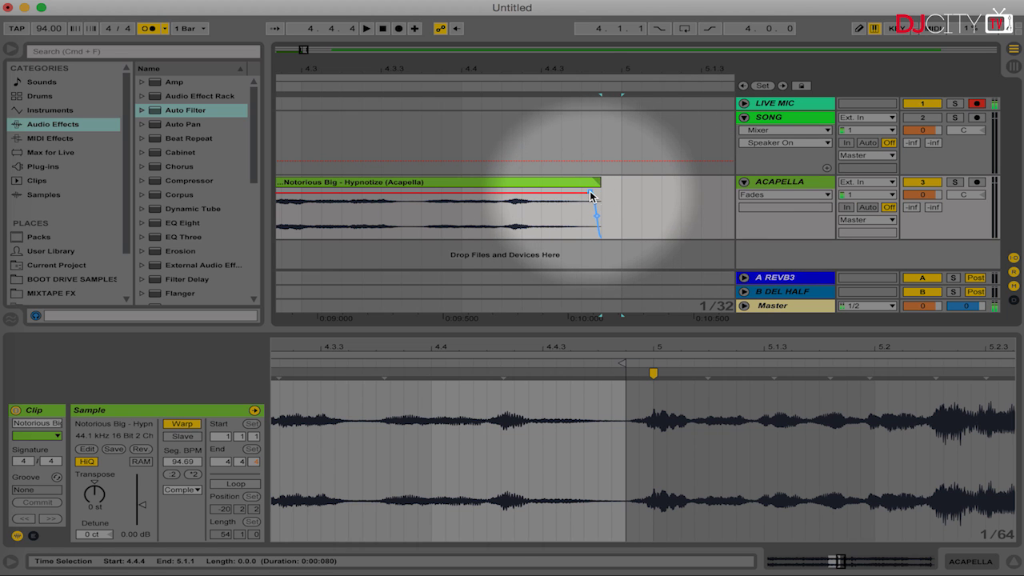
Play the acapella clip from its start into bar 4 to check the warped timing.
{"action": "left_click_drag", "start_coordinate": [540, 68], "coordinate": [539, 6]}
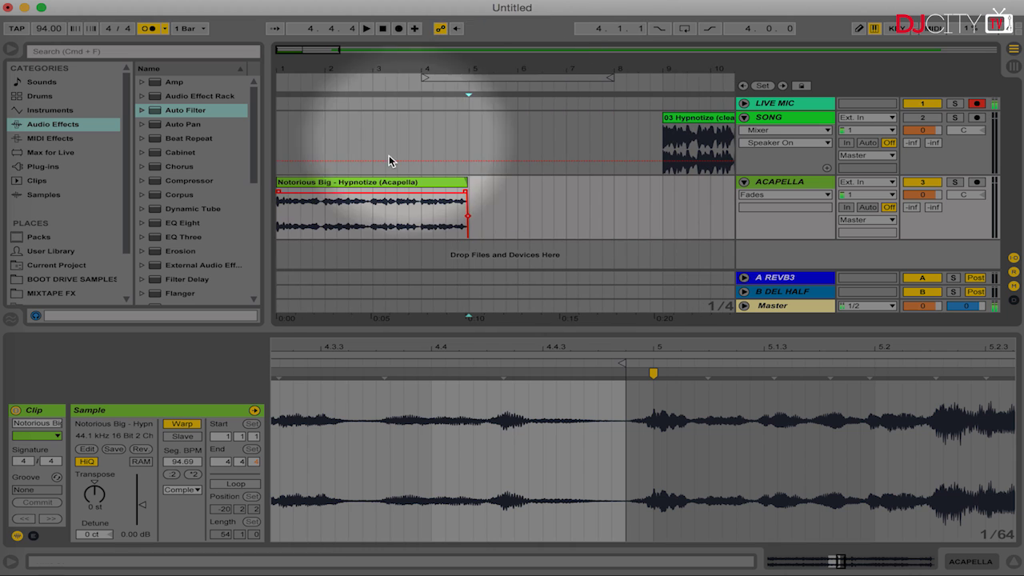
{"action": "left_click", "coordinate": [304, 186]}
{"action": "key", "text": "space"}
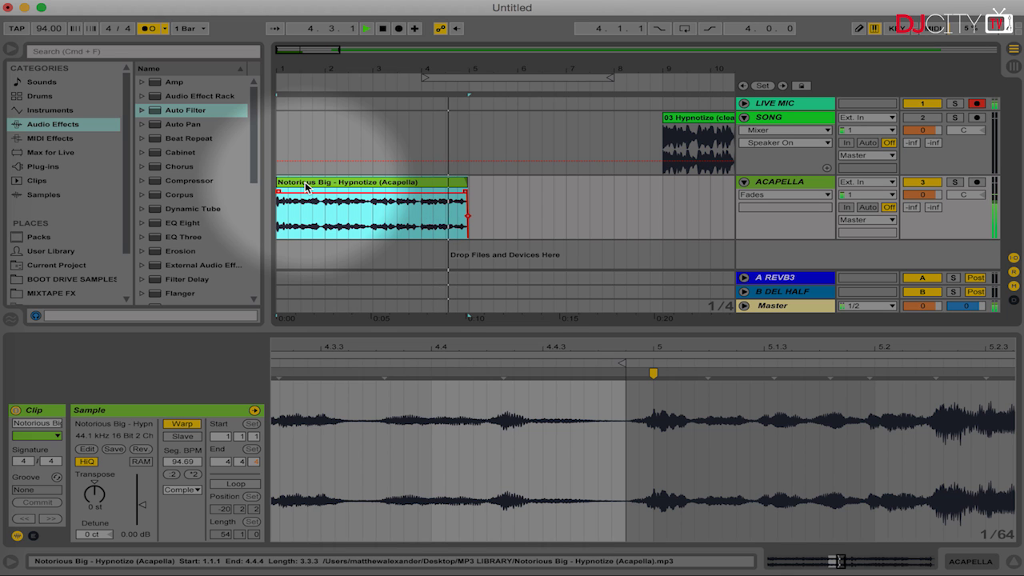
{"action": "key", "text": "space"}
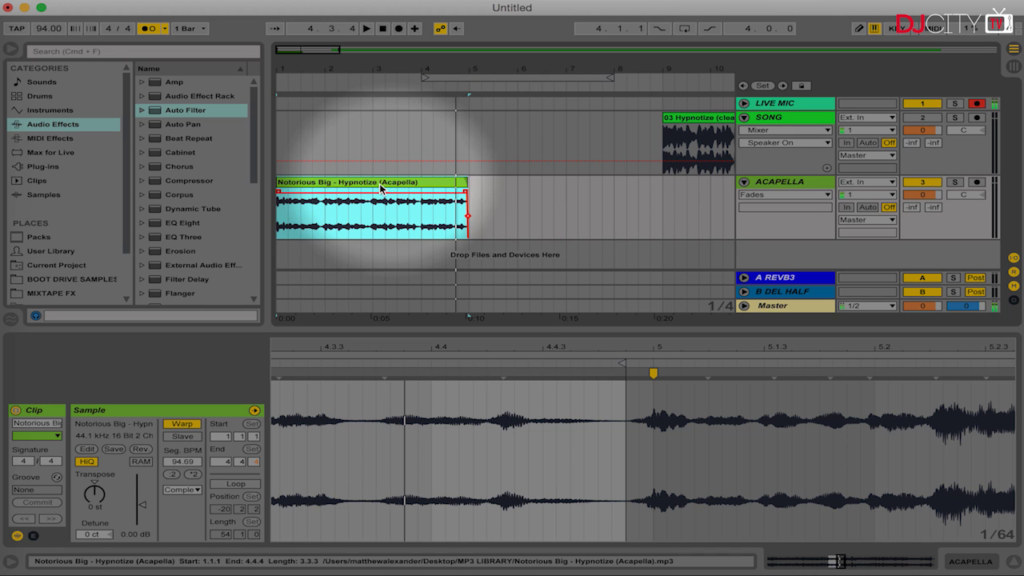
Reactivate the muted SONG track and play the clean version briefly from bar 9.
{"action": "left_click", "coordinate": [664, 141]}
{"action": "key", "text": "space"}
{"action": "key", "text": "space"}
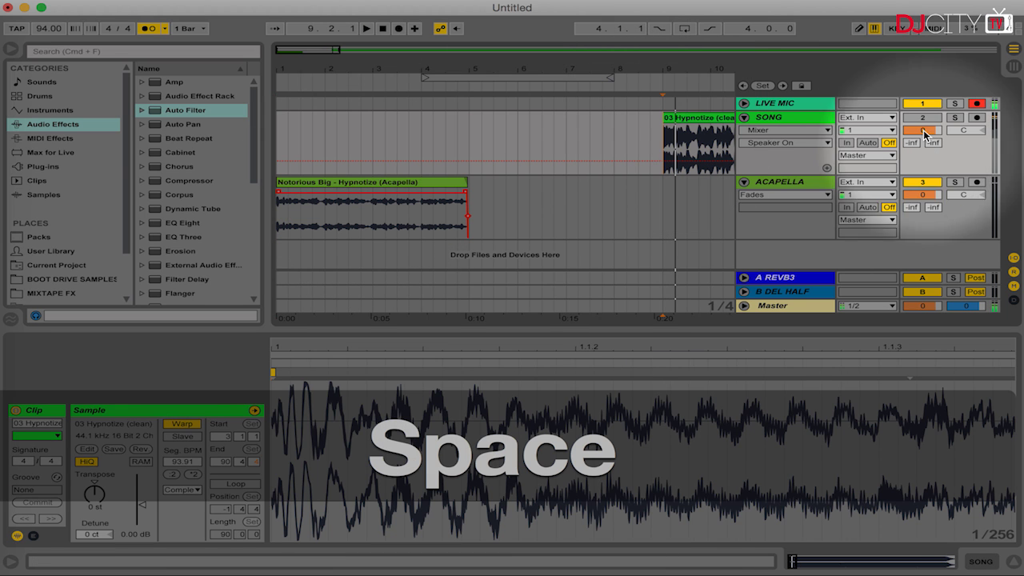
{"action": "left_click", "coordinate": [914, 118]}
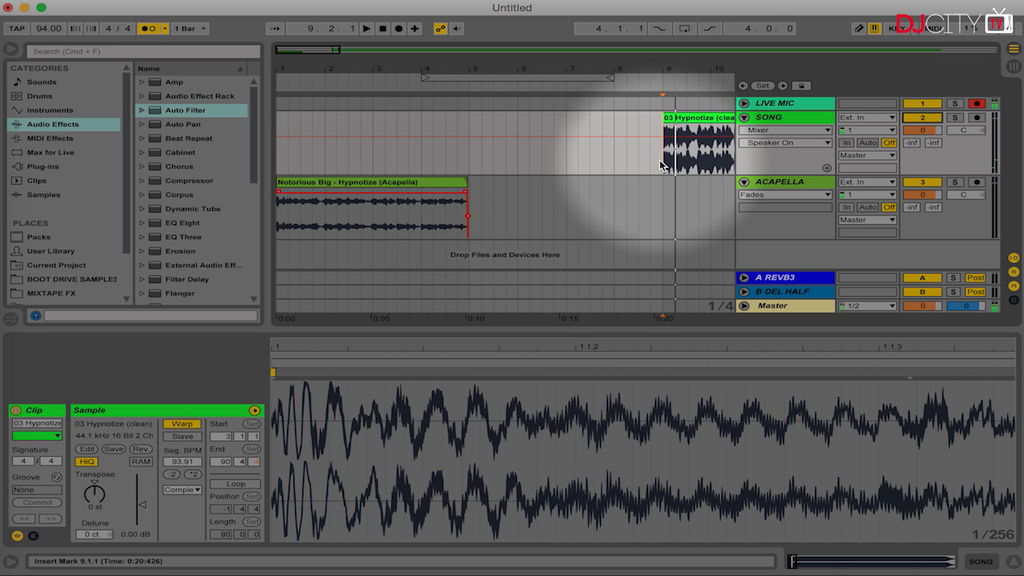
{"action": "key", "text": "space"}
{"action": "key", "text": "space"}
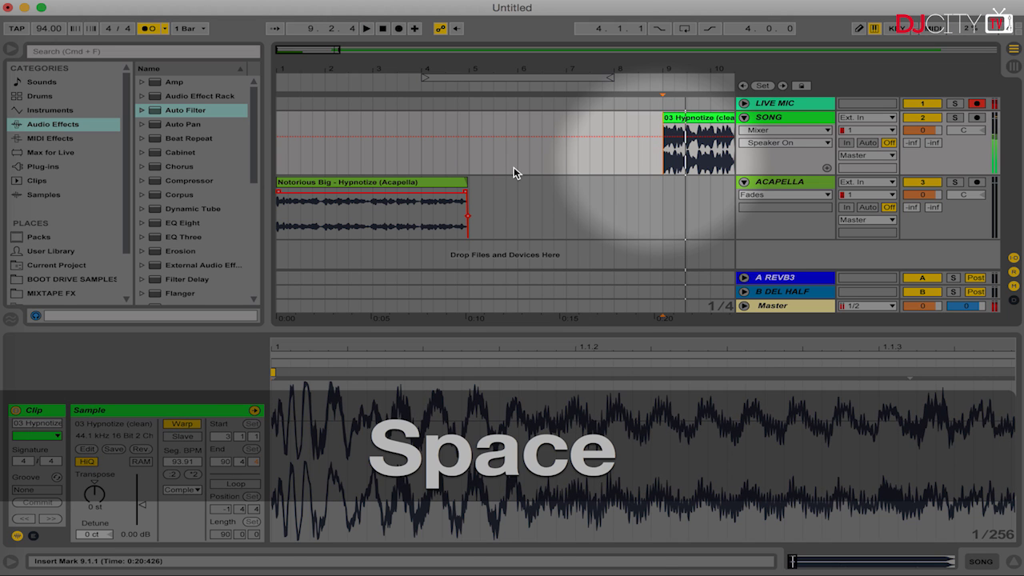
Set the acapella clip's gain to 4 dB.
{"action": "left_click", "coordinate": [420, 198]}
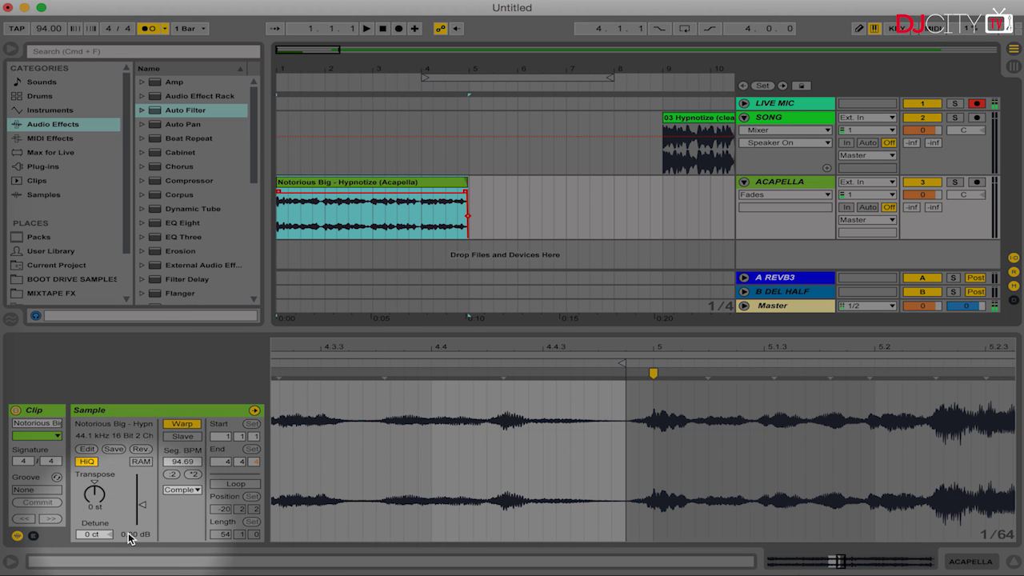
{"action": "type", "text": "4"}
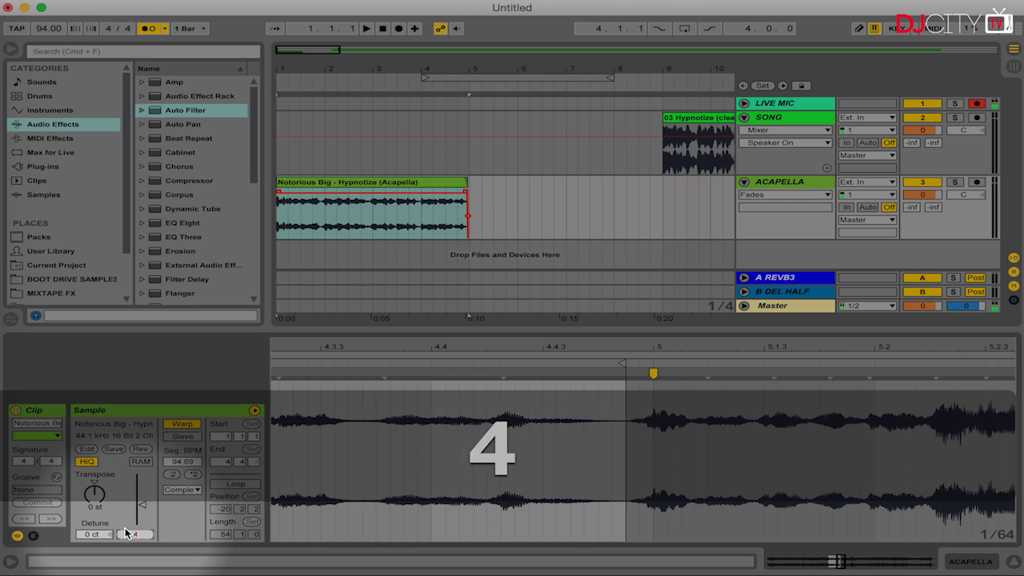
{"action": "key", "text": "Return"}
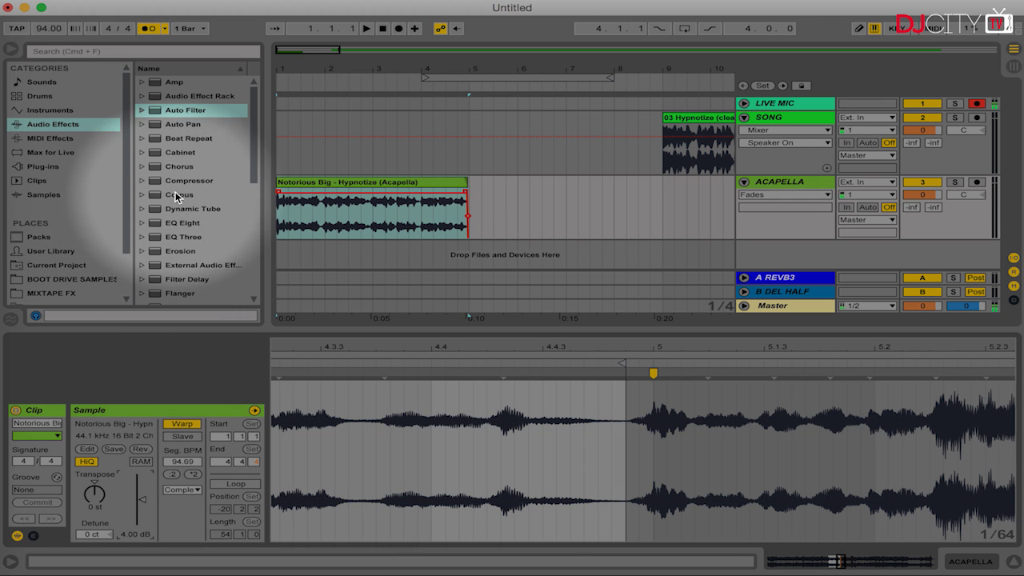
Load the Gentle Squeeze Compressor preset onto the ACAPELLA track.
{"action": "left_click", "coordinate": [317, 185]}
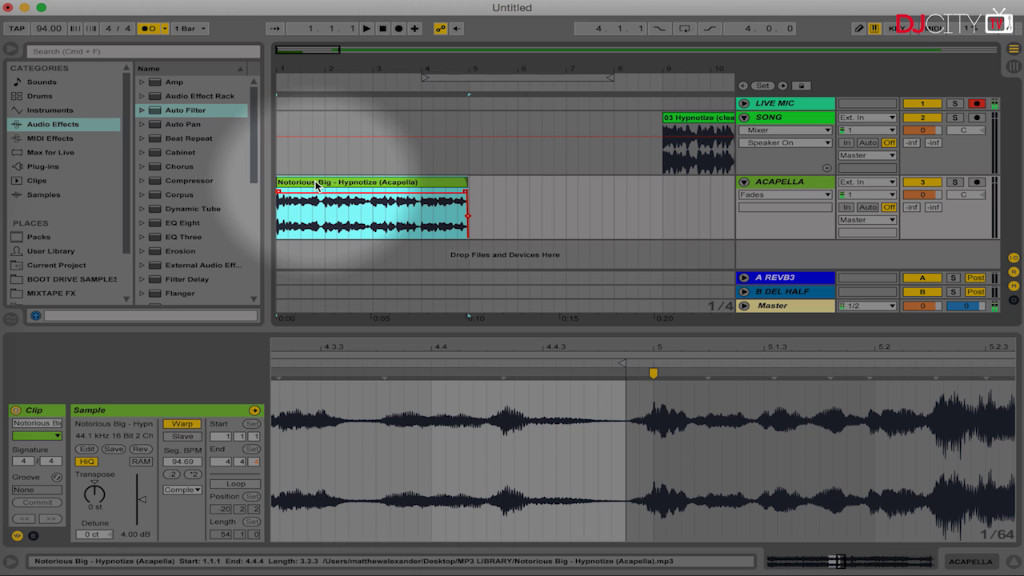
{"action": "left_click", "coordinate": [195, 183]}
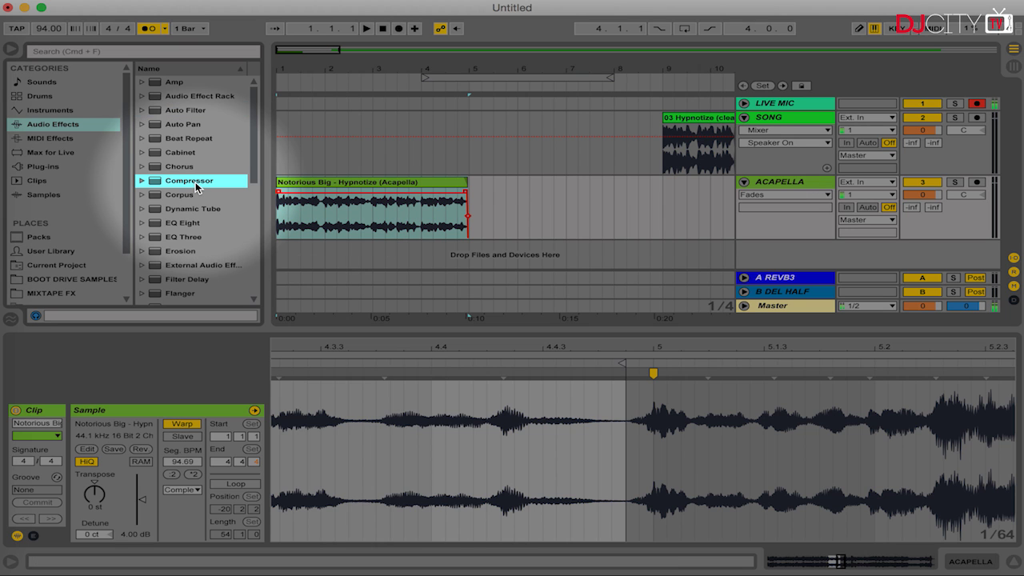
{"action": "key", "text": "Right"}
{"action": "scroll", "coordinate": [195, 205], "scroll_direction": "down", "scroll_amount": 5}
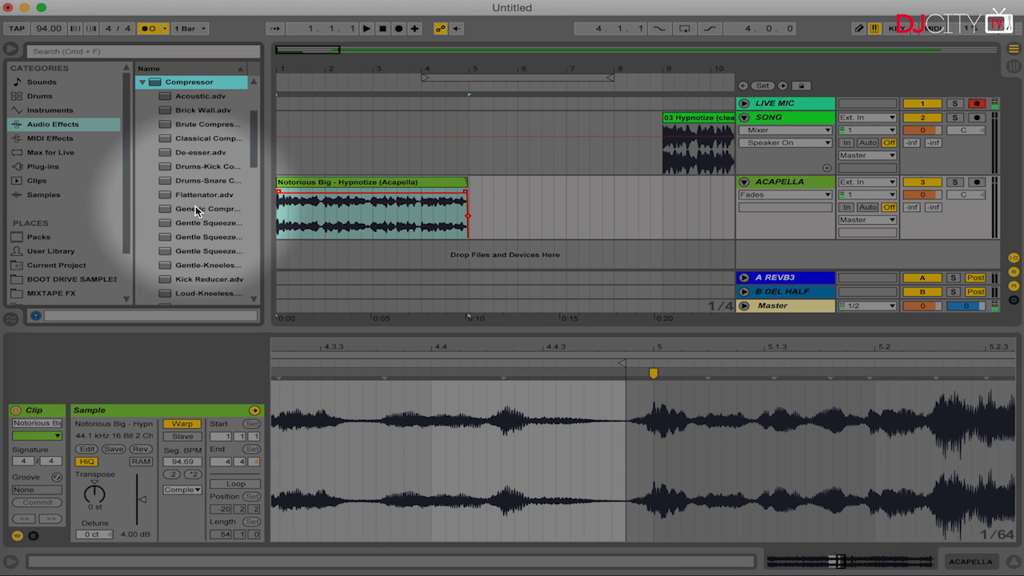
{"action": "double_click", "coordinate": [183, 194]}
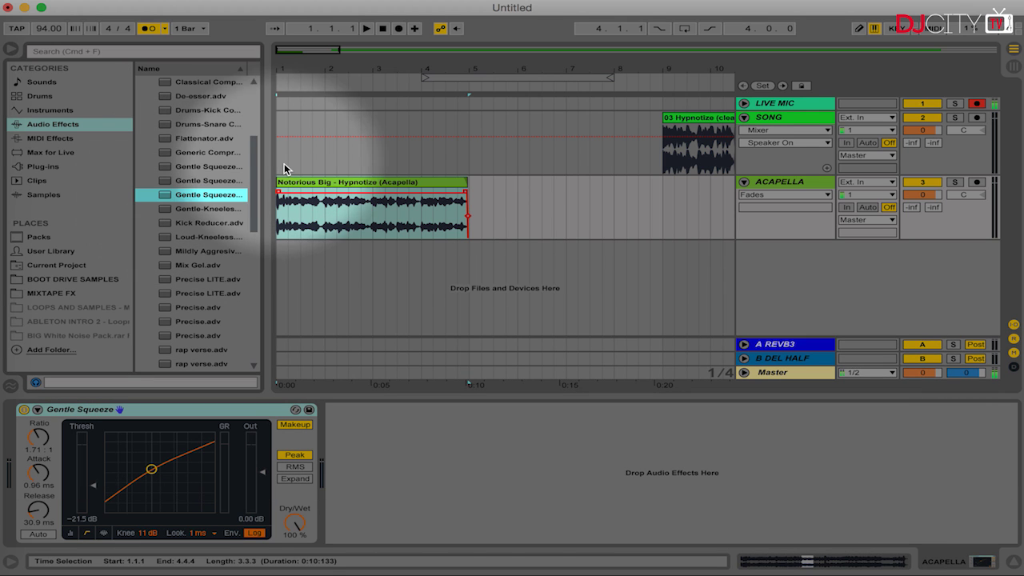
Play the first bar of the acapella clip to hear its level with the compressor.
{"action": "left_click", "coordinate": [288, 192]}
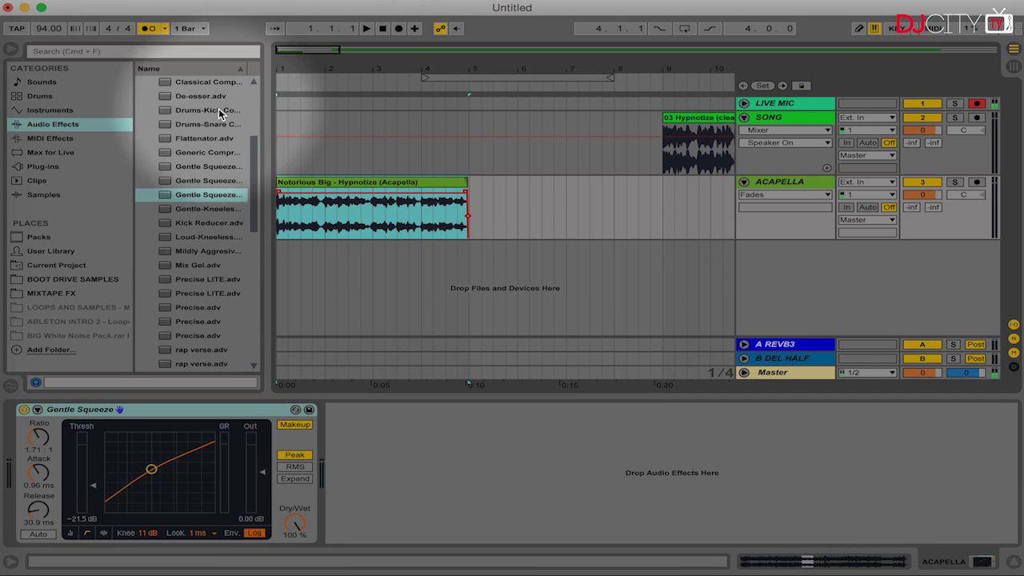
{"action": "scroll", "coordinate": [208, 108], "scroll_direction": "up", "scroll_amount": 5}
{"action": "left_click", "coordinate": [185, 109]}
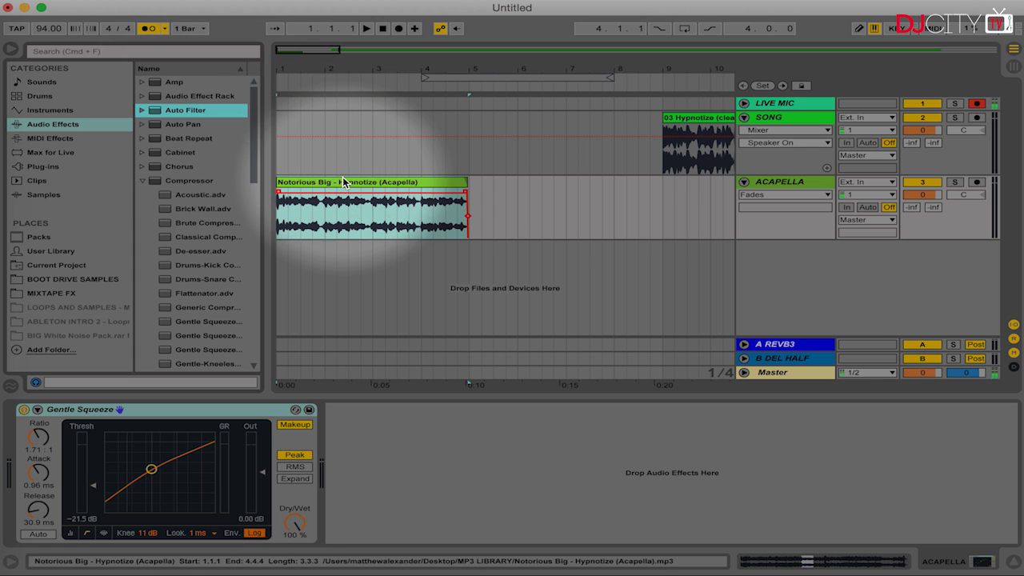
{"action": "left_click", "coordinate": [346, 183]}
{"action": "key", "text": "space"}
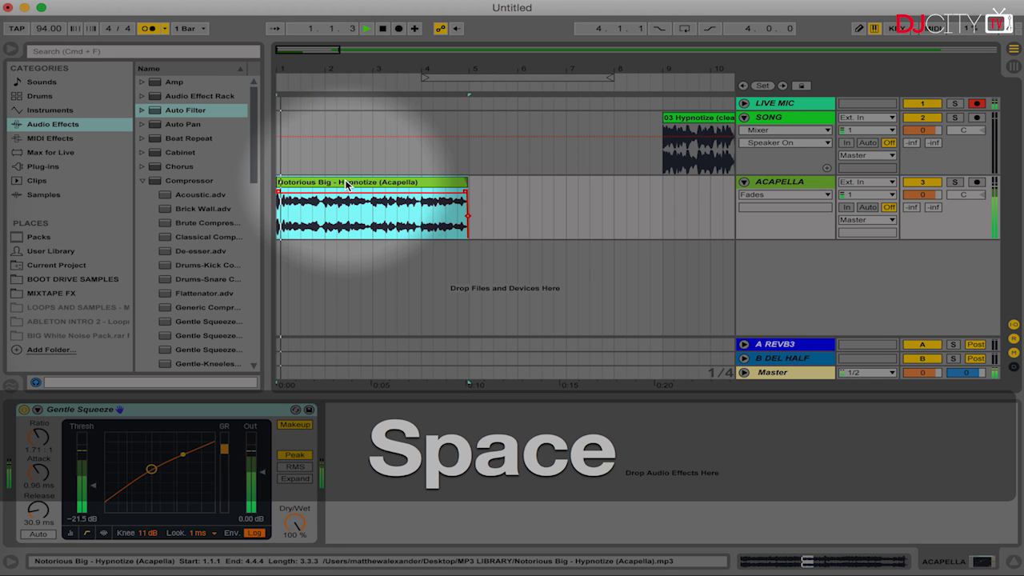
{"action": "key", "text": "space"}
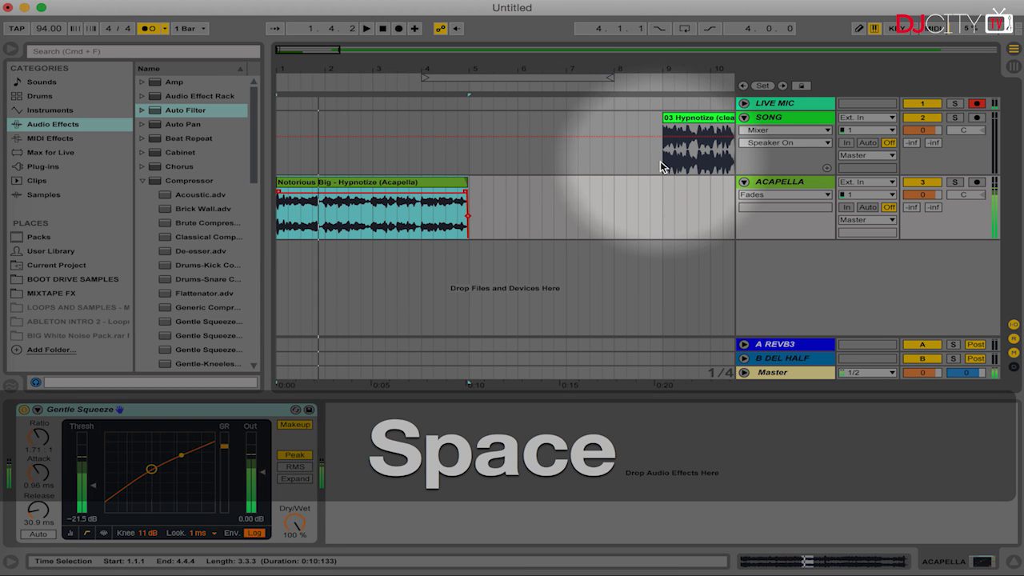
{"action": "left_click", "coordinate": [660, 160]}
{"action": "left_click", "coordinate": [347, 183]}
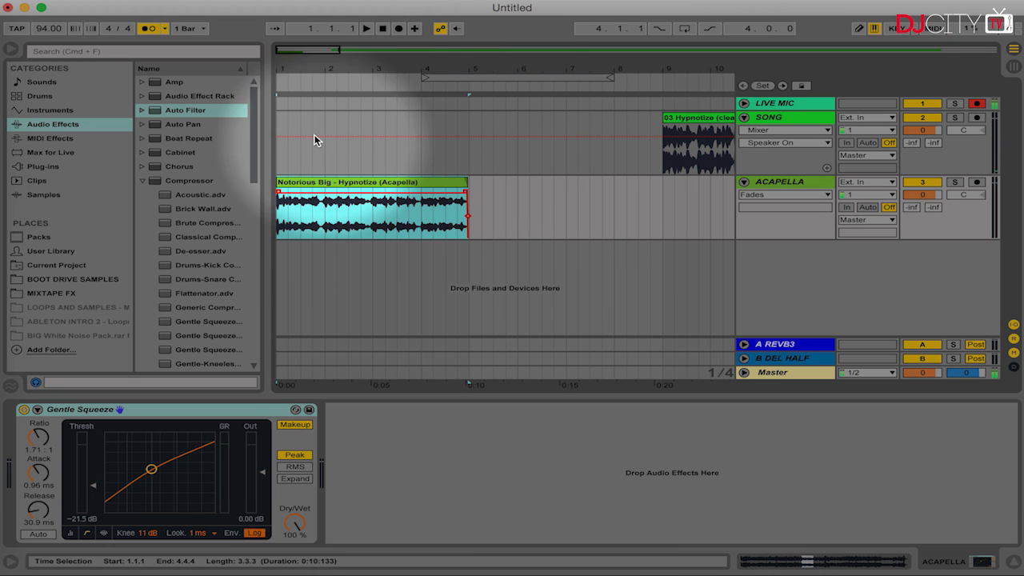
Select the full four bars from bar 1 to bar 5 on the ACAPELLA track and duplicate them to fill bars 5 to 9.
{"action": "left_click_drag", "start_coordinate": [399, 72], "coordinate": [398, 132]}
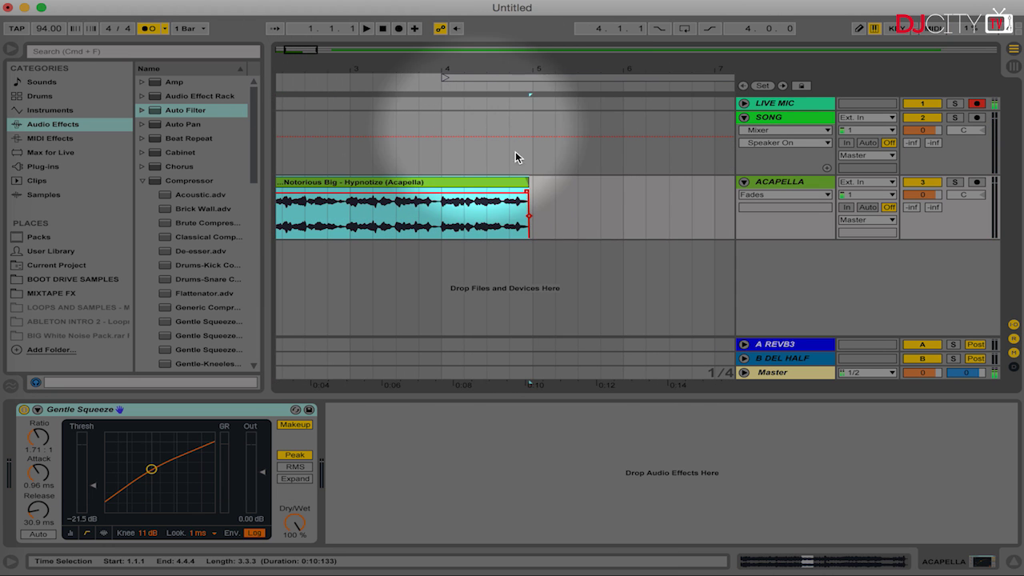
{"action": "left_click_drag", "start_coordinate": [531, 69], "coordinate": [526, 229]}
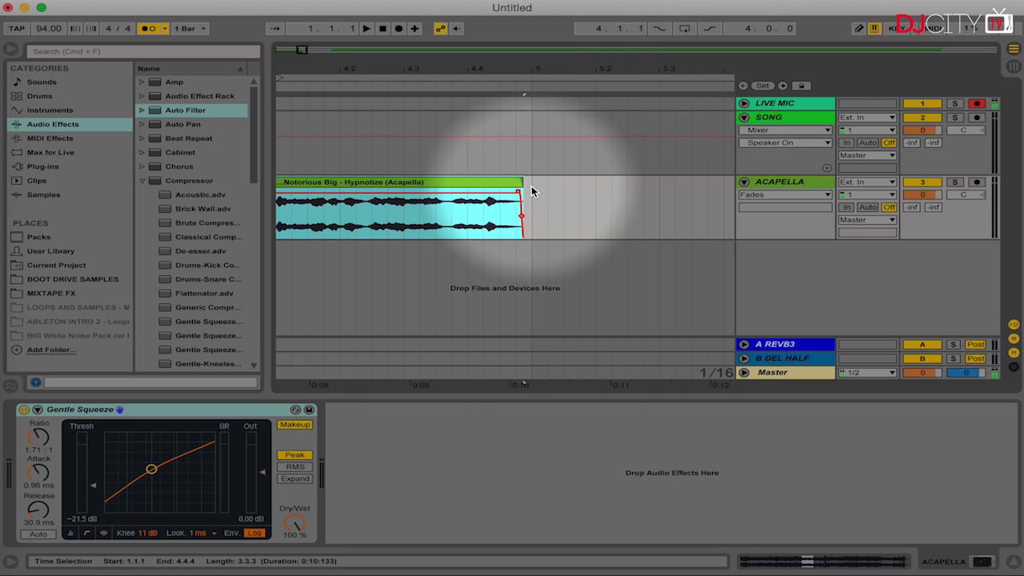
{"action": "left_click", "coordinate": [532, 186]}
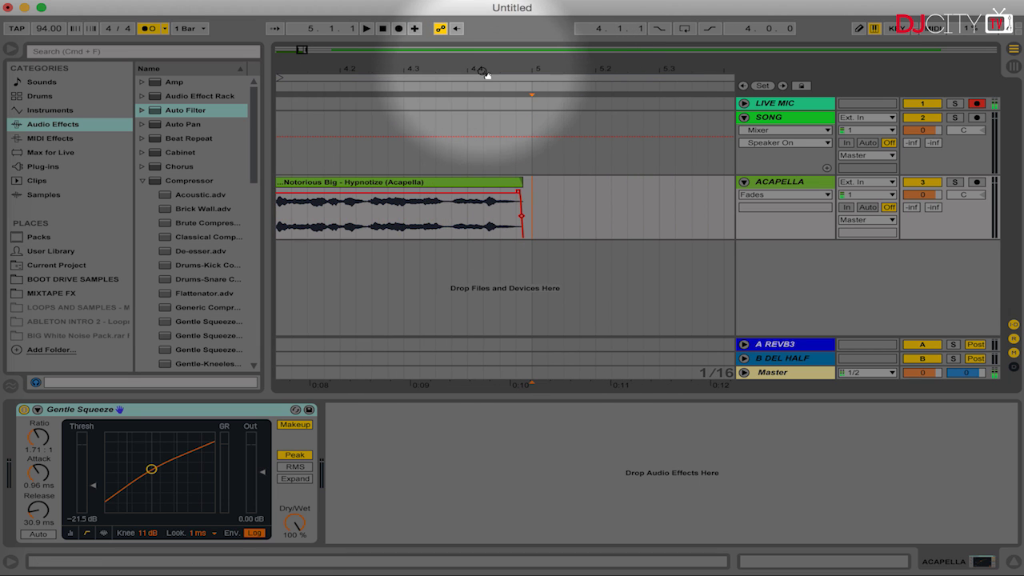
{"action": "mouse_move", "coordinate": [483, 70]}
{"action": "left_mouse_down"}
{"action": "mouse_move", "coordinate": [483, 45]}
{"action": "mouse_move", "coordinate": [509, 43]}
{"action": "mouse_move", "coordinate": [491, 34]}
{"action": "left_mouse_up"}
{"action": "left_click_drag", "start_coordinate": [325, 212], "coordinate": [233, 217], "text": "shift"}
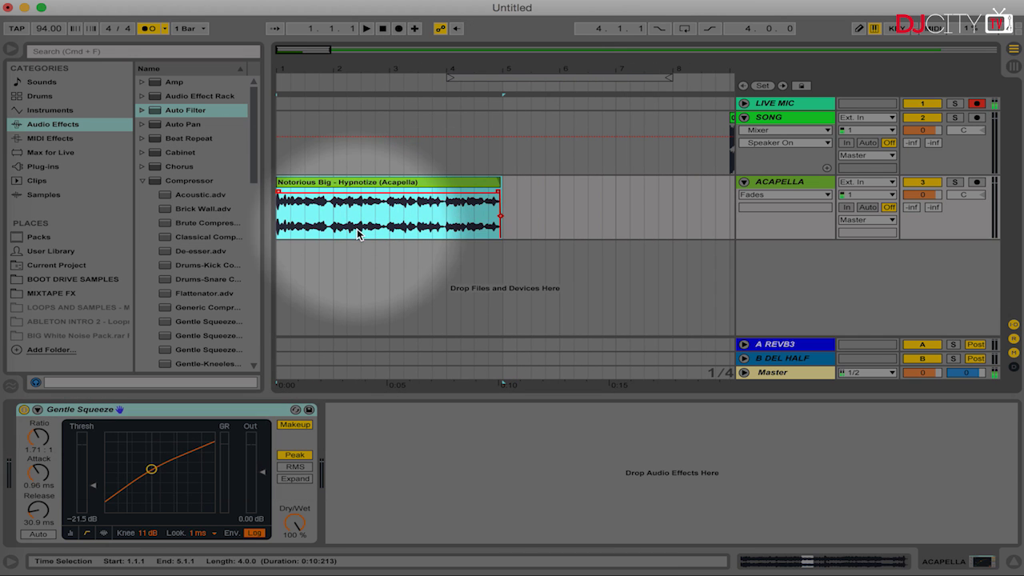
{"action": "scroll", "coordinate": [359, 232], "scroll_direction": "right", "scroll_amount": 2}
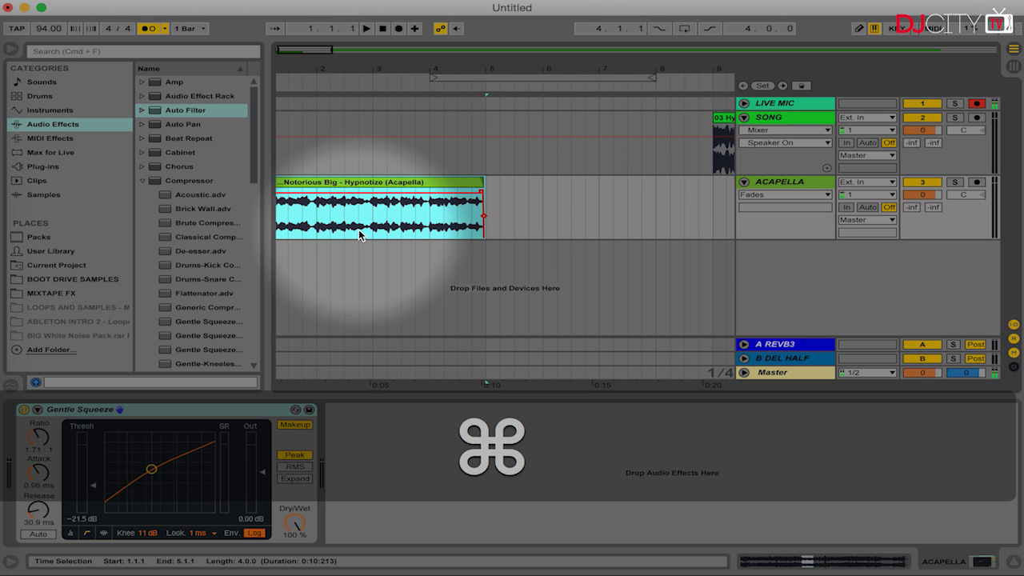
{"action": "key", "text": "super+d"}
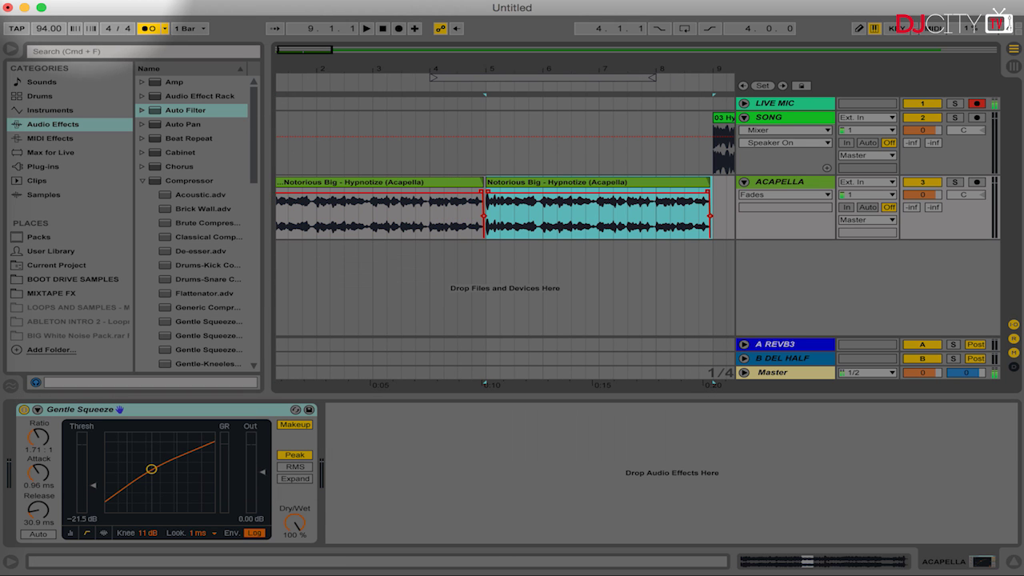
{"action": "left_click", "coordinate": [84, 1]}
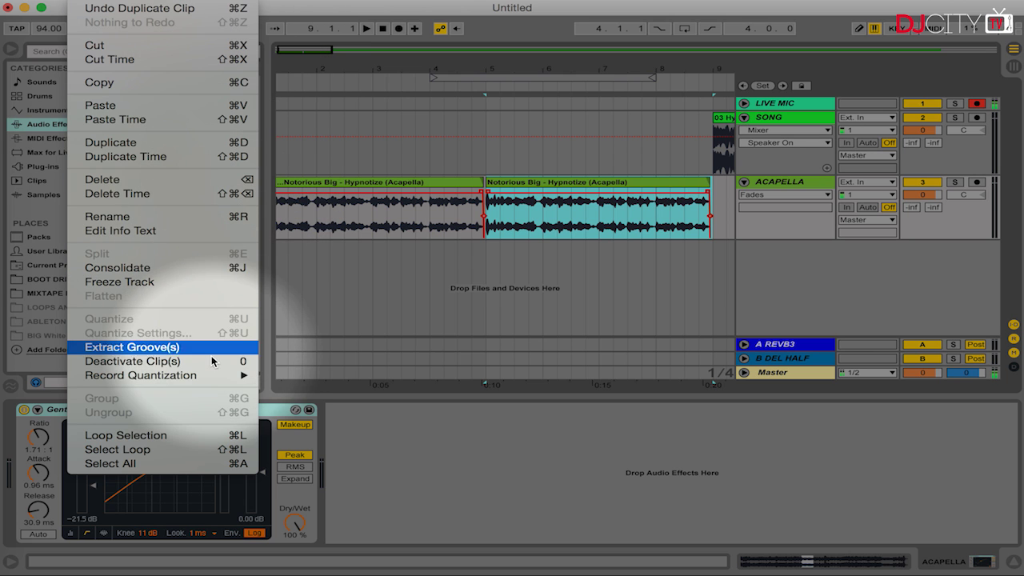
Play from bar 8 to hear the acapella lead into the Hypnotize (clean) clip at bar 9.
{"action": "left_click", "coordinate": [83, 2]}
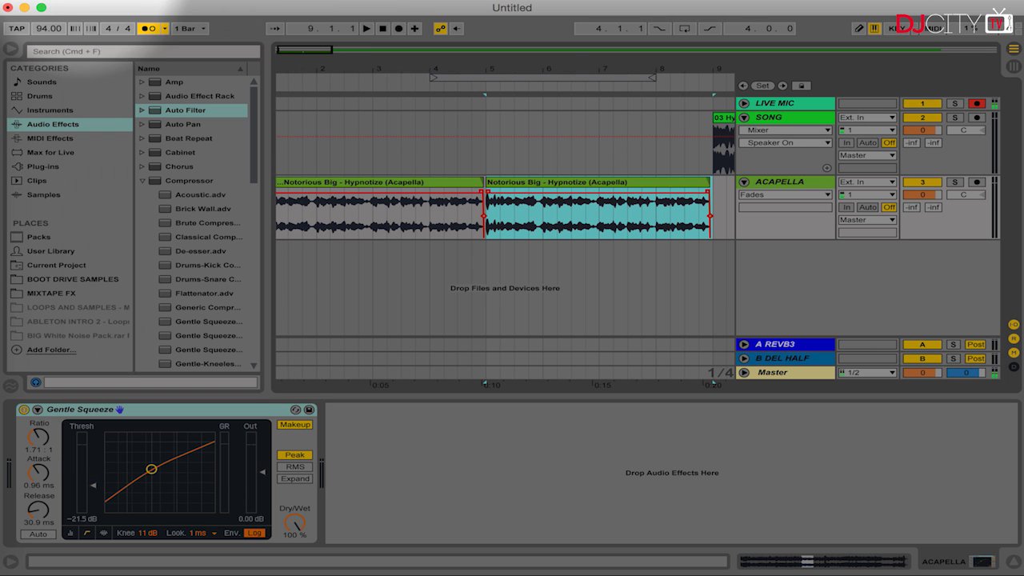
{"action": "scroll", "coordinate": [622, 167], "scroll_direction": "right", "scroll_amount": 2}
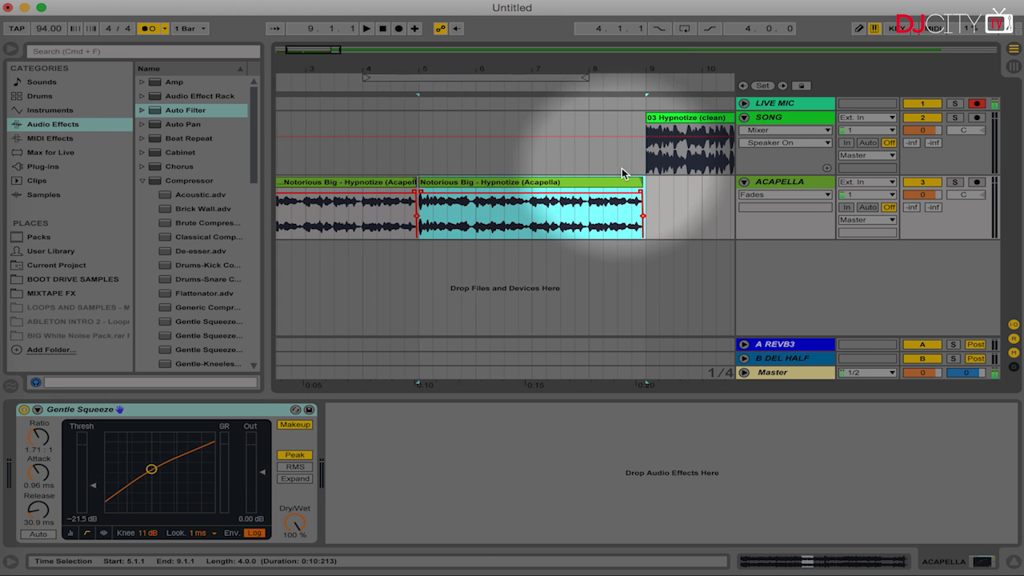
{"action": "left_click", "coordinate": [585, 150]}
{"action": "key", "text": "space"}
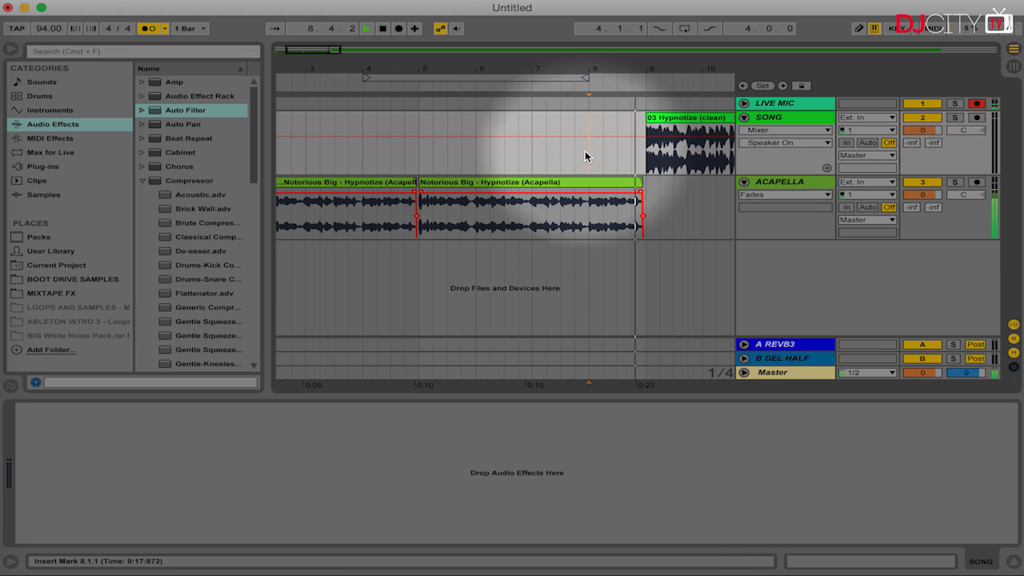
{"action": "key", "text": "space"}
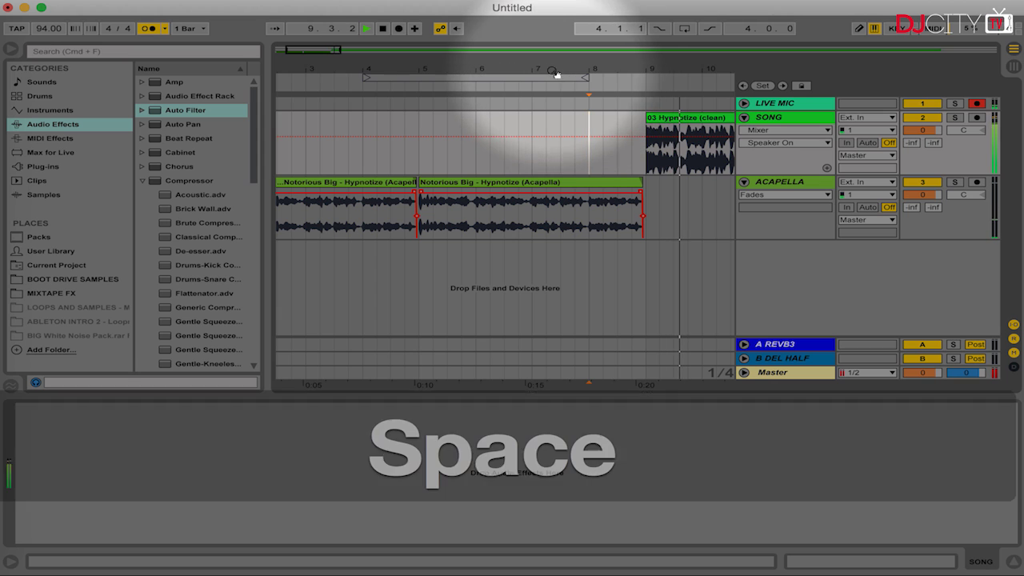
{"action": "left_click_drag", "start_coordinate": [556, 71], "coordinate": [555, 44]}
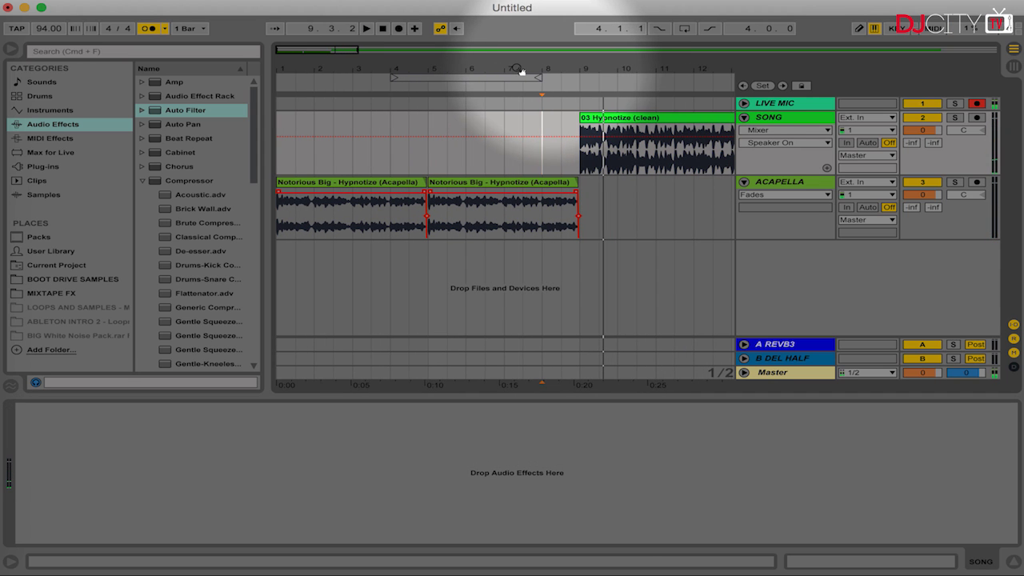
Examine the reverb on the A REVB3 return track and the Auto Filter and Simple Delay on the B DEL HALF return track.
{"action": "left_click", "coordinate": [451, 186]}
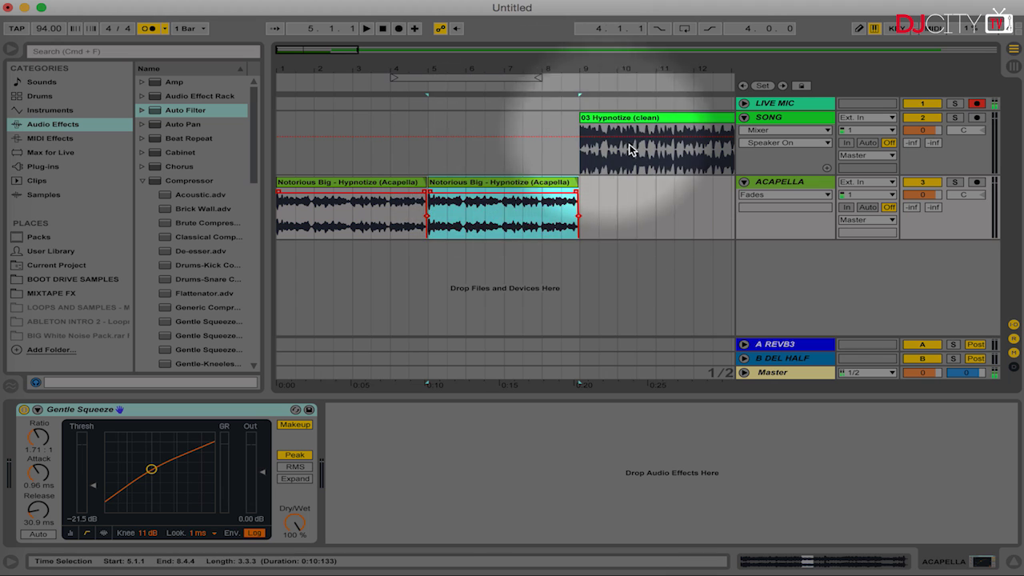
{"action": "left_click", "coordinate": [499, 186]}
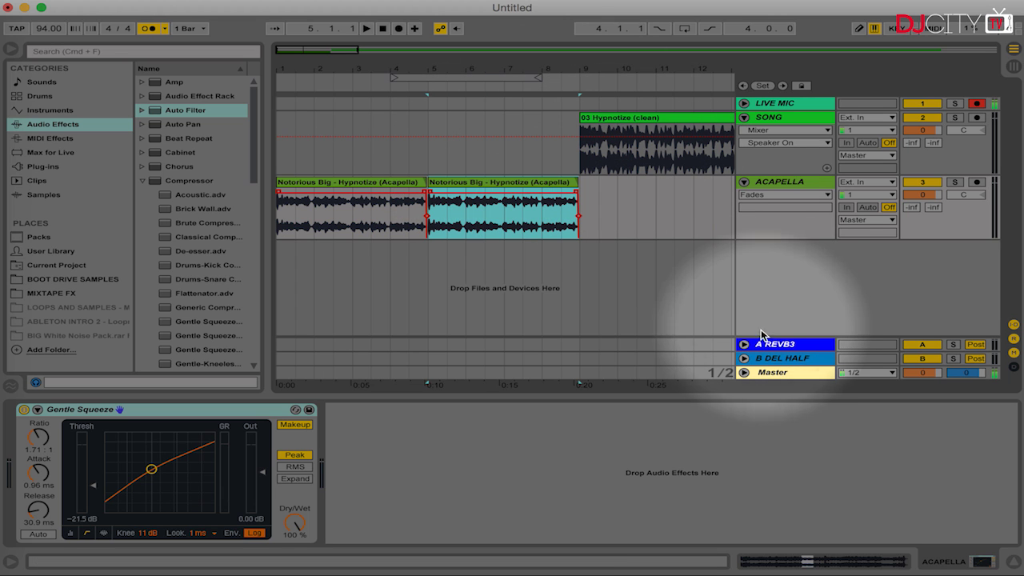
{"action": "left_click", "coordinate": [772, 345]}
{"action": "left_click", "coordinate": [768, 360]}
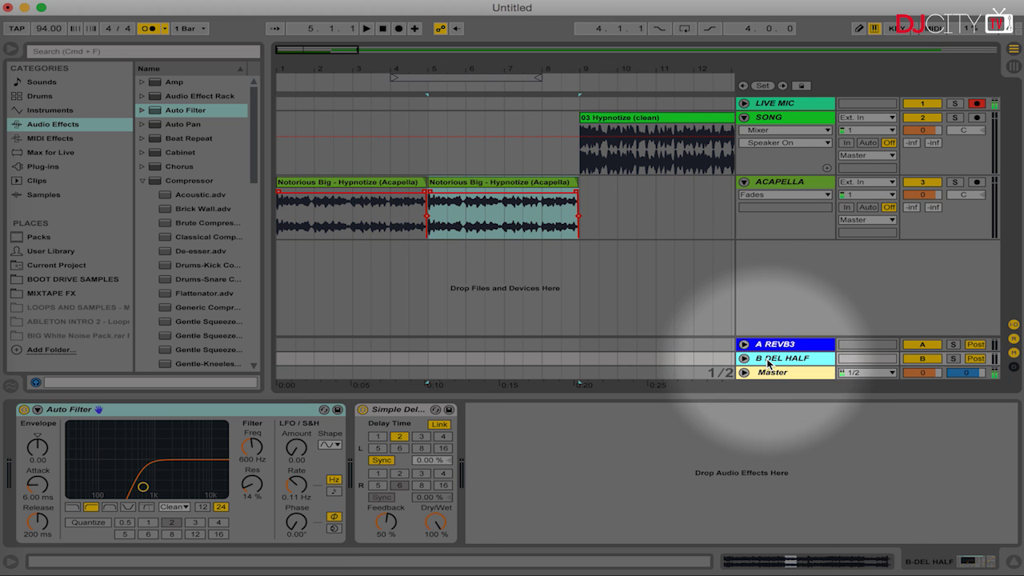
{"action": "left_click", "coordinate": [772, 346]}
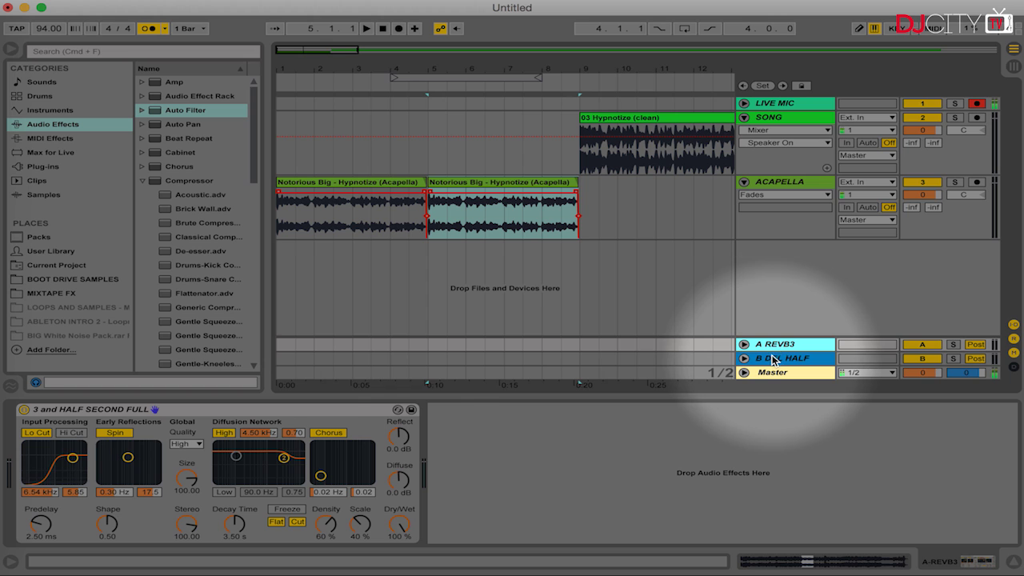
{"action": "left_click", "coordinate": [775, 347]}
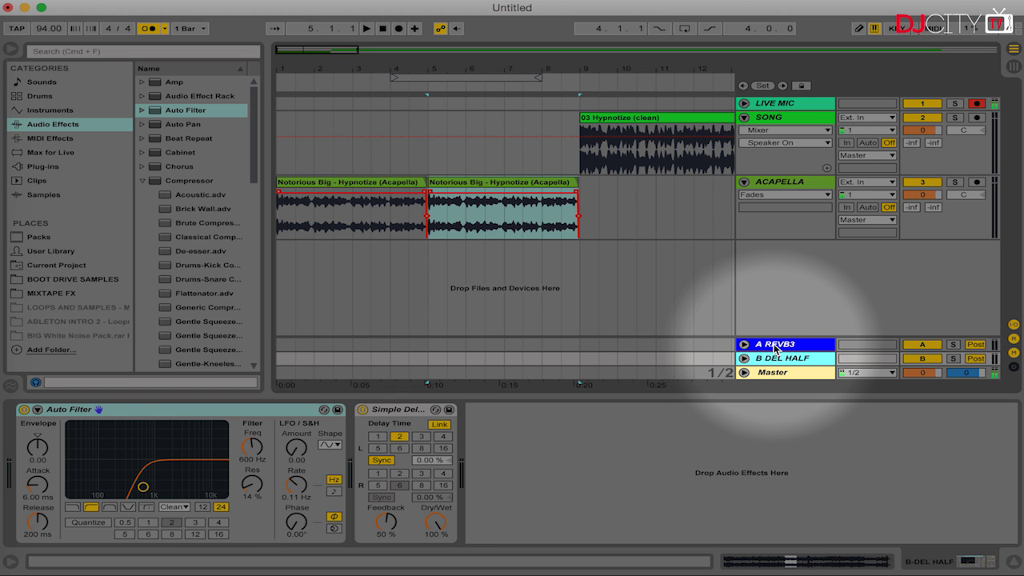
{"action": "left_click", "coordinate": [774, 347]}
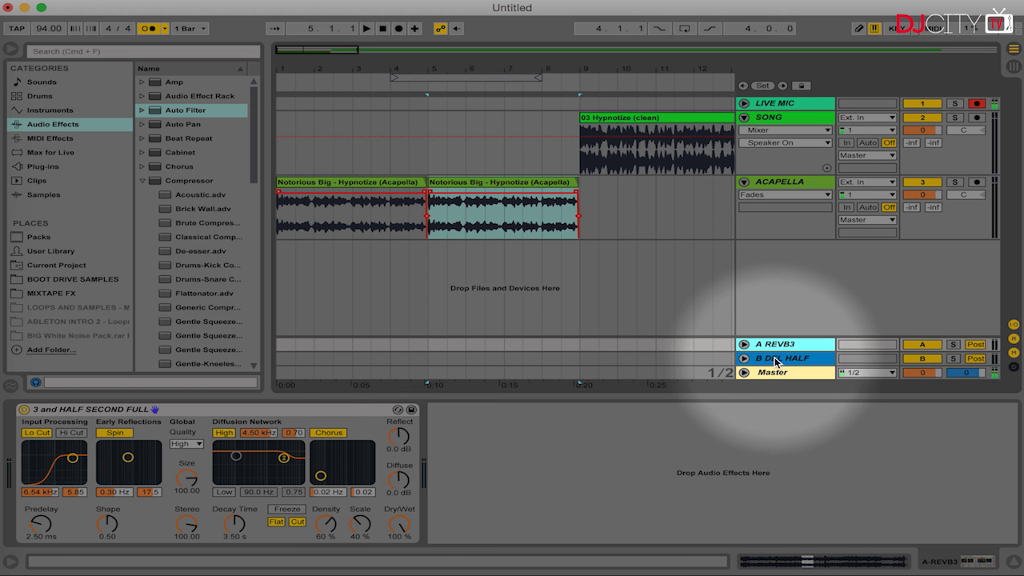
{"action": "left_click", "coordinate": [775, 357]}
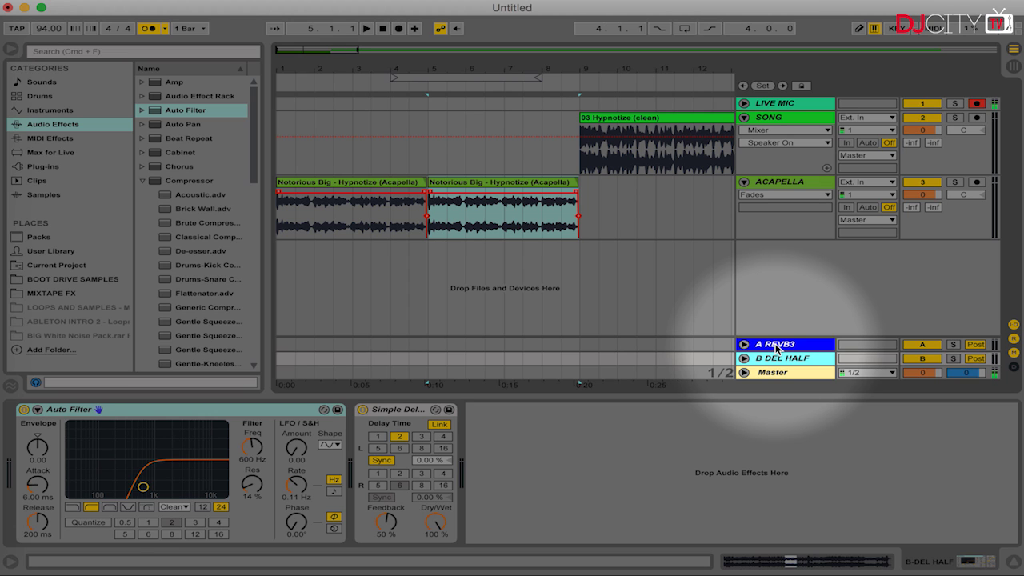
{"action": "left_click", "coordinate": [480, 187]}
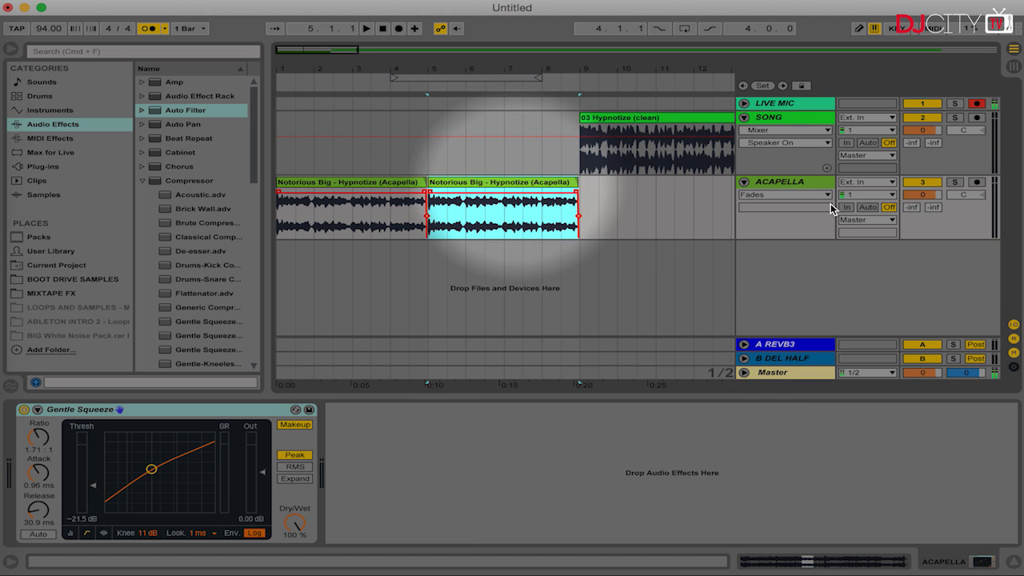
{"action": "left_click", "coordinate": [775, 343]}
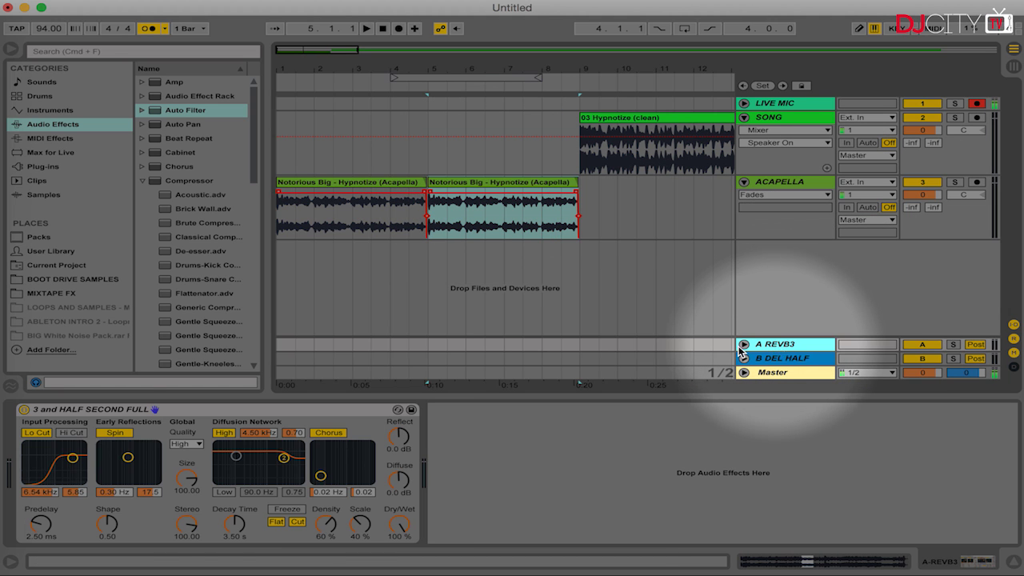
{"action": "left_click", "coordinate": [92, 413]}
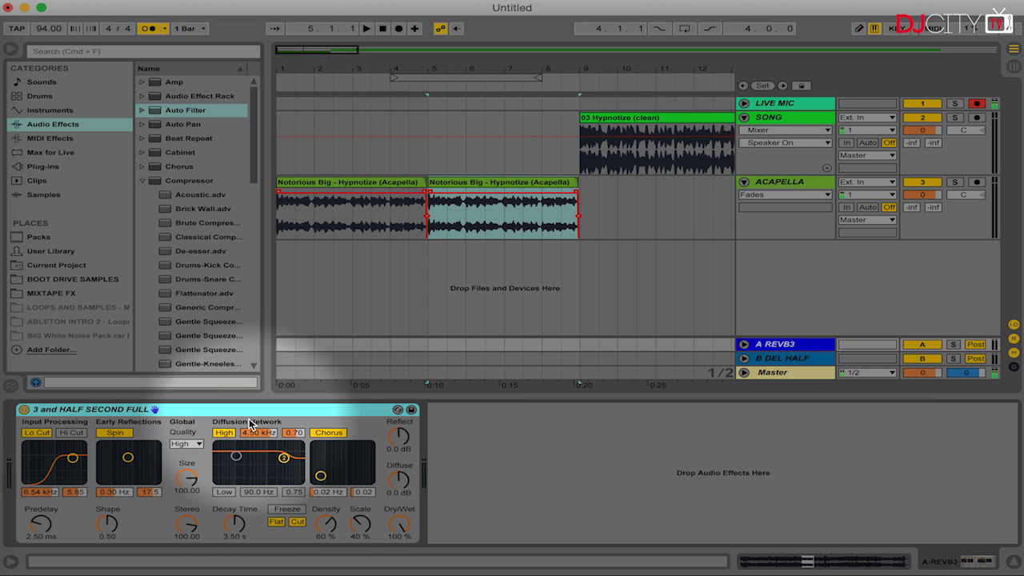
Raise the ACAPELLA track's sends to about -33 dB for A REVB3 and about -35 dB for B DEL HALF.
{"action": "left_click", "coordinate": [909, 208]}
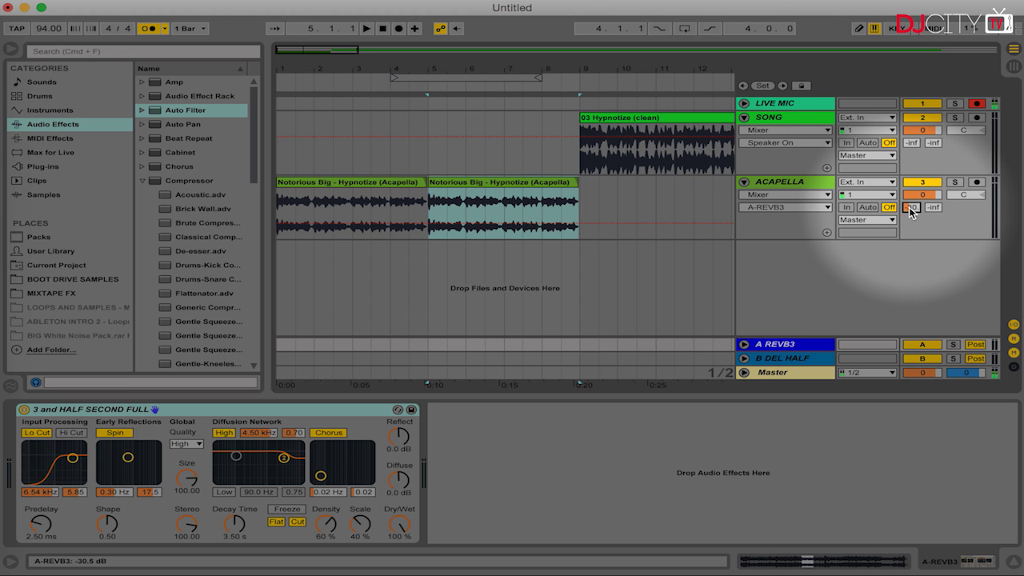
{"action": "left_click_drag", "start_coordinate": [911, 210], "coordinate": [912, 206]}
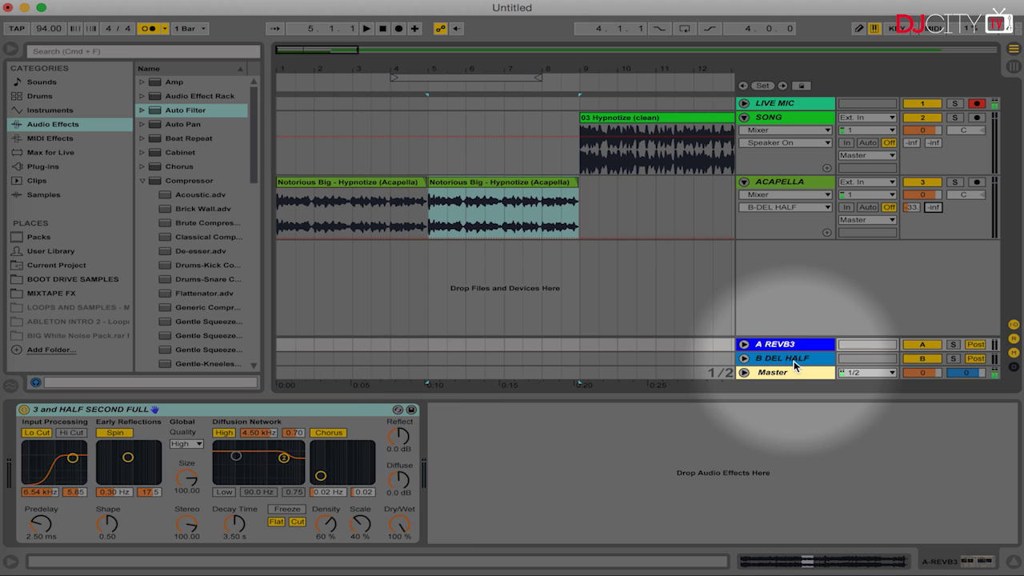
{"action": "left_click", "coordinate": [793, 361]}
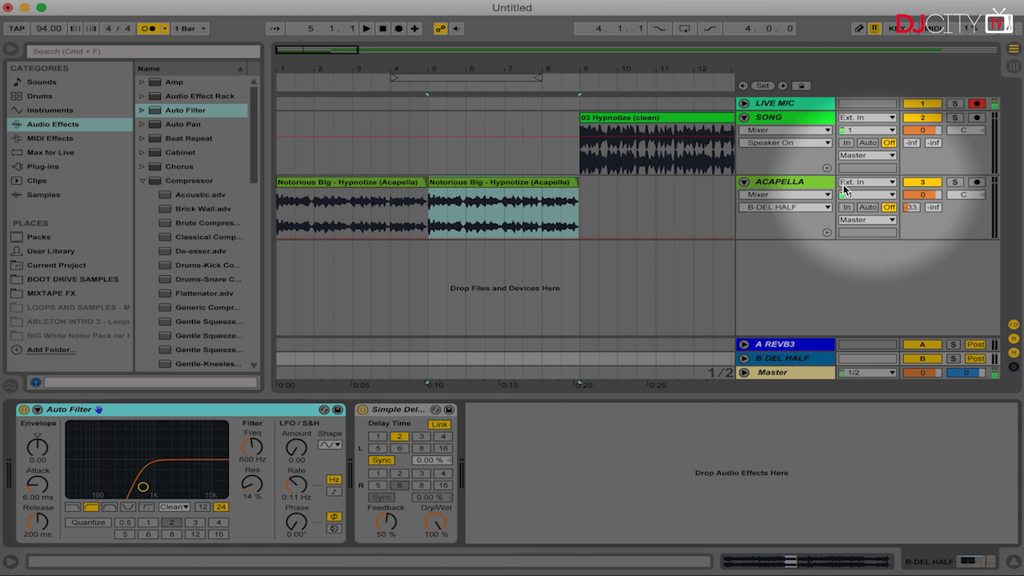
{"action": "left_click", "coordinate": [930, 208]}
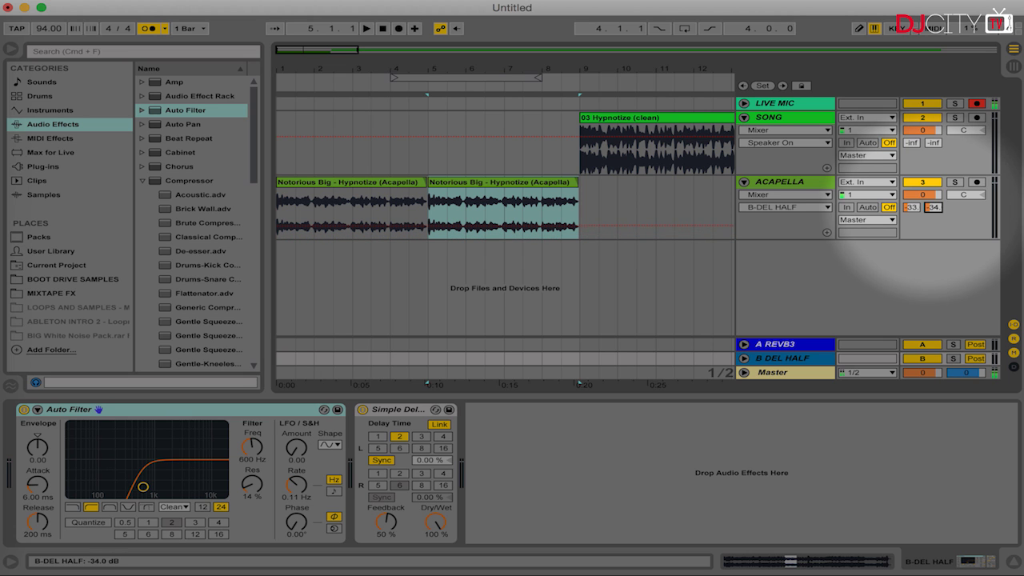
Play the second acapella clip from bar 5 several times to hear the reverb and delay, and lower the system volume.
{"action": "left_click", "coordinate": [455, 183]}
{"action": "key", "text": "space"}
{"action": "key", "text": "space"}
{"action": "key", "text": "space"}
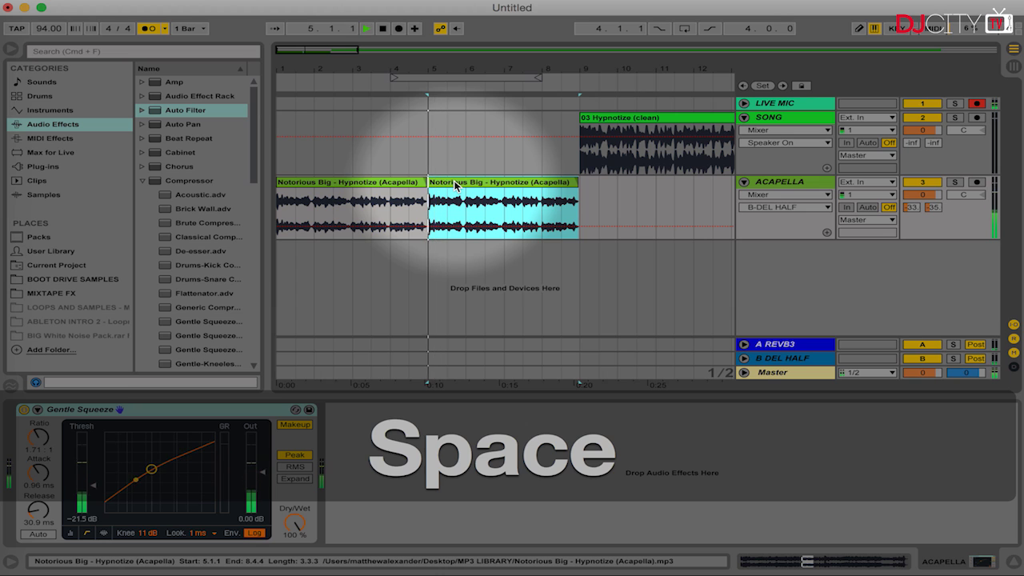
{"action": "key", "text": "space"}
{"action": "key", "text": "space"}
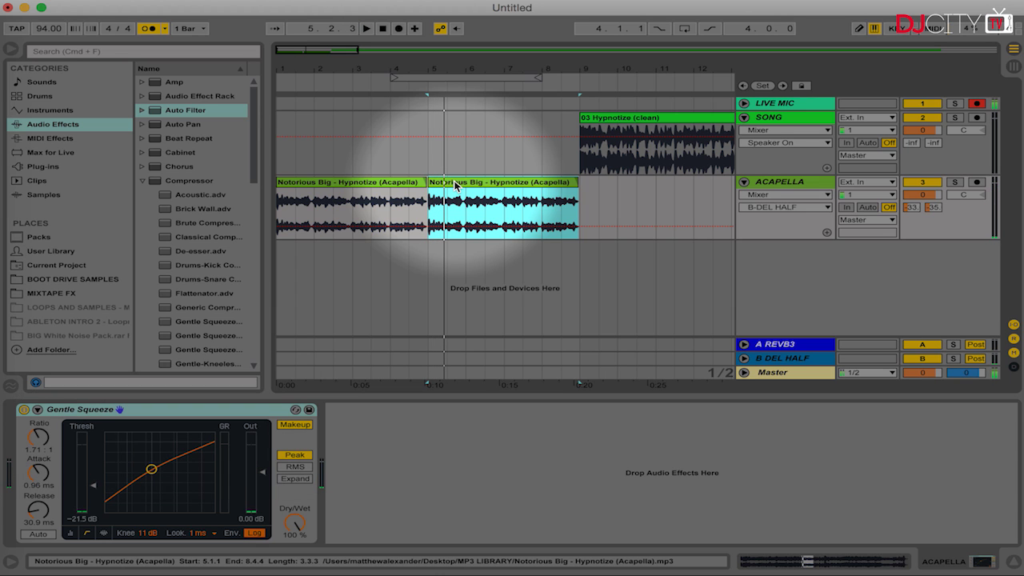
{"action": "key", "text": "space"}
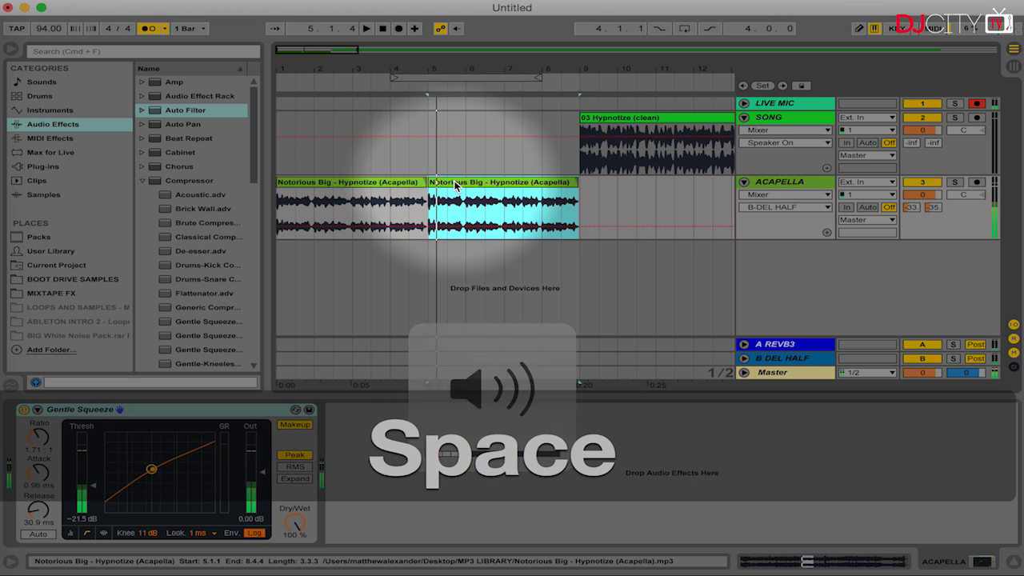
{"action": "key", "text": "XF86AudioLowerVolume"}
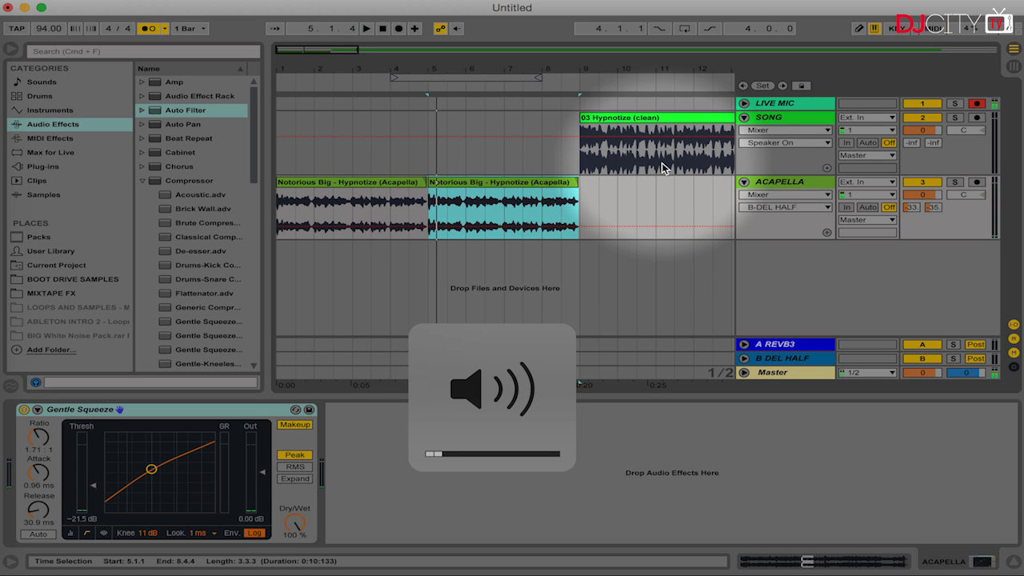
Play the last acapella bar from bar 8 into the song to hear the transition with the send effects.
{"action": "left_click", "coordinate": [542, 201]}
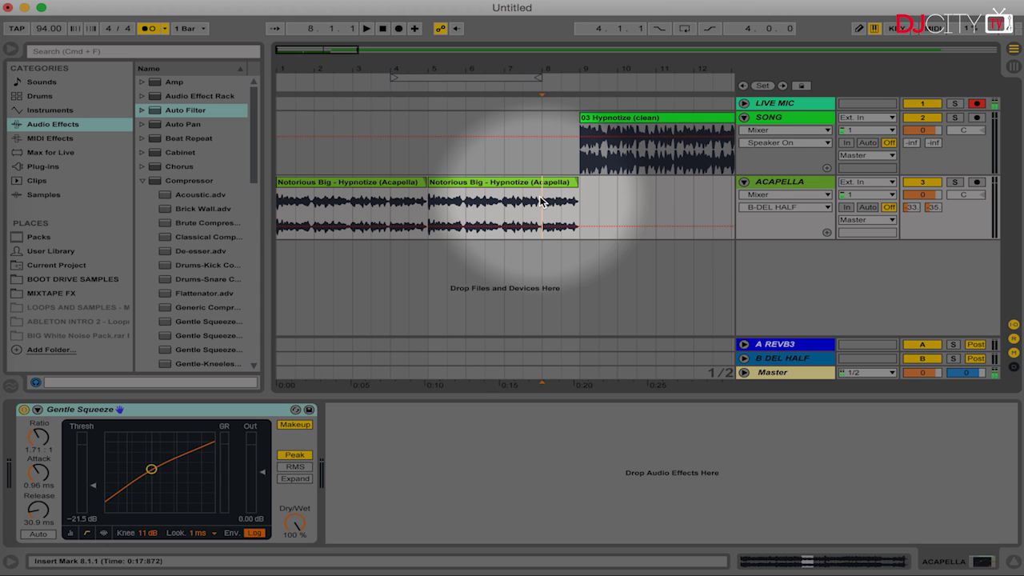
{"action": "key", "text": "space"}
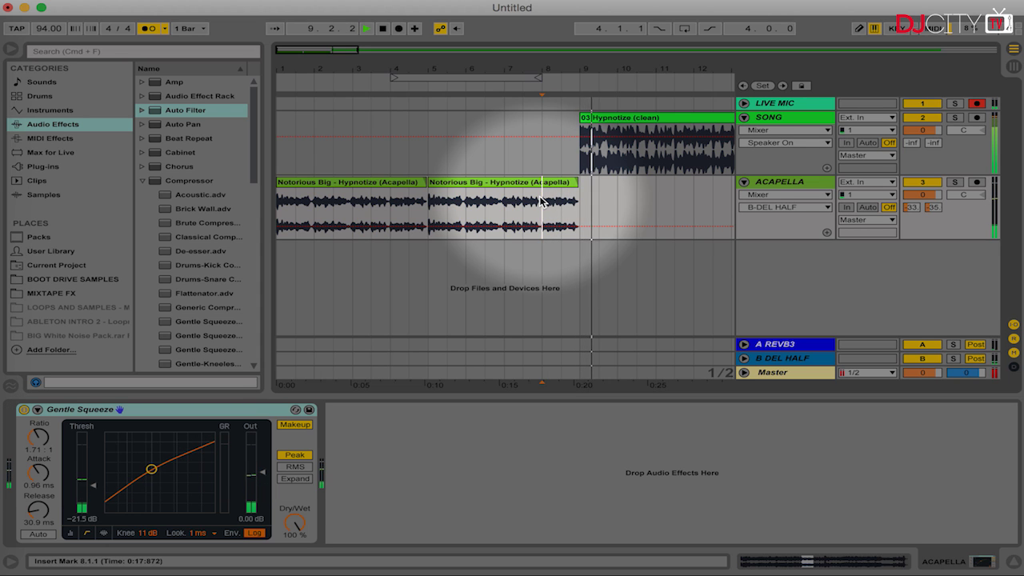
{"action": "key", "text": "space"}
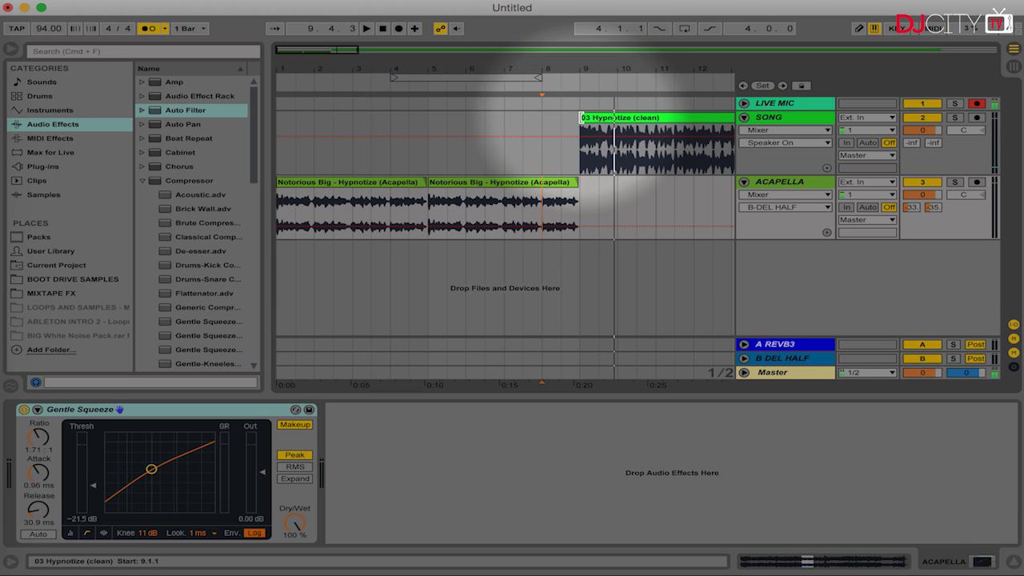
Extend the start of the Hypnotize (clean) clip back to bar 8 and play the overlap with the acapella from 7.3.1.
{"action": "left_click_drag", "start_coordinate": [582, 118], "coordinate": [545, 119]}
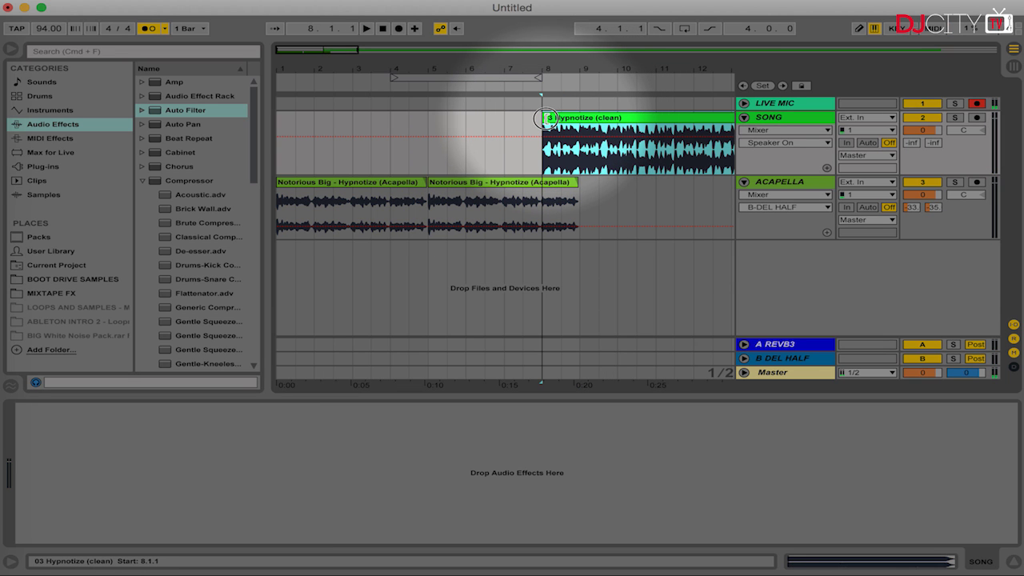
{"action": "left_click", "coordinate": [518, 160]}
{"action": "key", "text": "space"}
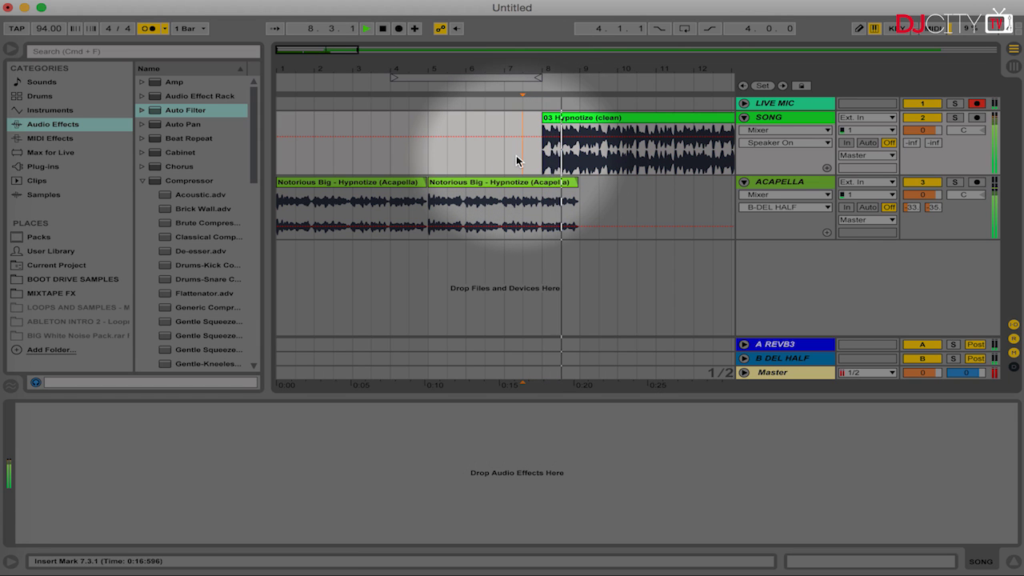
{"action": "key", "text": "space"}
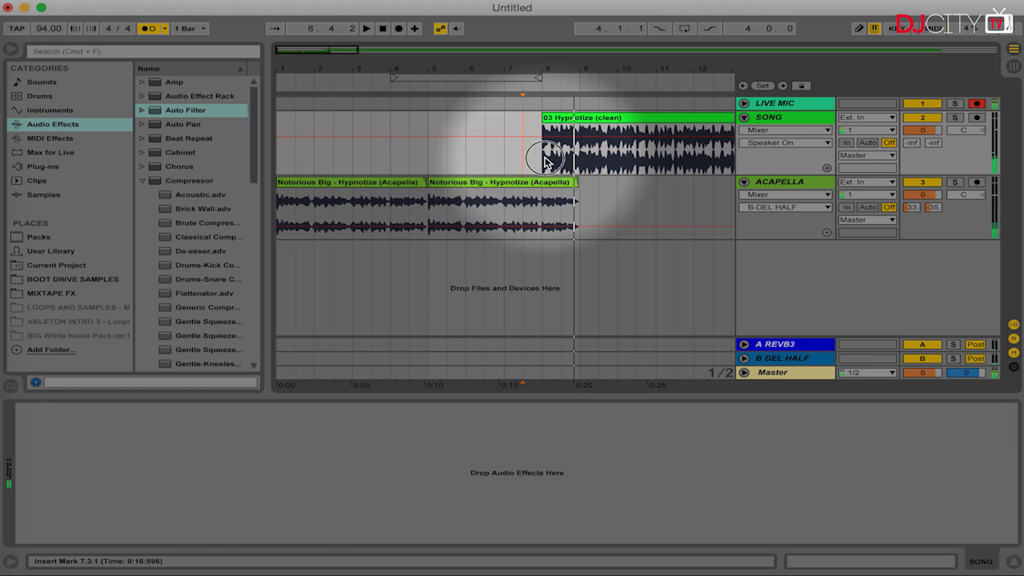
Delete the section from bar 8 to bar 9 of the song clip on the SONG track.
{"action": "left_click_drag", "start_coordinate": [544, 160], "coordinate": [577, 156]}
{"action": "key", "text": "BackSpace"}
{"action": "left_click", "coordinate": [578, 164]}
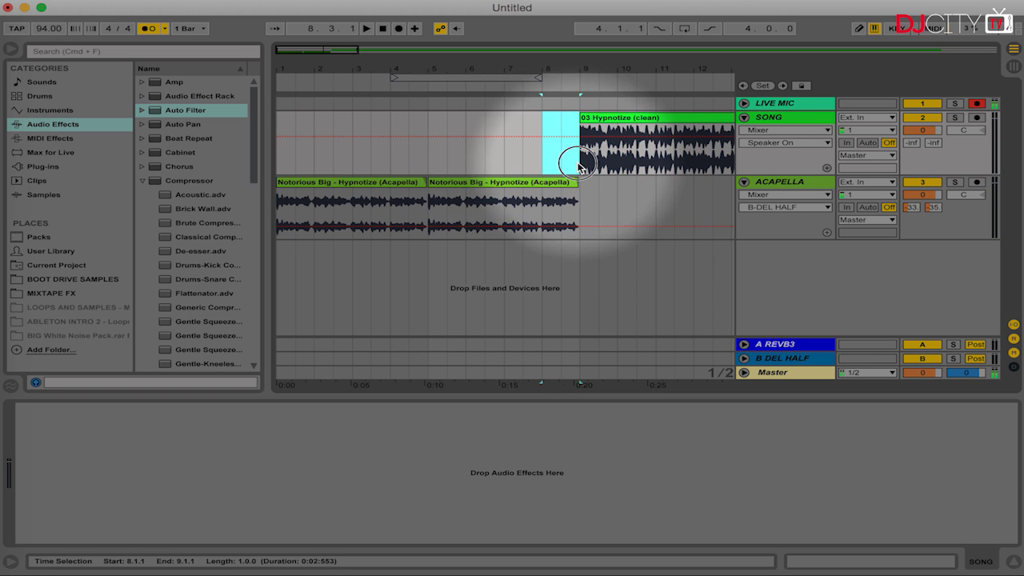
{"action": "left_click_drag", "start_coordinate": [544, 201], "coordinate": [577, 204]}
{"action": "left_click", "coordinate": [531, 156]}
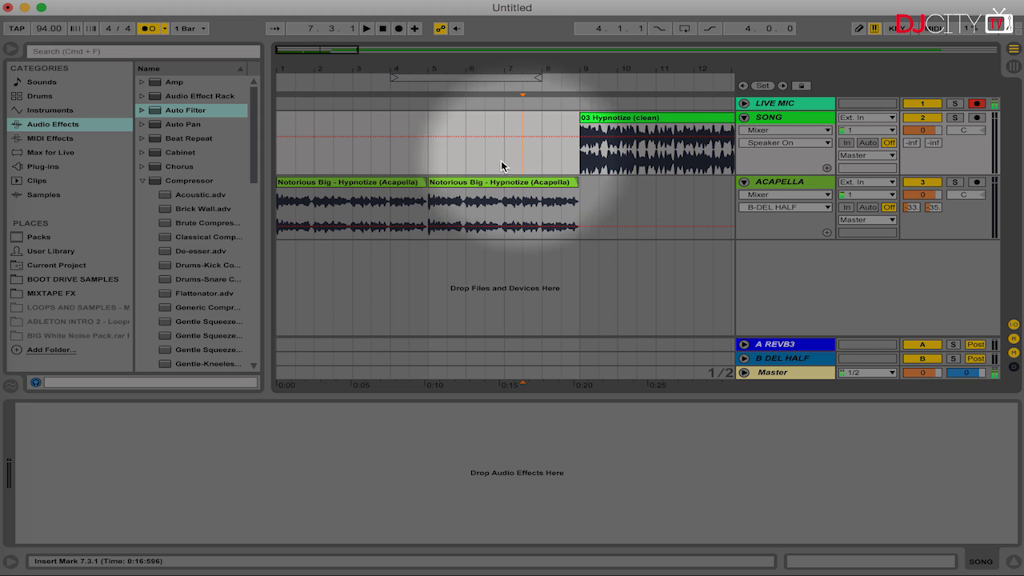
{"action": "left_click", "coordinate": [512, 161]}
{"action": "left_click_drag", "start_coordinate": [513, 160], "coordinate": [544, 160]}
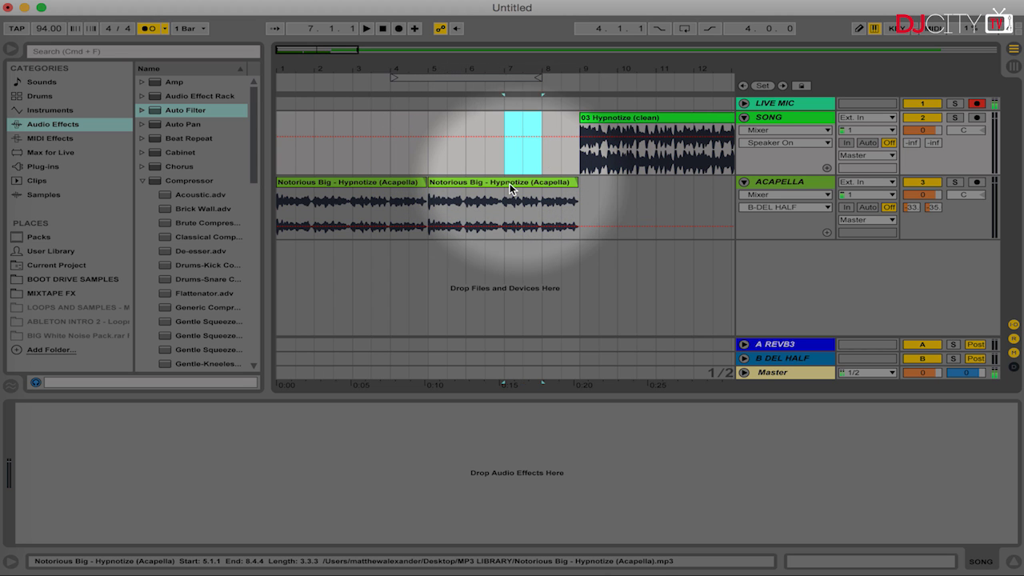
{"action": "left_click", "coordinate": [509, 183]}
{"action": "left_click", "coordinate": [542, 156]}
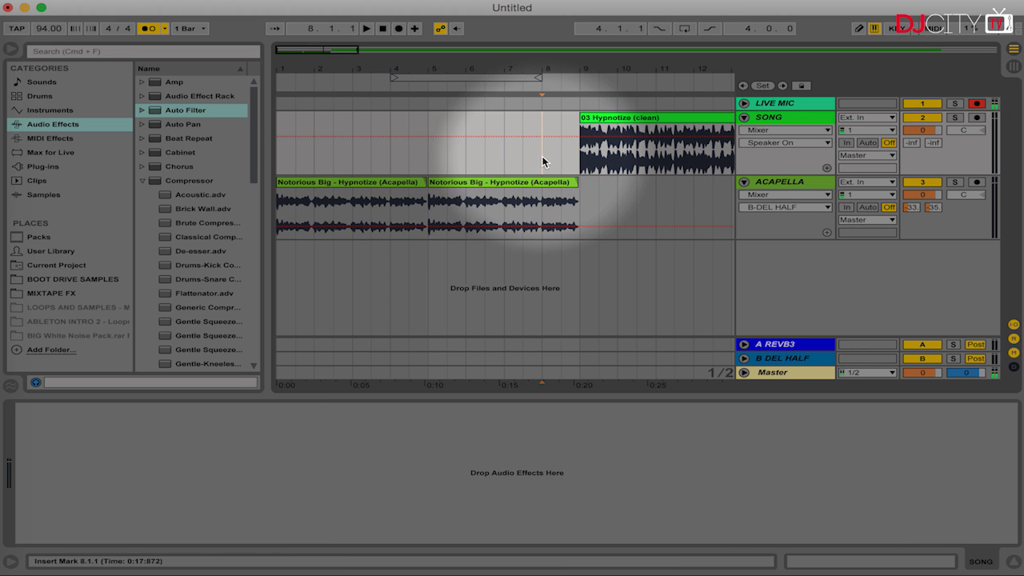
{"action": "left_click", "coordinate": [542, 210]}
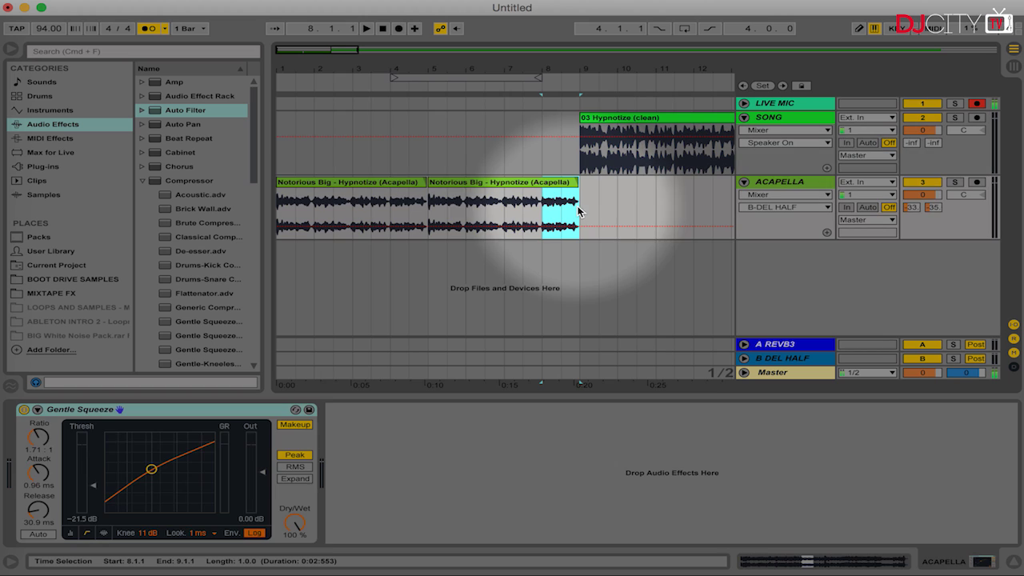
{"action": "left_click", "coordinate": [539, 158]}
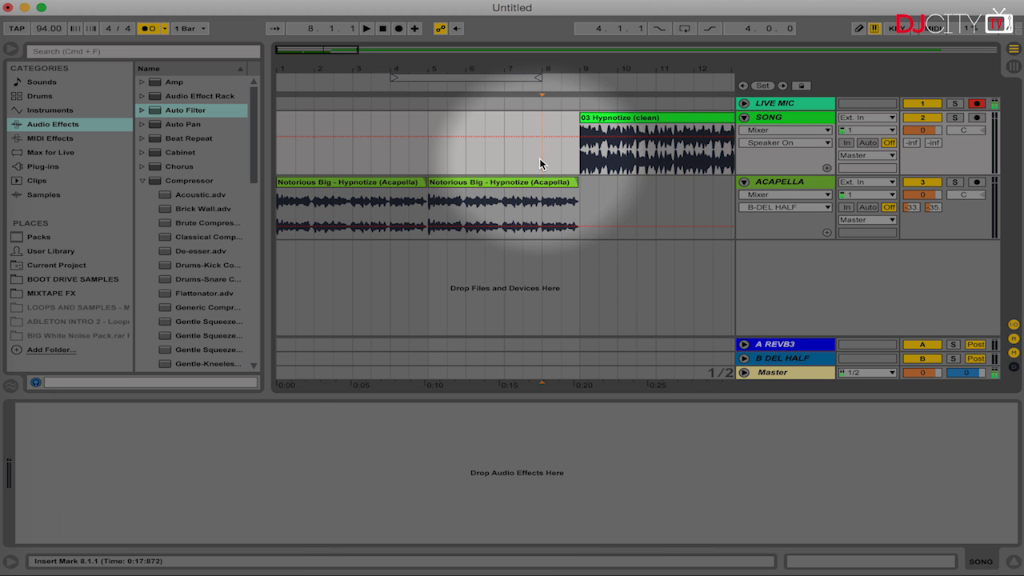
Play the start of the Hypnotize (clean) clip from bar 9.
{"action": "left_click", "coordinate": [581, 158]}
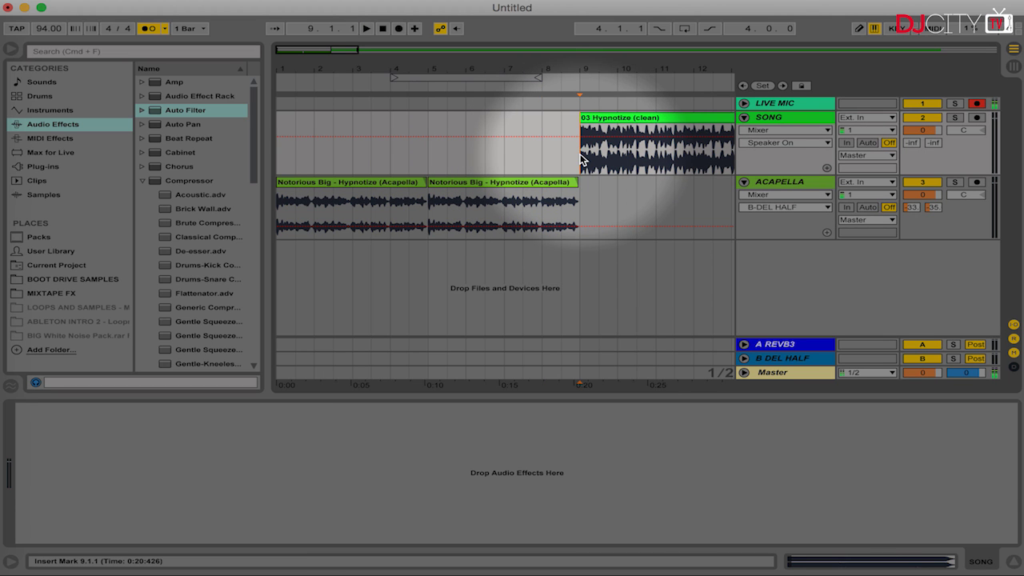
{"action": "key", "text": "space"}
{"action": "left_click_drag", "start_coordinate": [405, 71], "coordinate": [296, 70]}
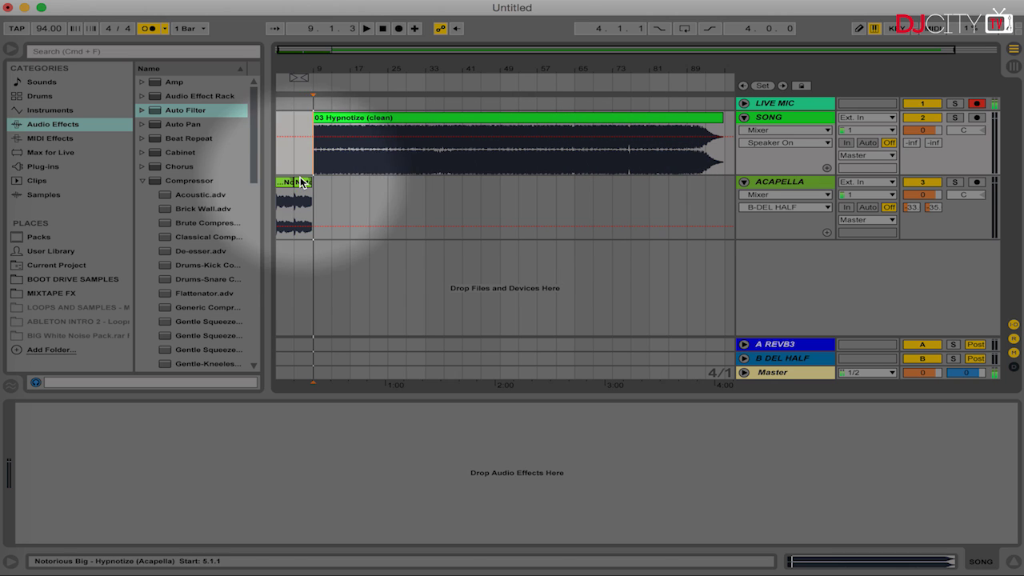
{"action": "left_click", "coordinate": [293, 205]}
{"action": "key", "text": "super+e"}
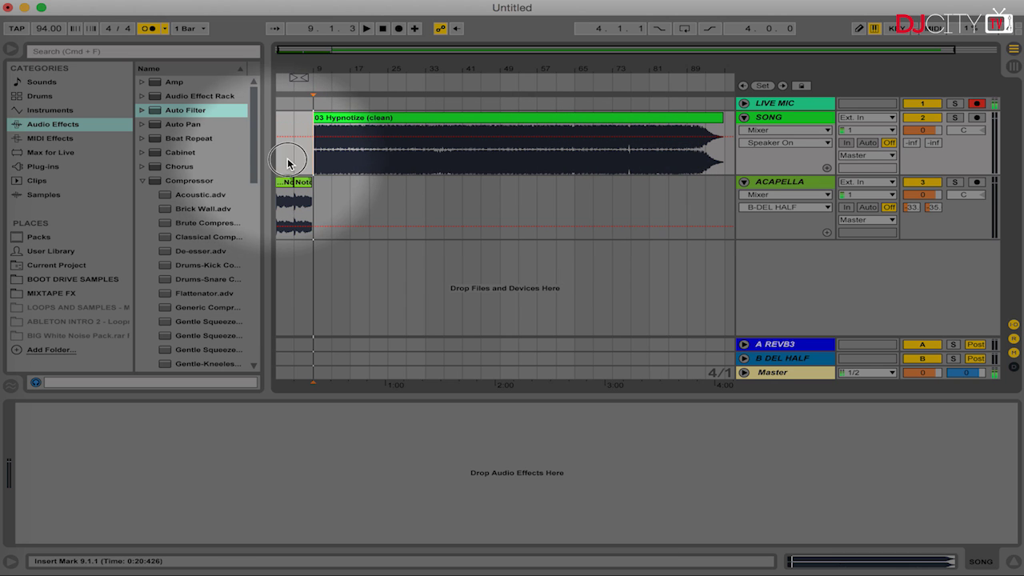
{"action": "left_click_drag", "start_coordinate": [287, 159], "coordinate": [309, 159]}
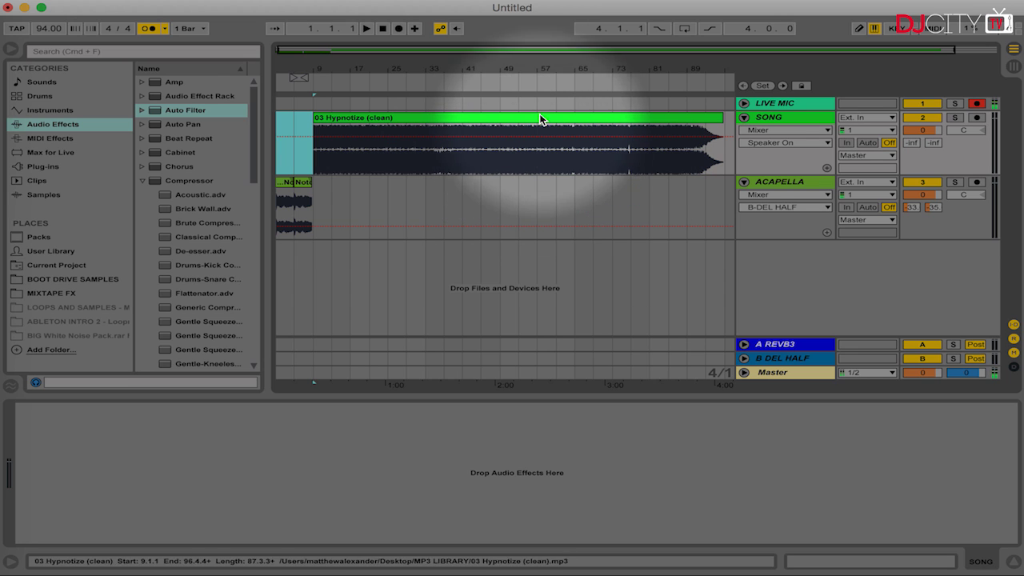
Split the Hypnotize (clean) clip at bar 53 and delete everything after the split.
{"action": "left_click", "coordinate": [535, 162]}
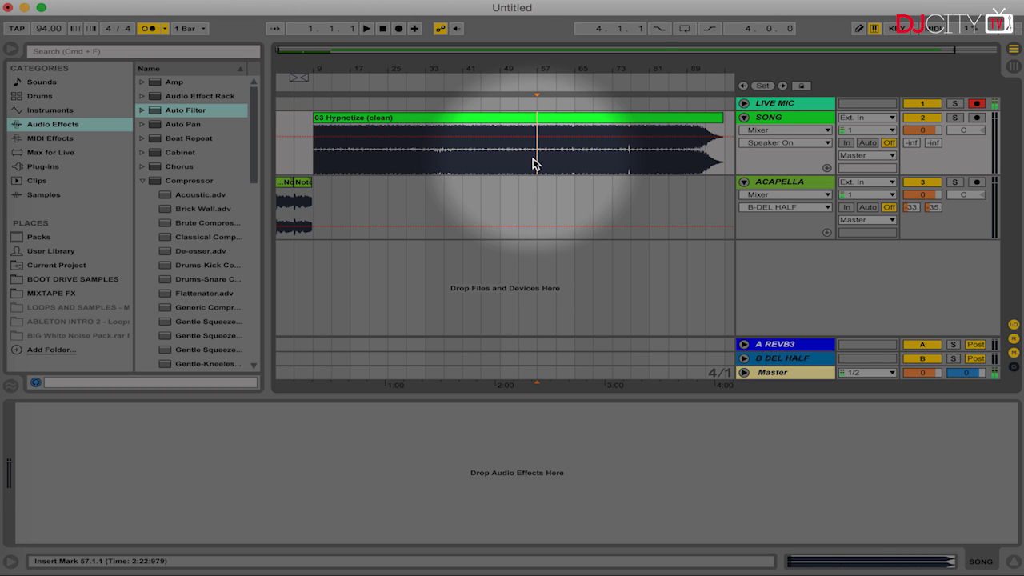
{"action": "key", "text": "space"}
{"action": "key", "text": "space"}
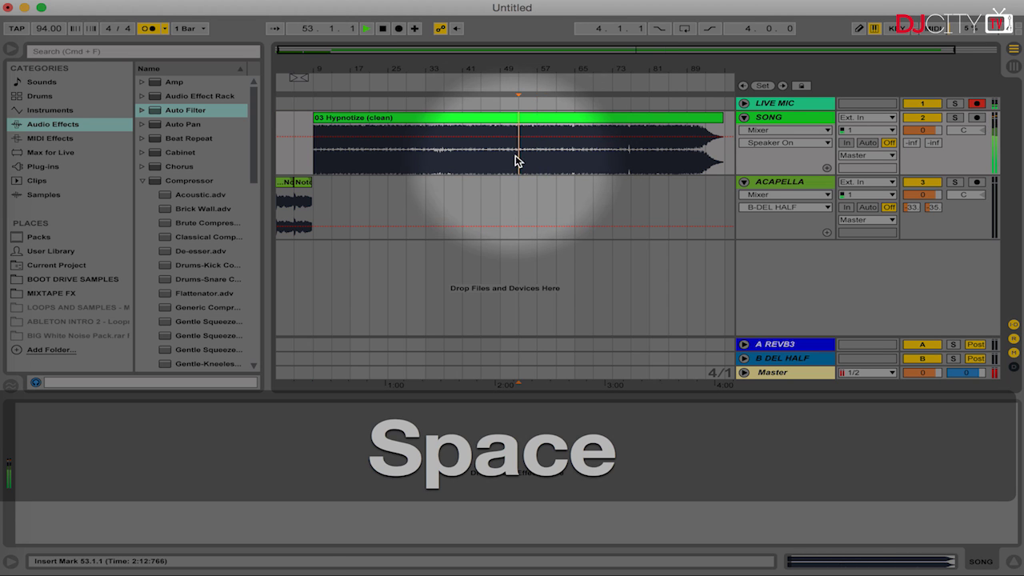
{"action": "left_click", "coordinate": [518, 163]}
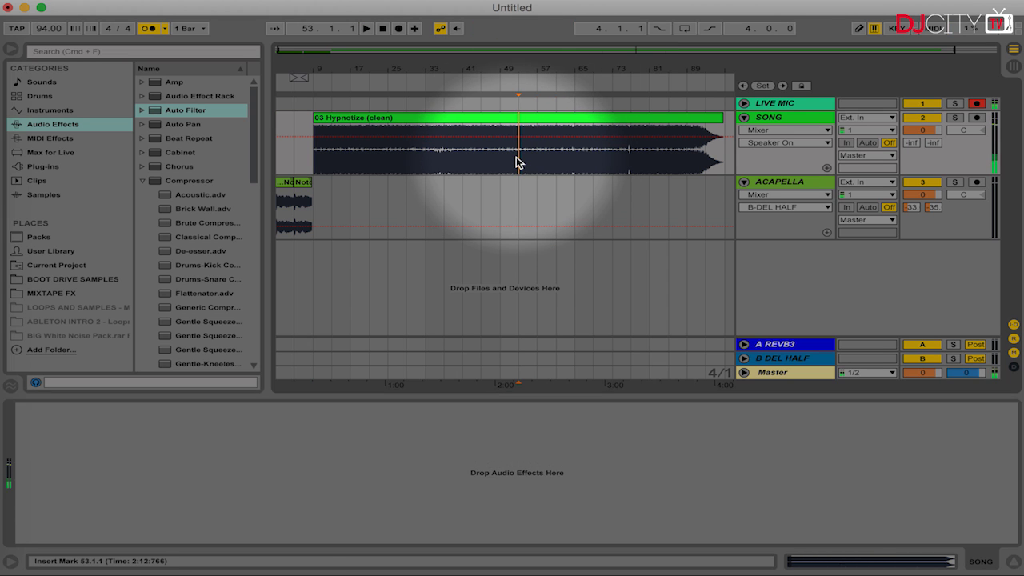
{"action": "key", "text": "super+e"}
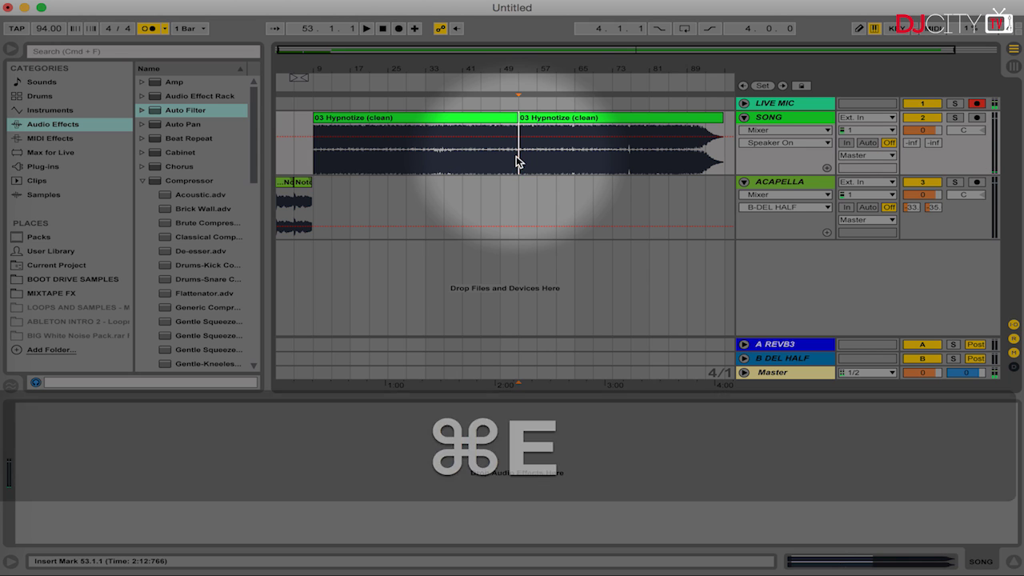
{"action": "left_click", "coordinate": [539, 128]}
{"action": "key", "text": "BackSpace"}
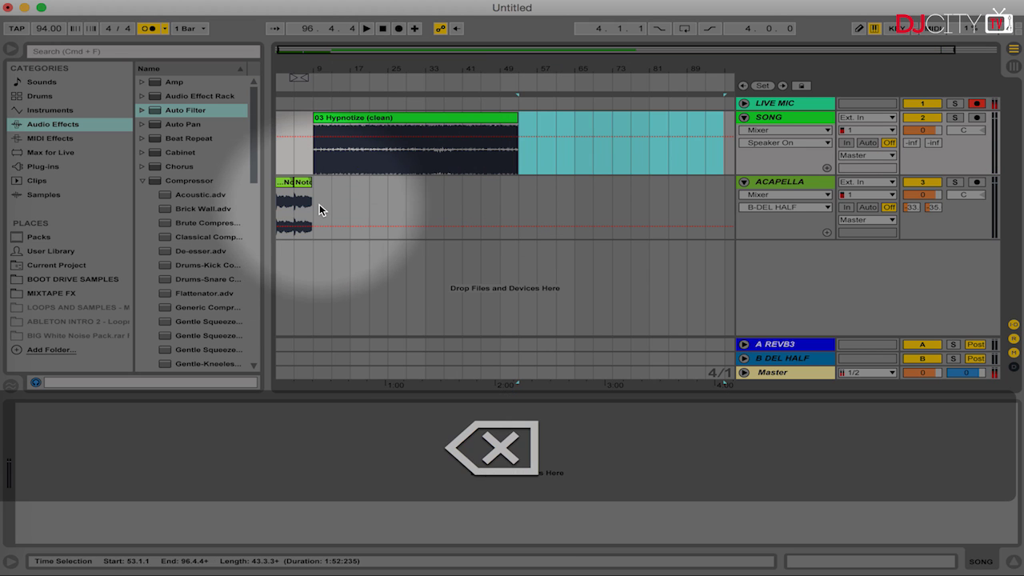
Copy both intro acapella clips and paste them on the ACAPELLA track at bar 53, where the song clip ends.
{"action": "left_click", "coordinate": [290, 209]}
{"action": "left_click", "coordinate": [290, 210]}
{"action": "key", "text": "super+c"}
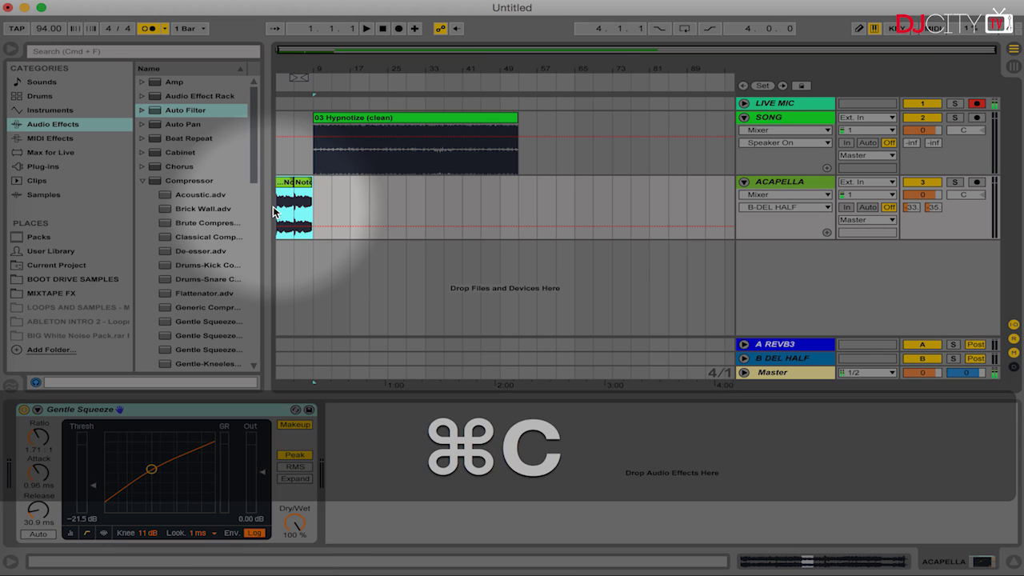
{"action": "left_click", "coordinate": [518, 201]}
{"action": "key", "text": "super+v"}
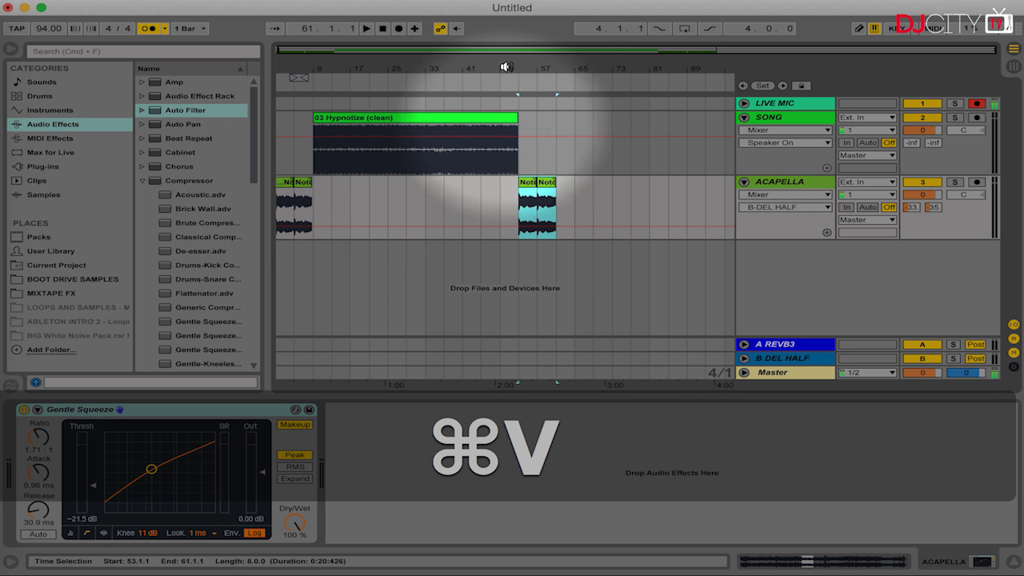
Play from bar 51 to hear the transition from the song into the outro acapella.
{"action": "left_click_drag", "start_coordinate": [519, 66], "coordinate": [536, 180]}
{"action": "left_click", "coordinate": [484, 165]}
{"action": "key", "text": "space"}
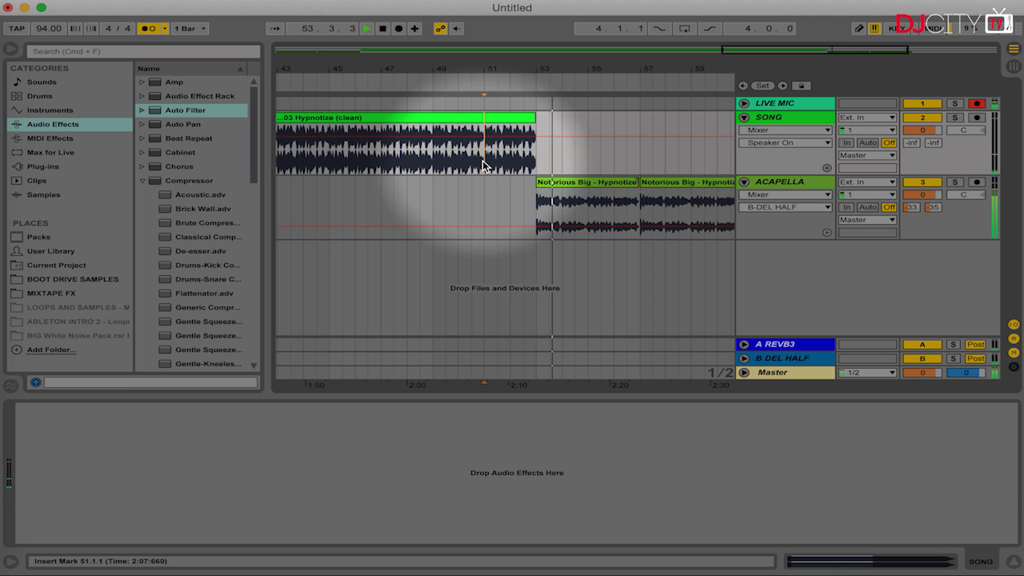
{"action": "key", "text": "space"}
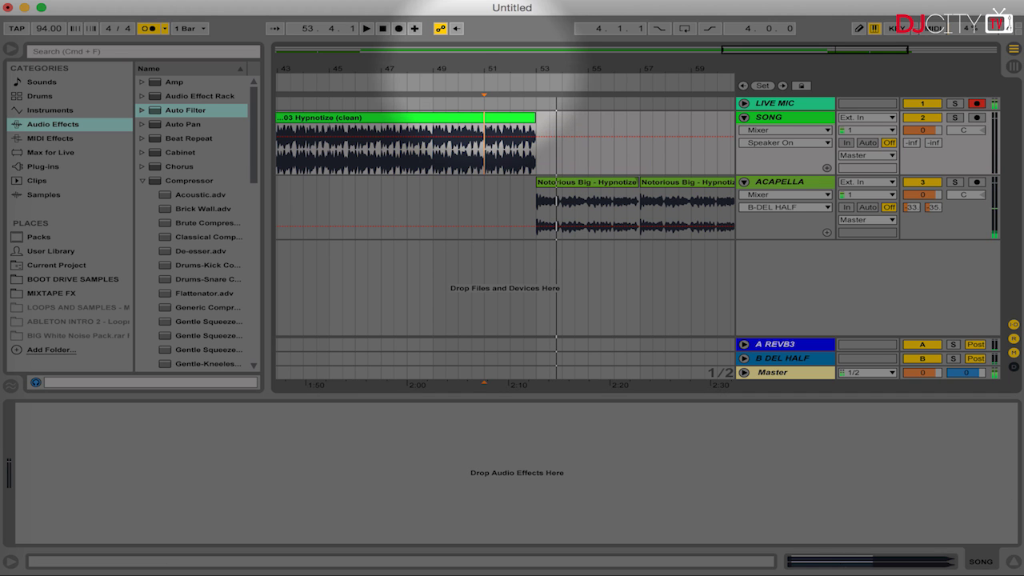
{"action": "left_click_drag", "start_coordinate": [484, 70], "coordinate": [484, 8]}
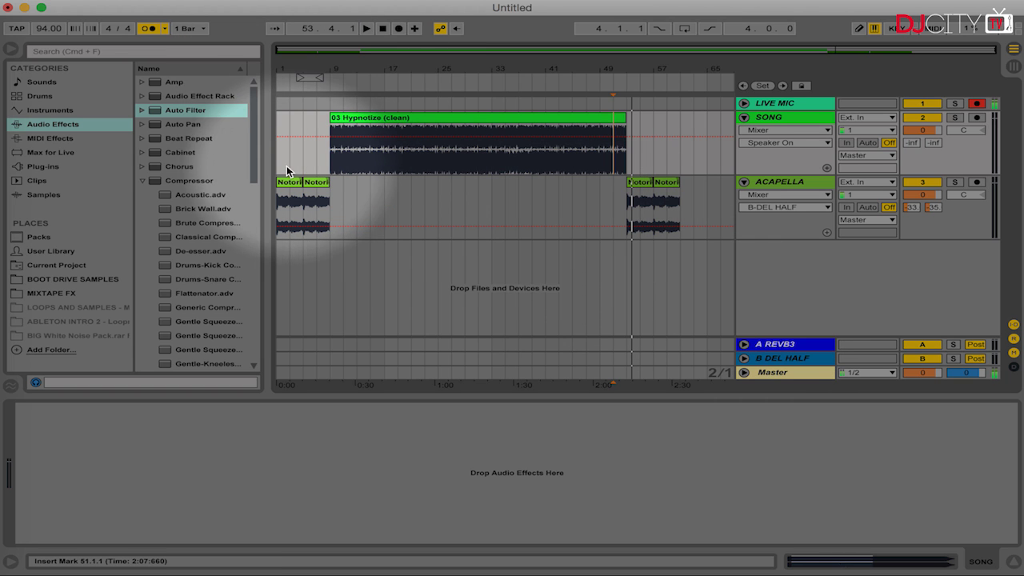
{"action": "left_click", "coordinate": [281, 168]}
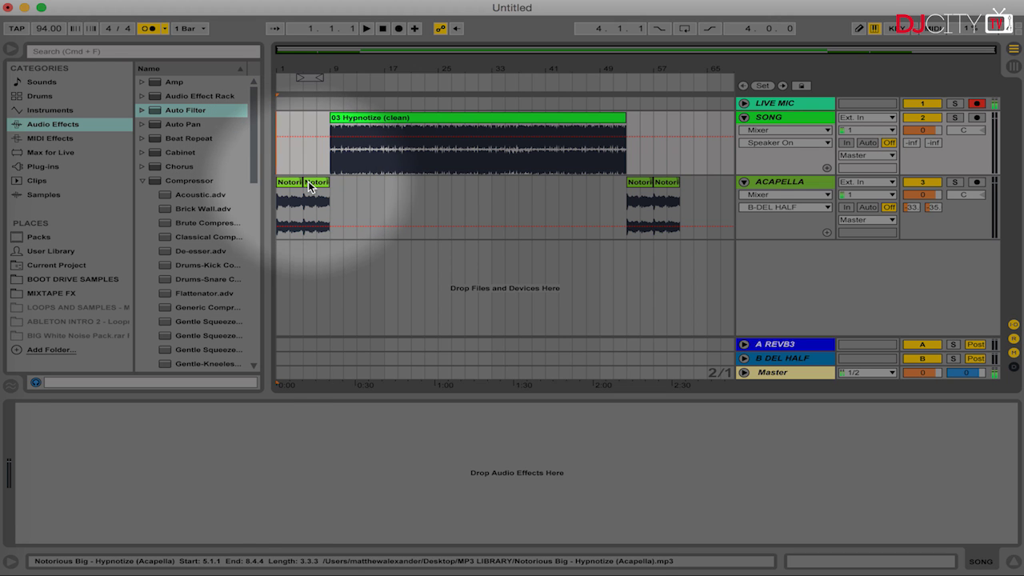
{"action": "left_click", "coordinate": [308, 190]}
{"action": "left_click", "coordinate": [335, 153]}
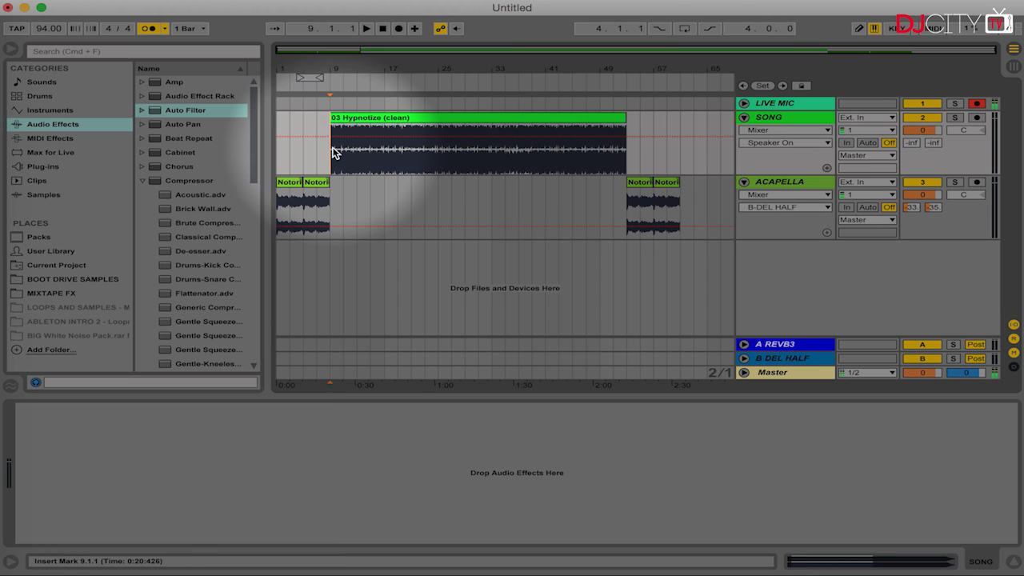
Load the s(M)exoscope Audio Unit plug-in on the Master track and reposition its window above the device view.
{"action": "left_click", "coordinate": [773, 374]}
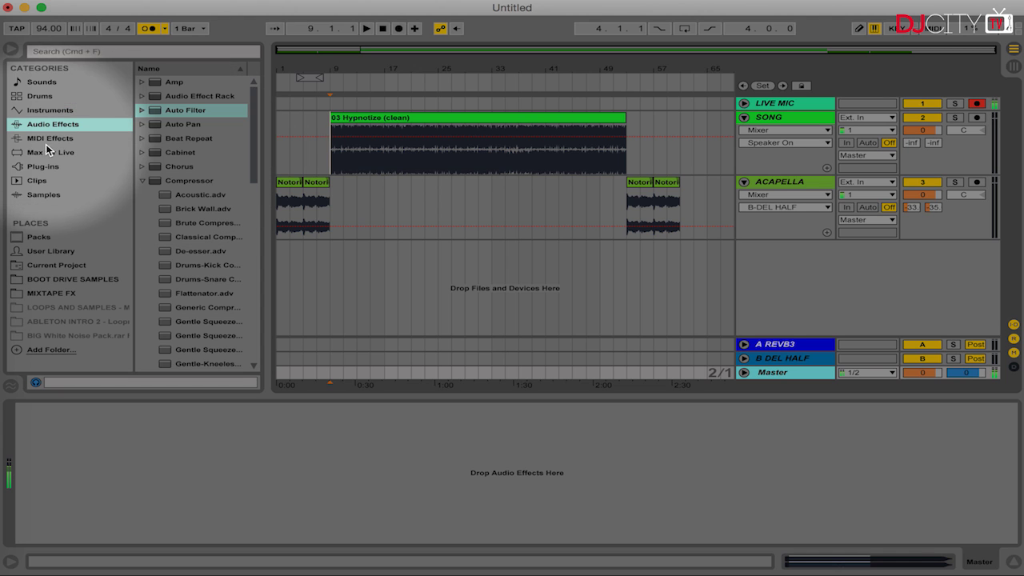
{"action": "left_click", "coordinate": [44, 167]}
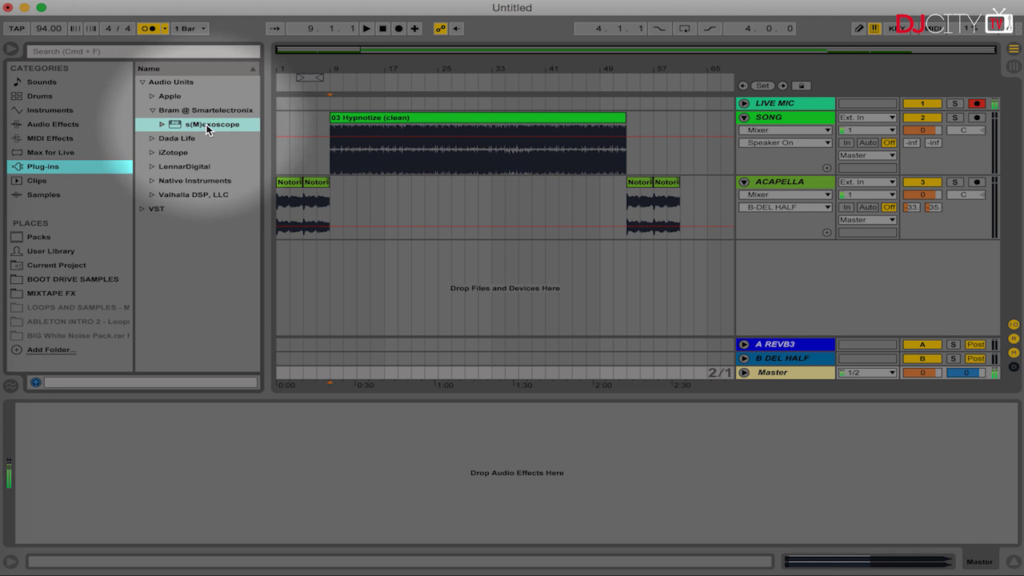
{"action": "left_click", "coordinate": [207, 127]}
{"action": "double_click", "coordinate": [207, 126]}
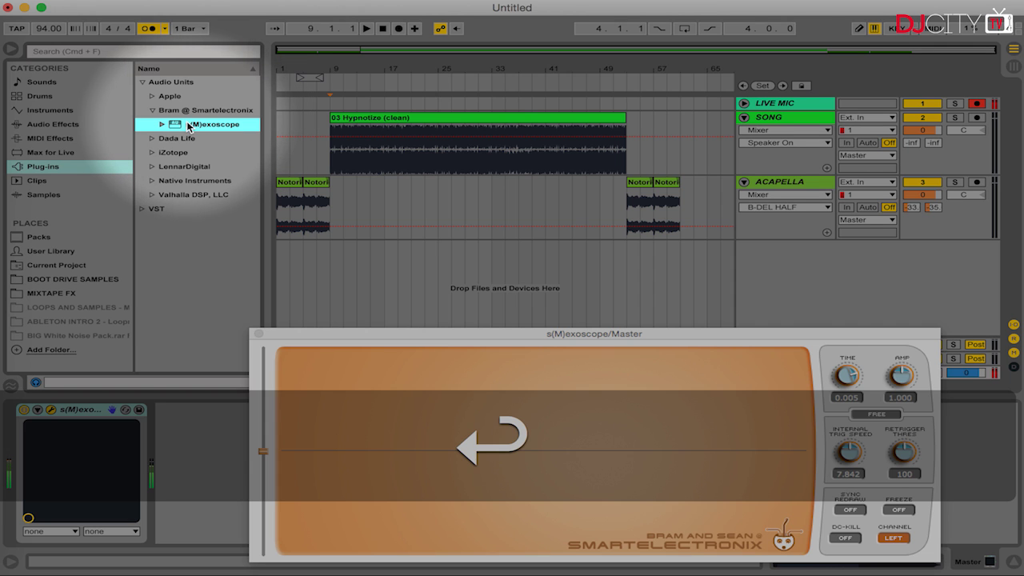
{"action": "left_click", "coordinate": [334, 323]}
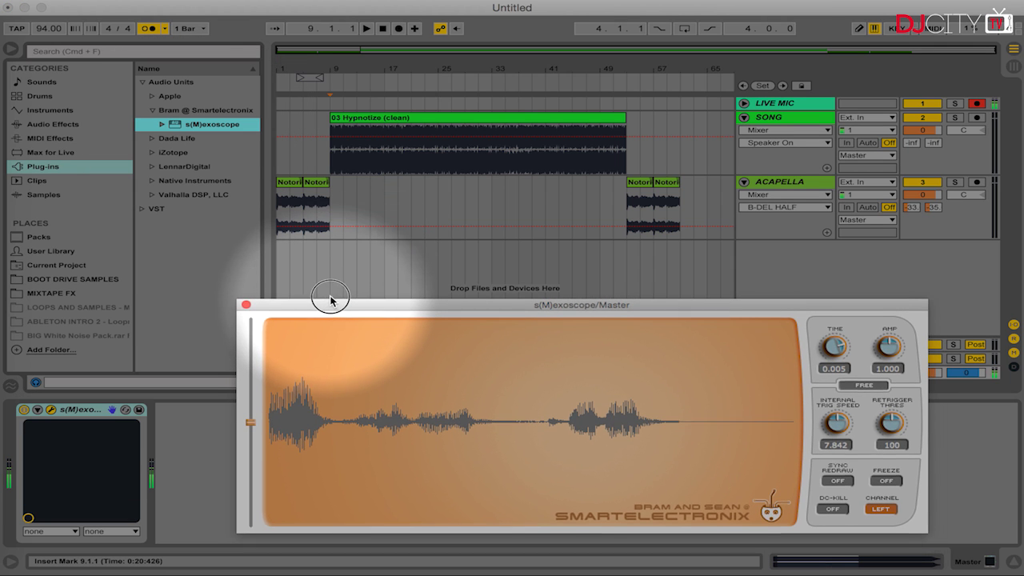
{"action": "left_click_drag", "start_coordinate": [331, 300], "coordinate": [335, 296]}
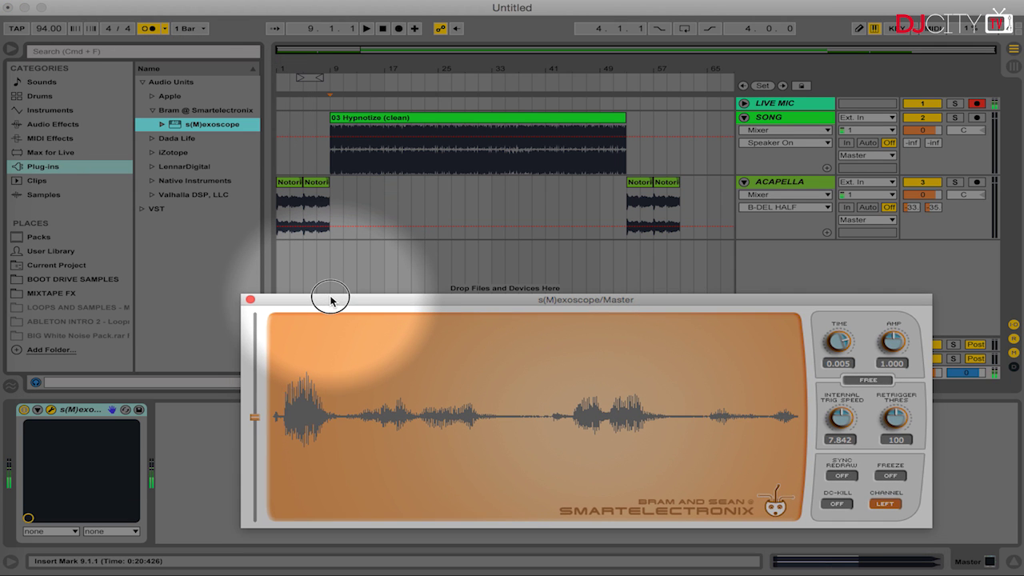
Play from bar 7 into the song and compare the acapella and song levels on the Master's s(M)exoscope.
{"action": "left_click", "coordinate": [318, 156]}
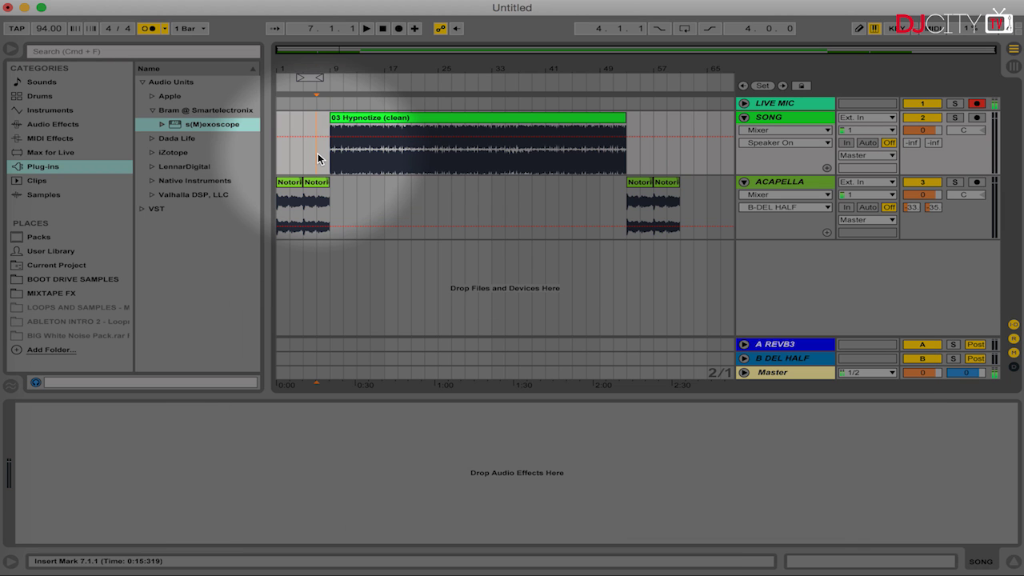
{"action": "left_click", "coordinate": [775, 373]}
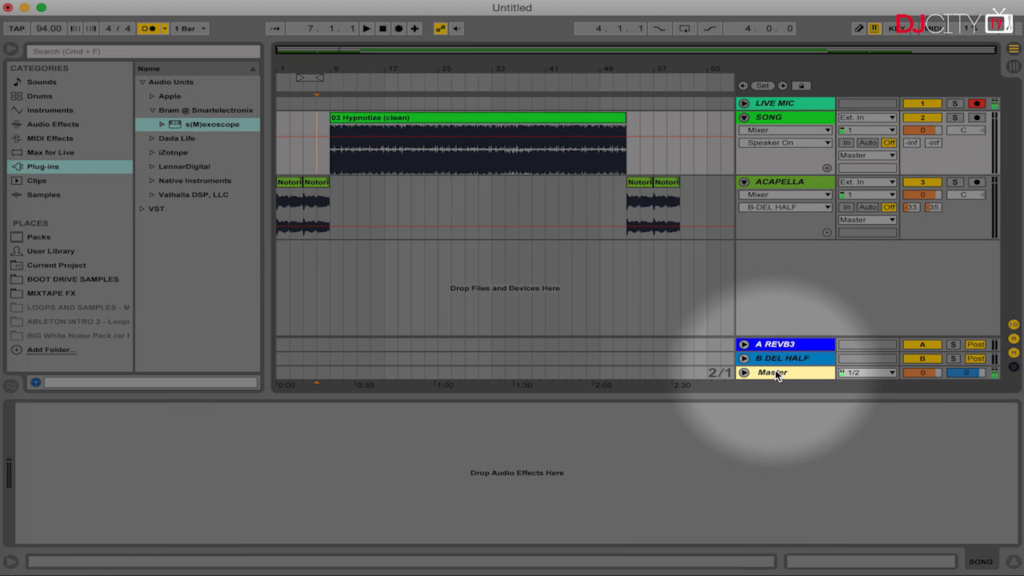
{"action": "key", "text": "space"}
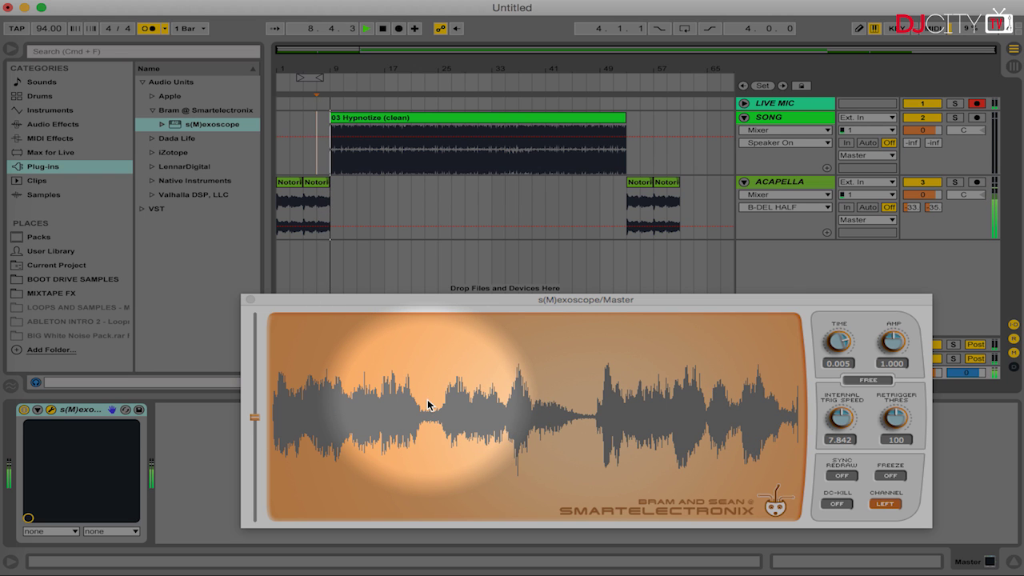
{"action": "key", "text": "space"}
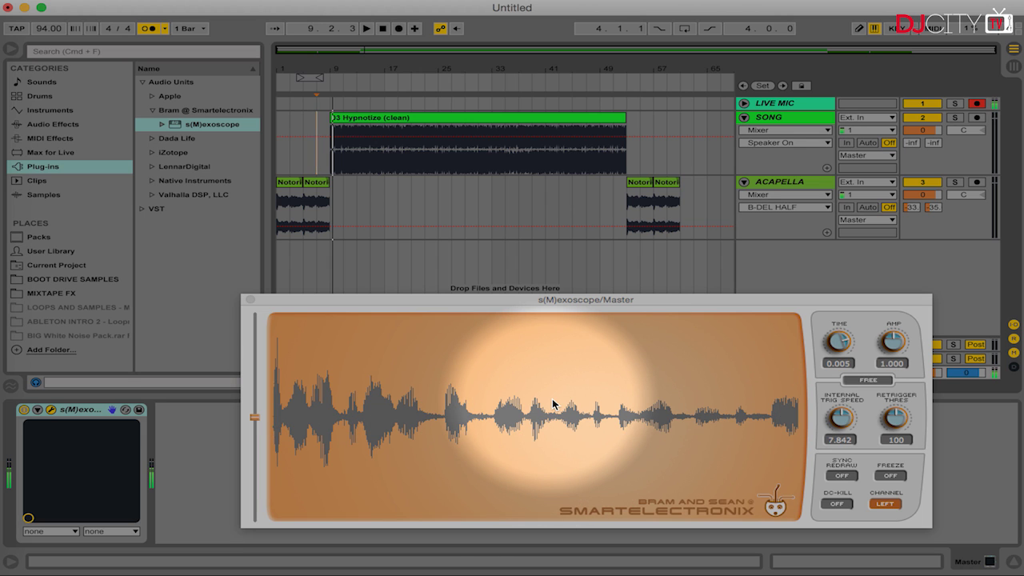
Close the s(M)exoscope window and show the audio effects in the browser again.
{"action": "left_click", "coordinate": [249, 300]}
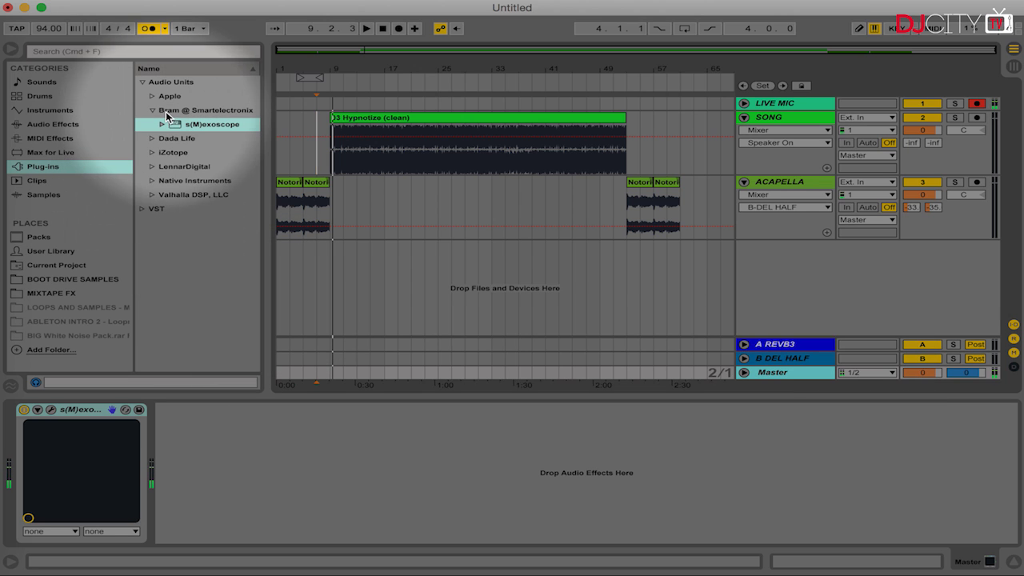
{"action": "left_click", "coordinate": [169, 82]}
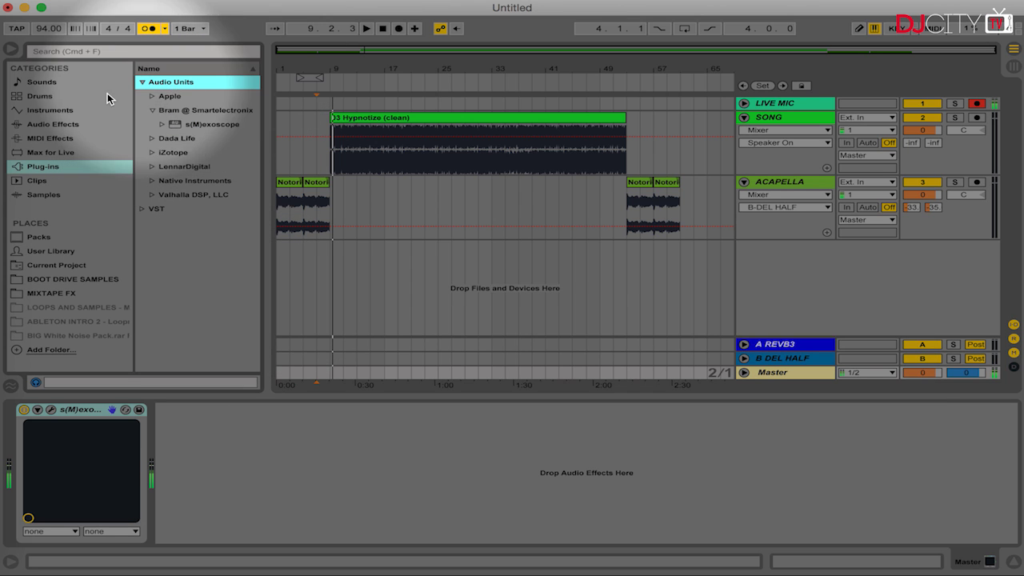
{"action": "left_click", "coordinate": [56, 123]}
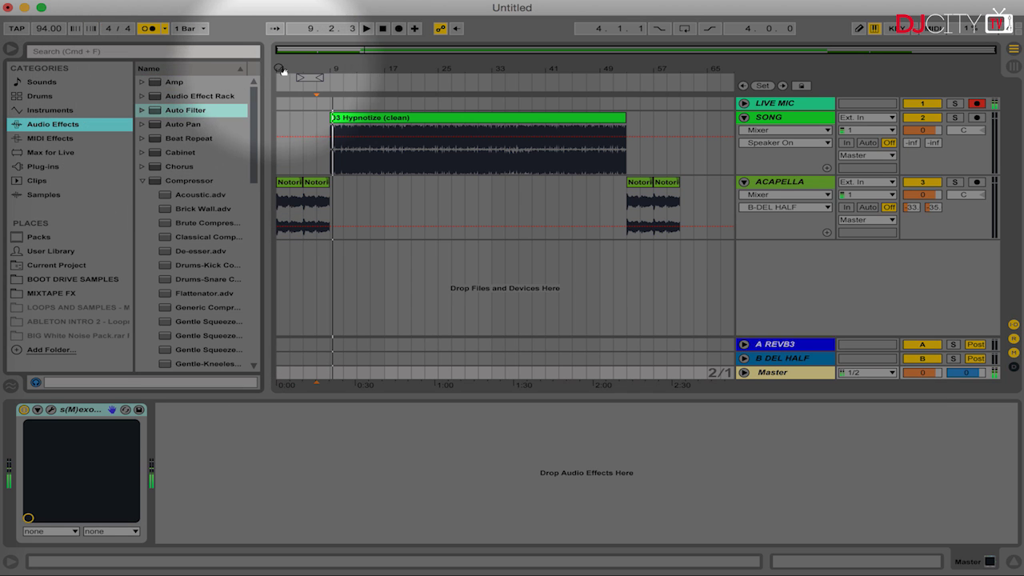
Insert one bar of silence at the start of the arrangement, from 1.1.1 to 2.1.1.
{"action": "left_click_drag", "start_coordinate": [280, 68], "coordinate": [281, 96]}
{"action": "left_click_drag", "start_coordinate": [368, 161], "coordinate": [285, 160]}
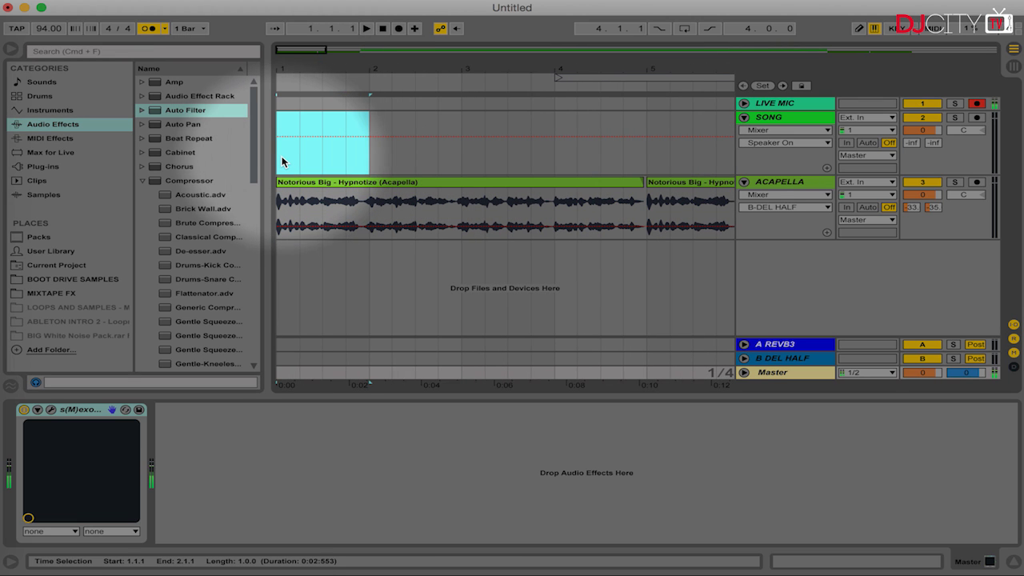
{"action": "key", "text": "super+i"}
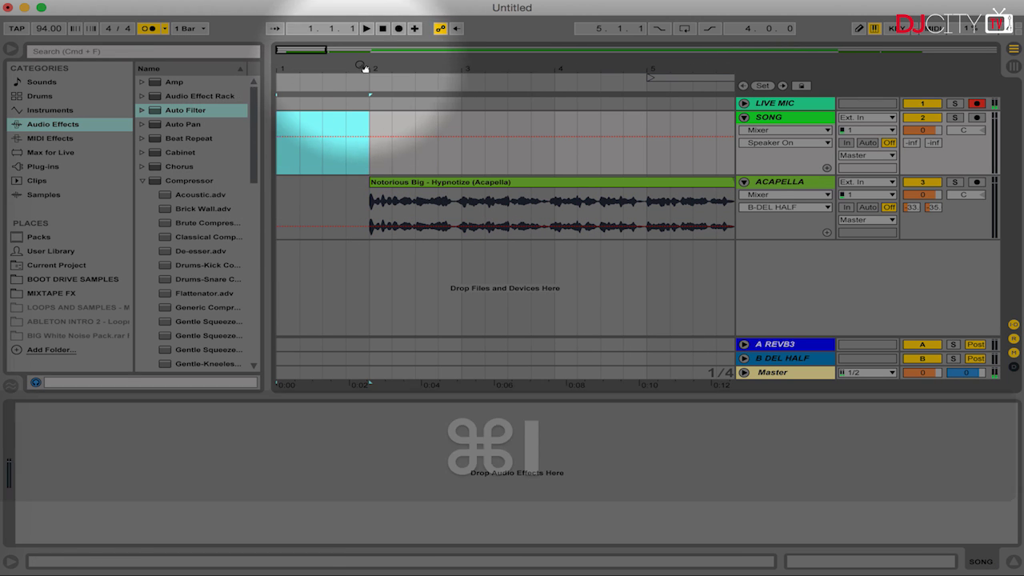
Select 1.4.4 to 63.1.1 across the SONG and ACAPELLA tracks, view the Export Audio/Video settings for that range and dismiss them.
{"action": "left_click_drag", "start_coordinate": [365, 68], "coordinate": [389, 156]}
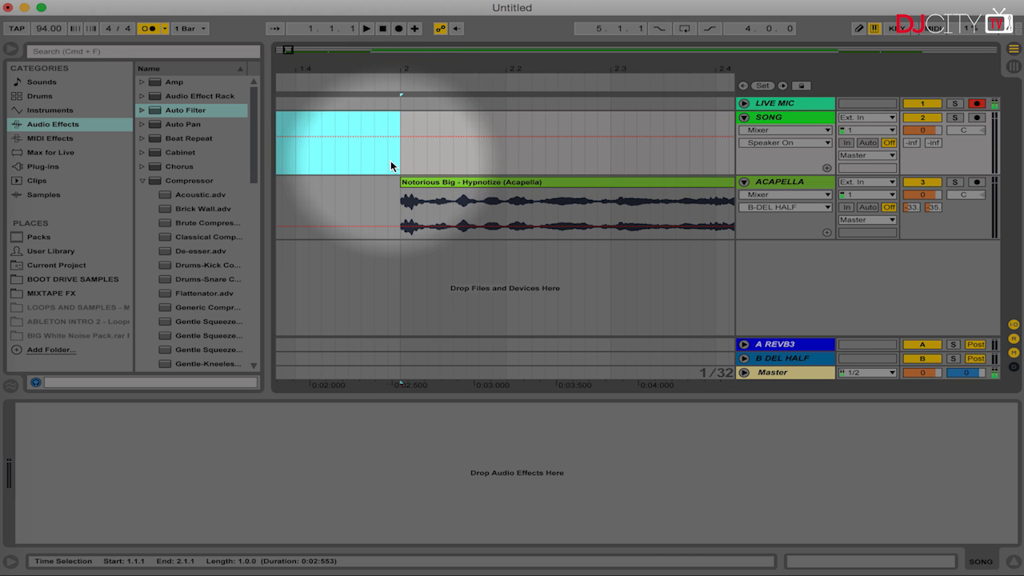
{"action": "left_click", "coordinate": [390, 165]}
{"action": "mouse_move", "coordinate": [393, 71]}
{"action": "left_mouse_down"}
{"action": "mouse_move", "coordinate": [392, 24]}
{"action": "mouse_move", "coordinate": [389, 38]}
{"action": "left_mouse_up"}
{"action": "mouse_move", "coordinate": [704, 70]}
{"action": "left_mouse_down"}
{"action": "mouse_move", "coordinate": [703, 90]}
{"action": "mouse_move", "coordinate": [704, 73]}
{"action": "left_mouse_up"}
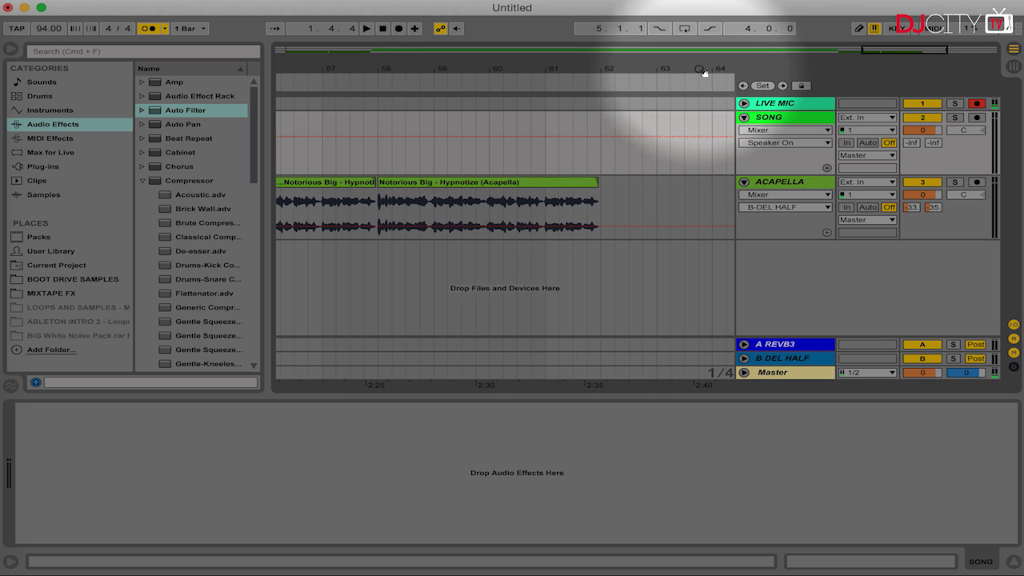
{"action": "left_click", "coordinate": [657, 207], "text": "shift"}
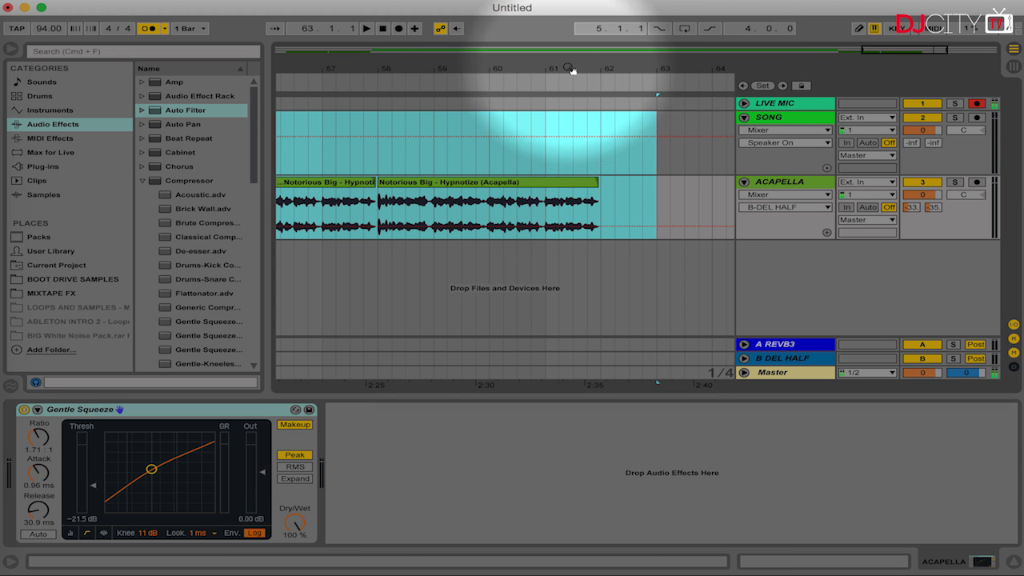
{"action": "left_click_drag", "start_coordinate": [571, 70], "coordinate": [480, 24]}
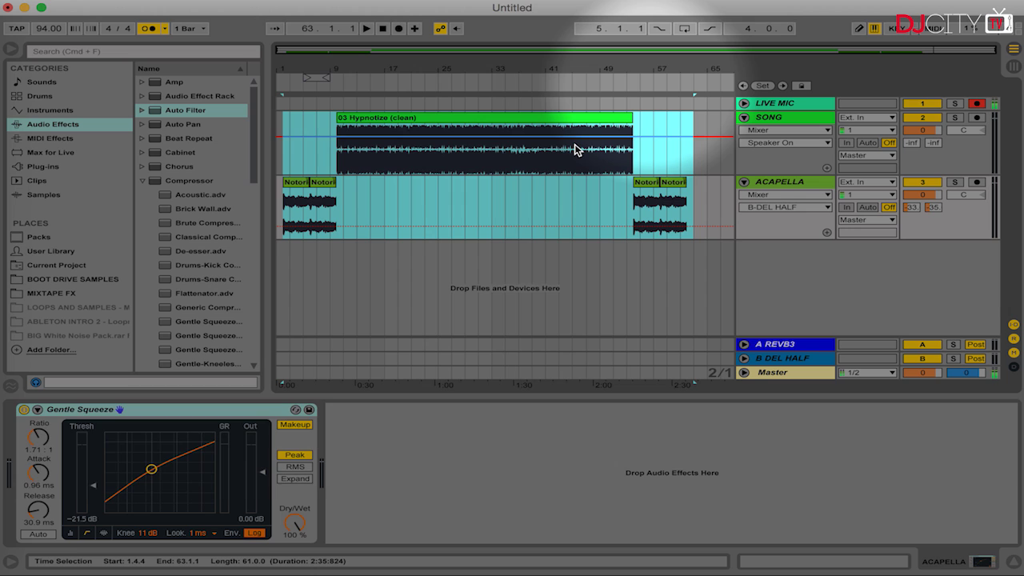
{"action": "key", "text": "shift+super+r"}
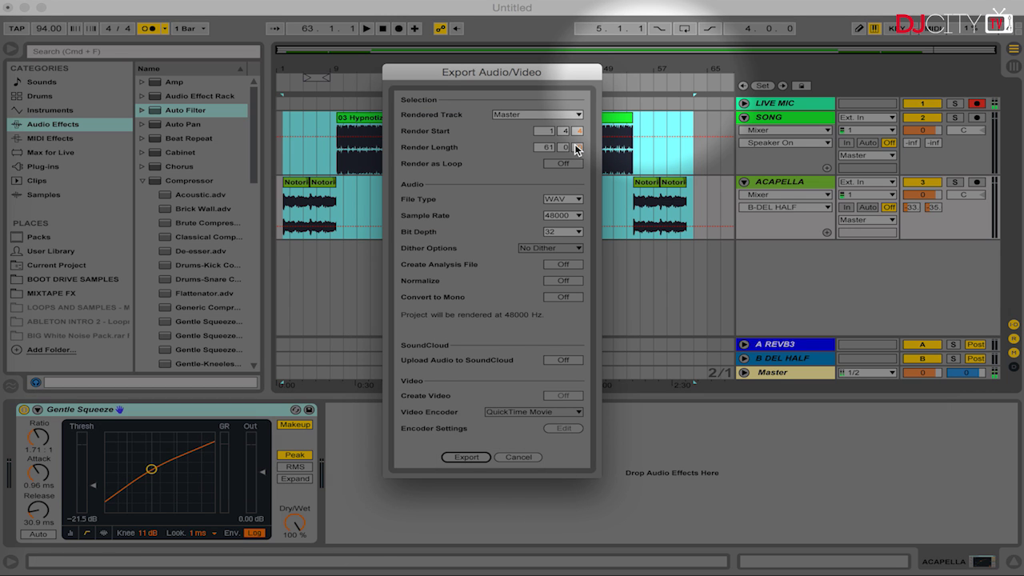
{"action": "key", "text": "Escape"}
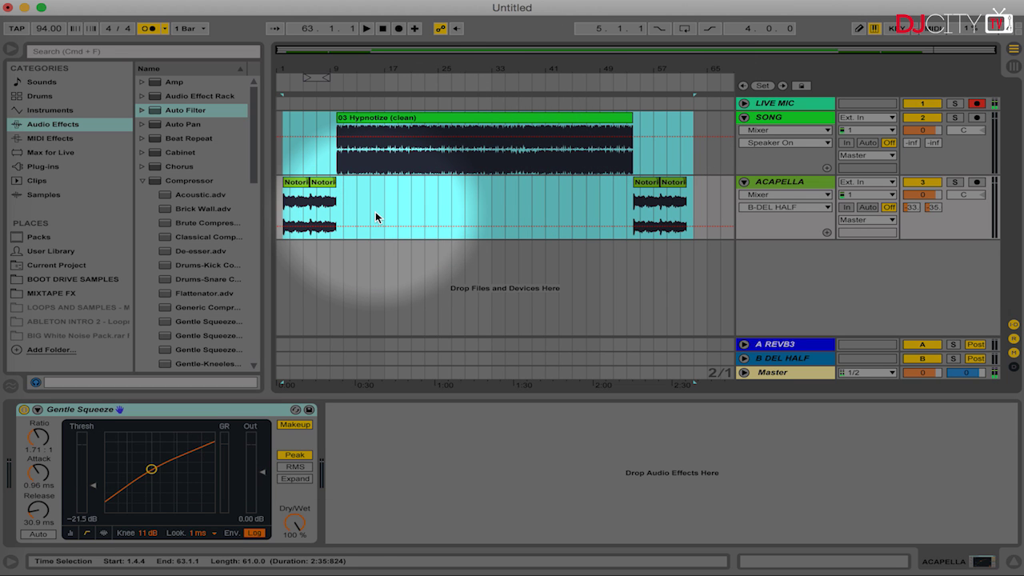